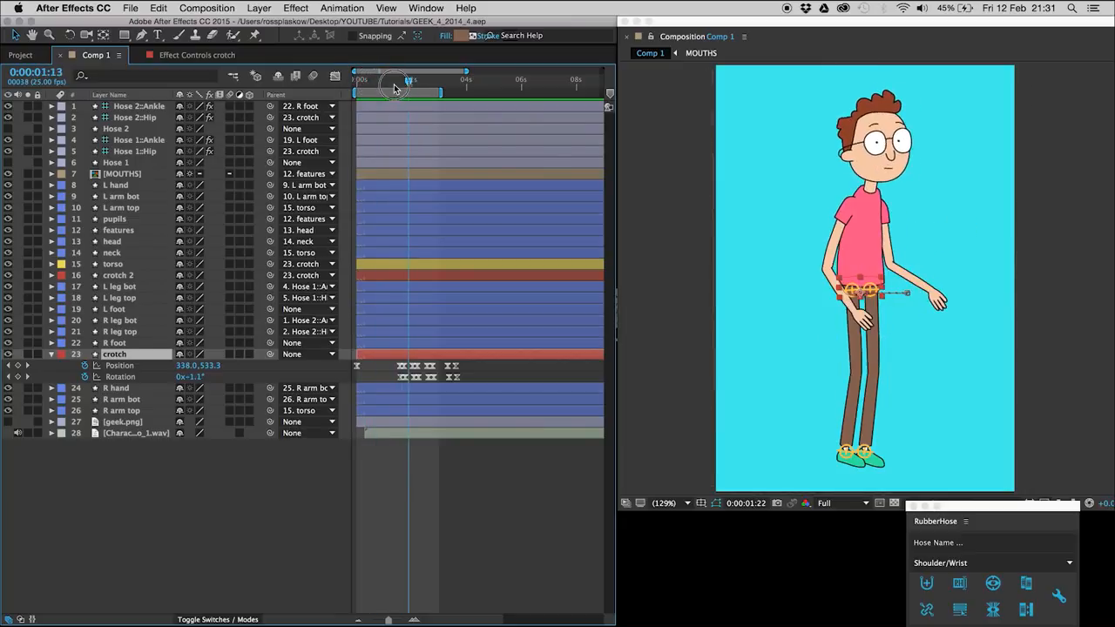
Add Position and Rotation keyframes to the crotch layer near the start of the timeline, and advance to frame 13.
left_click(17, 366)
left_click(17, 377)
key("Page_Down")
key("Page_Down")
key("Page_Down")
key("Page_Down")
key("Page_Down")
key("Page_Down")
key("Page_Down")
key("Page_Down")
key("Page_Down")
key("Page_Up")
key("Page_Up")
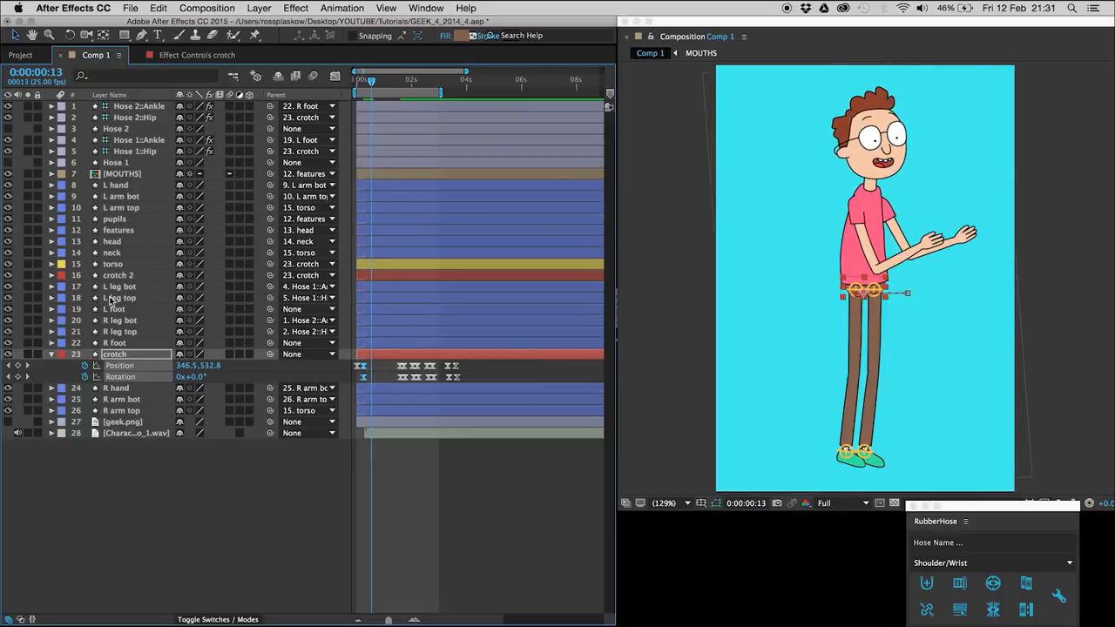
Reveal the torso's keyframes for timing reference, and add Position and Rotation keyframes to the crotch layer at frame 14.
left_click(113, 264)
key("u")
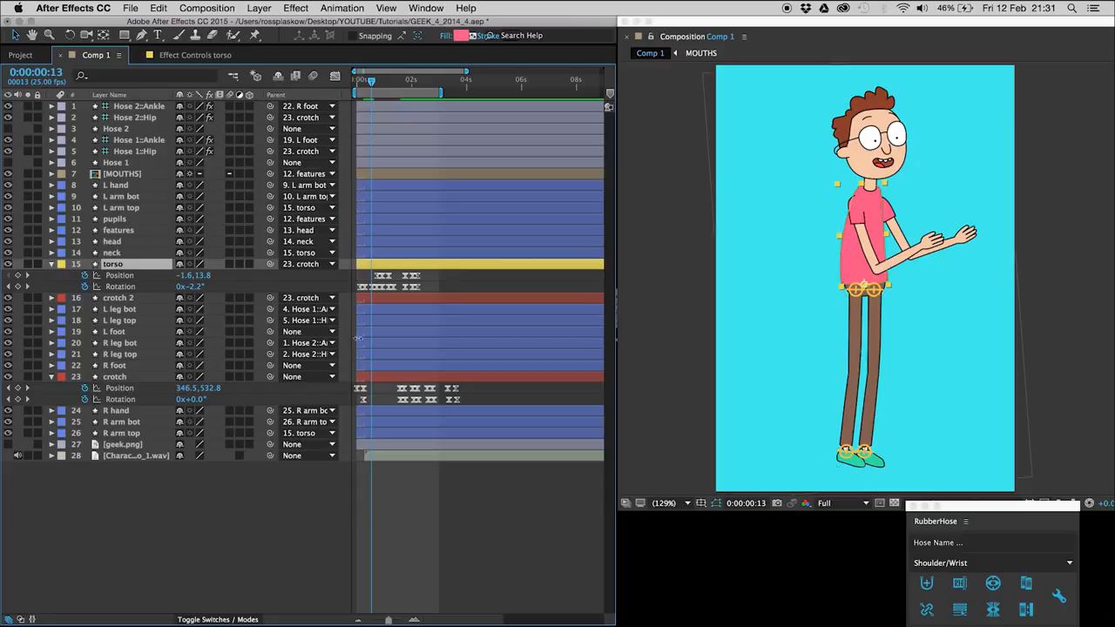
left_click(414, 620)
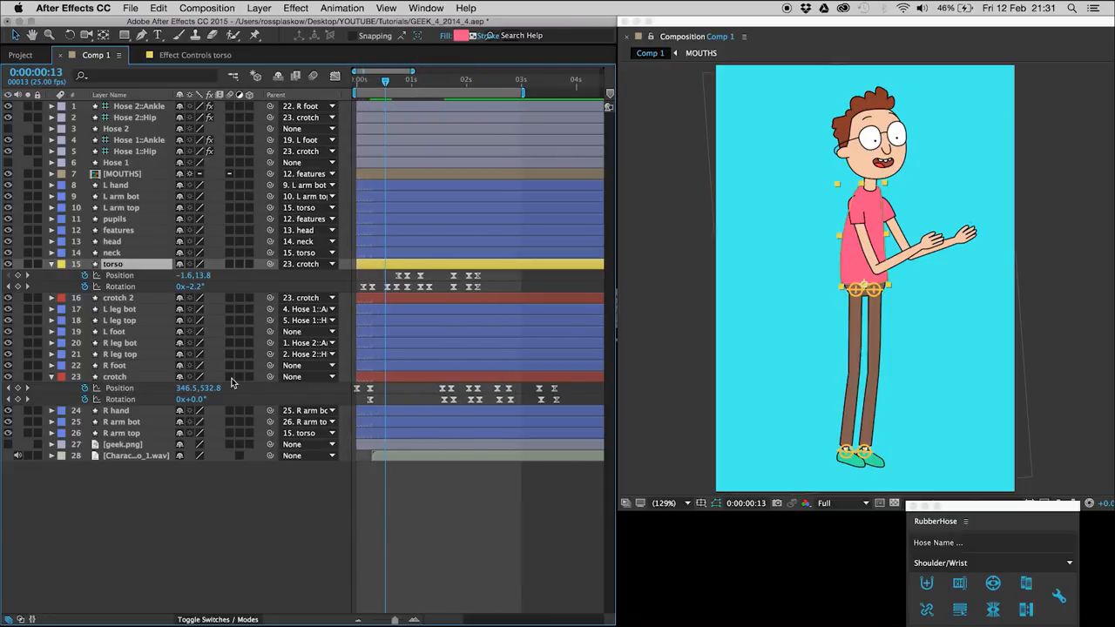
key("Page_Down")
left_click(17, 389)
left_click(17, 400)
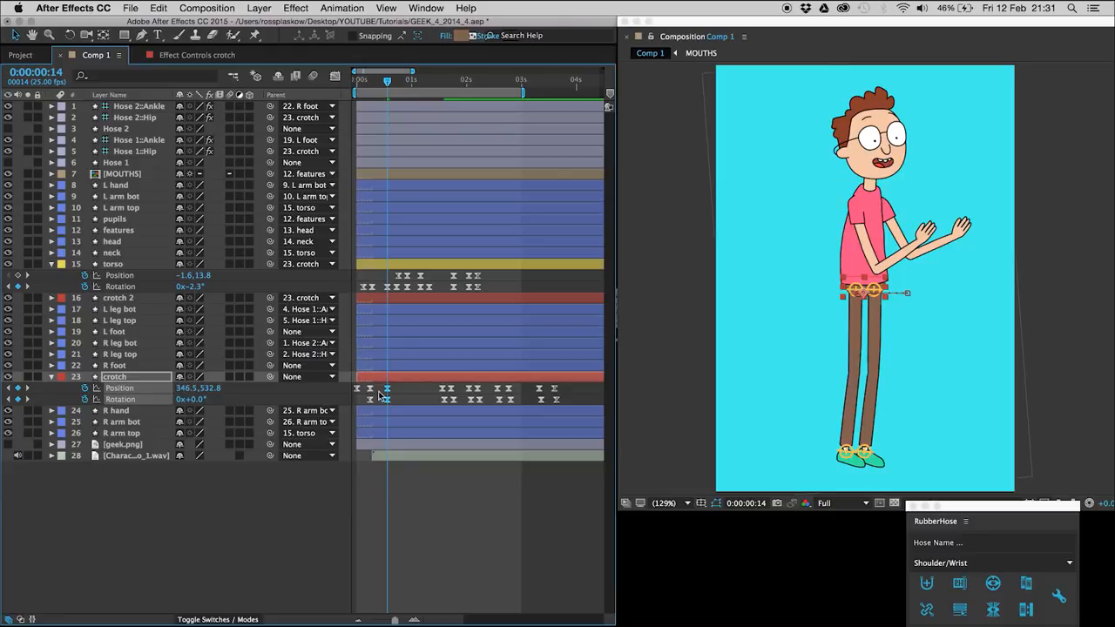
Shift the crotch's Position and Rotation keyframe pair just before frame 14 to frame 7, and preview the timing.
left_click_drag(368, 80, 372, 88)
left_click_drag(377, 389, 367, 405)
key("space")
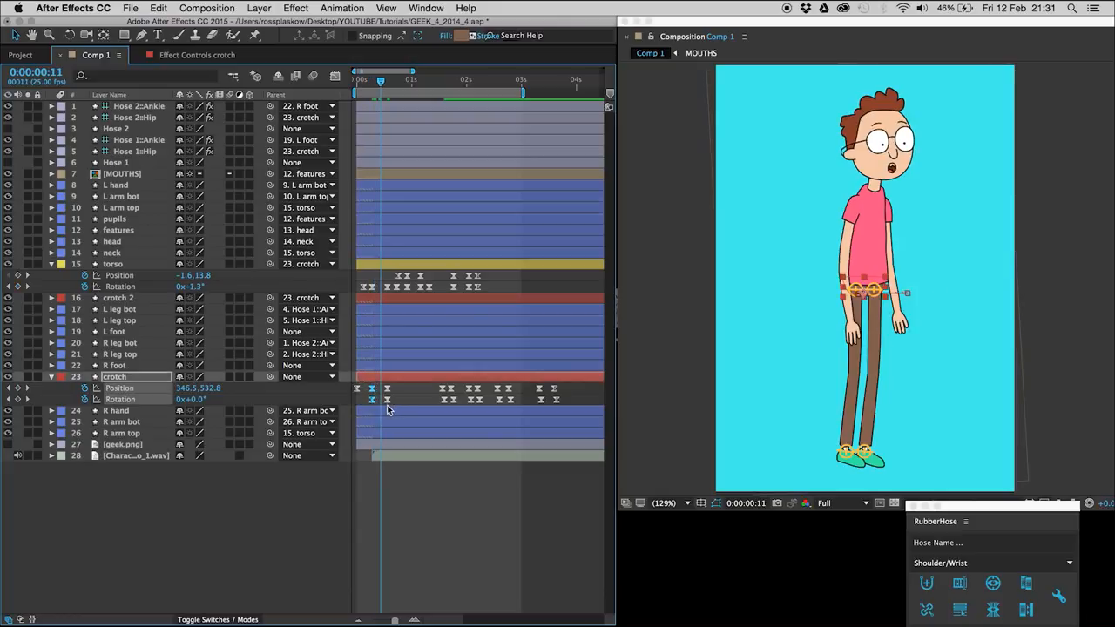
Pose the crotch at frame 14 with Position 322.5, 540.8 and Rotation -2°, so the knees bend.
left_click_drag(380, 385, 389, 402)
key("shift+Left")
key("shift+Left")
key("shift+Left")
key("Down")
key("Down")
key("Down")
key("Down")
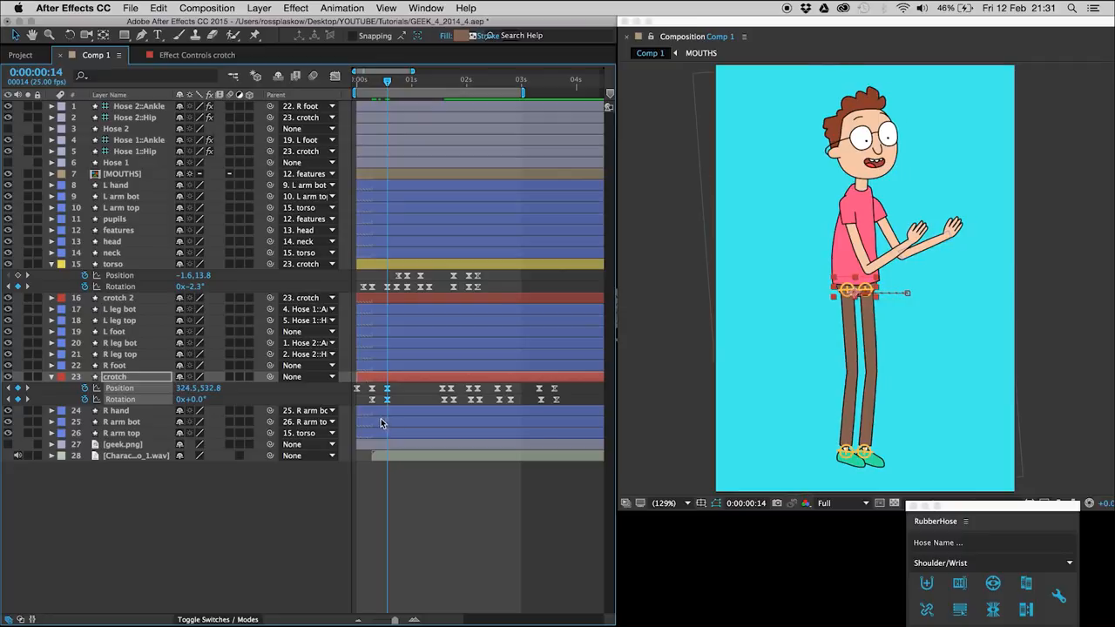
key("Down")
key("Down")
key("Down")
key("Down")
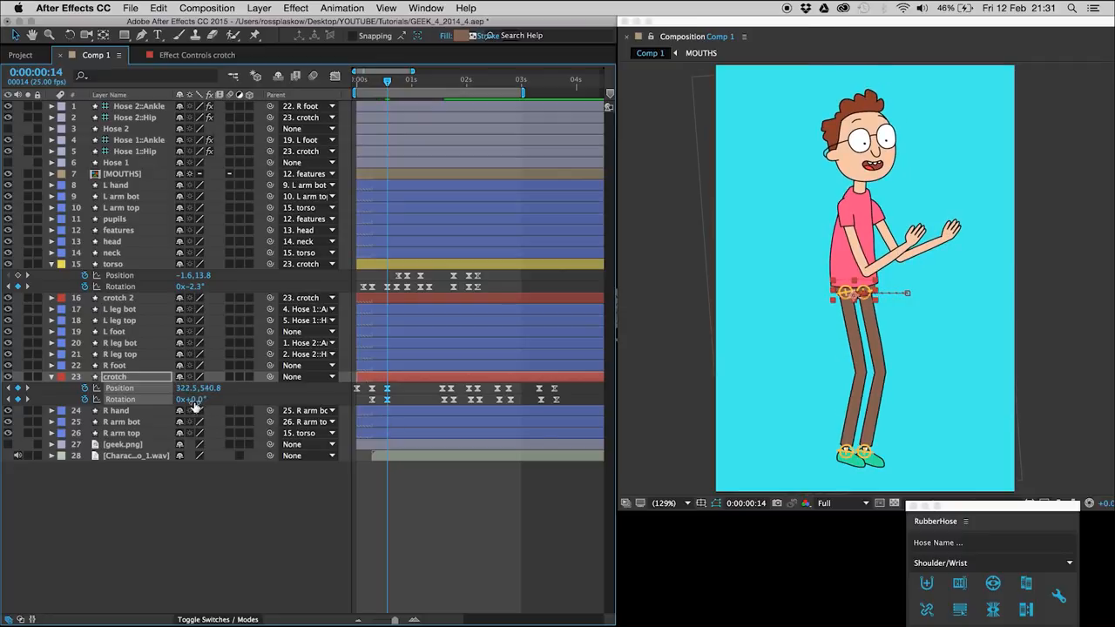
left_click_drag(193, 402, 194, 401)
Copy the crotch's frame 14 Position to 0:00:01:14 and its Rotation to 0:00:01:15, and preview the motion.
mouse_move(442, 90)
left_mouse_down()
mouse_move(408, 87)
mouse_move(442, 81)
left_mouse_up()
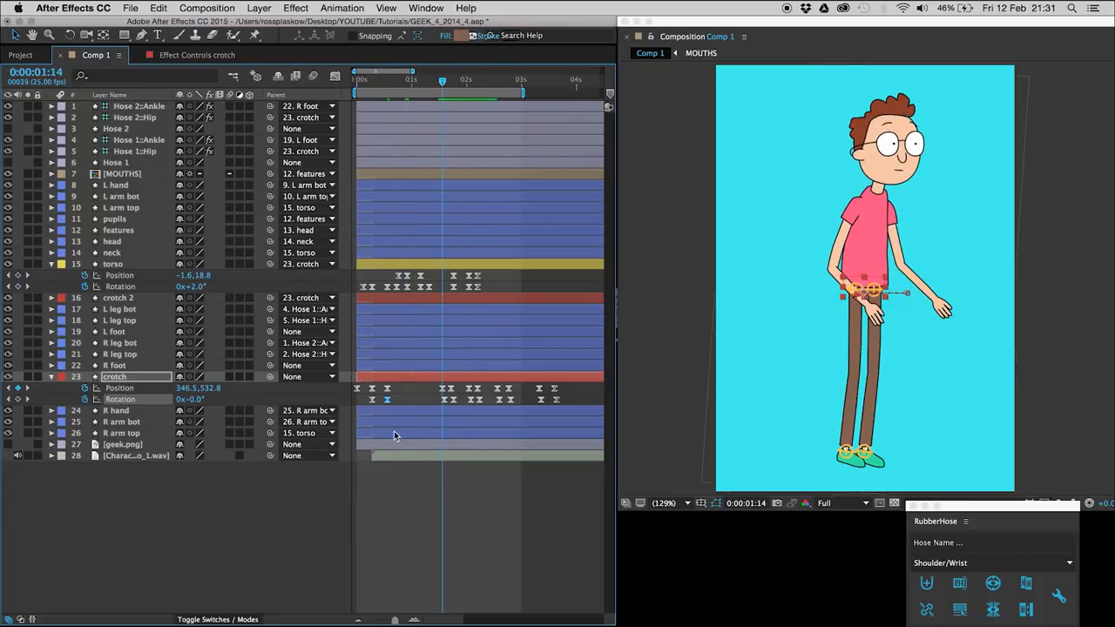
left_click(386, 389)
key("Page_Down")
left_click(387, 399)
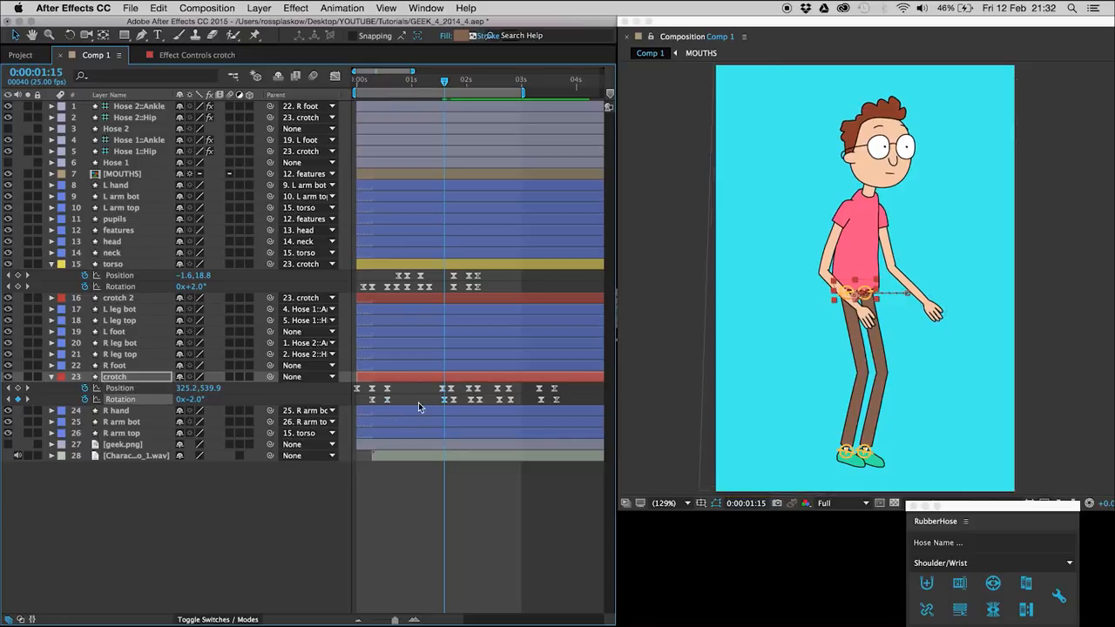
key("space")
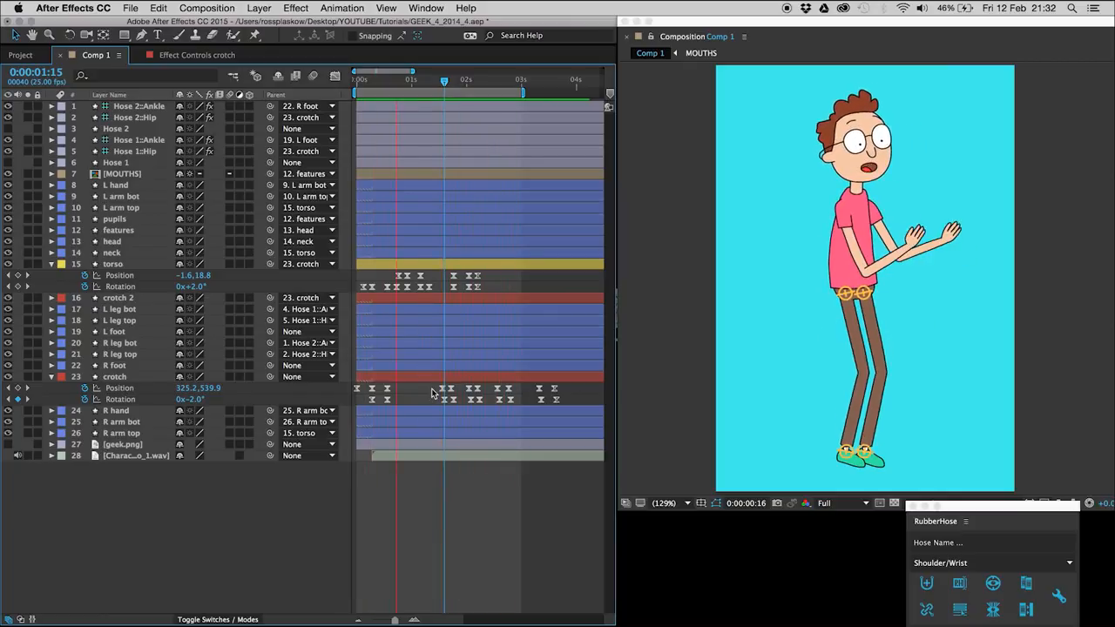
key("space")
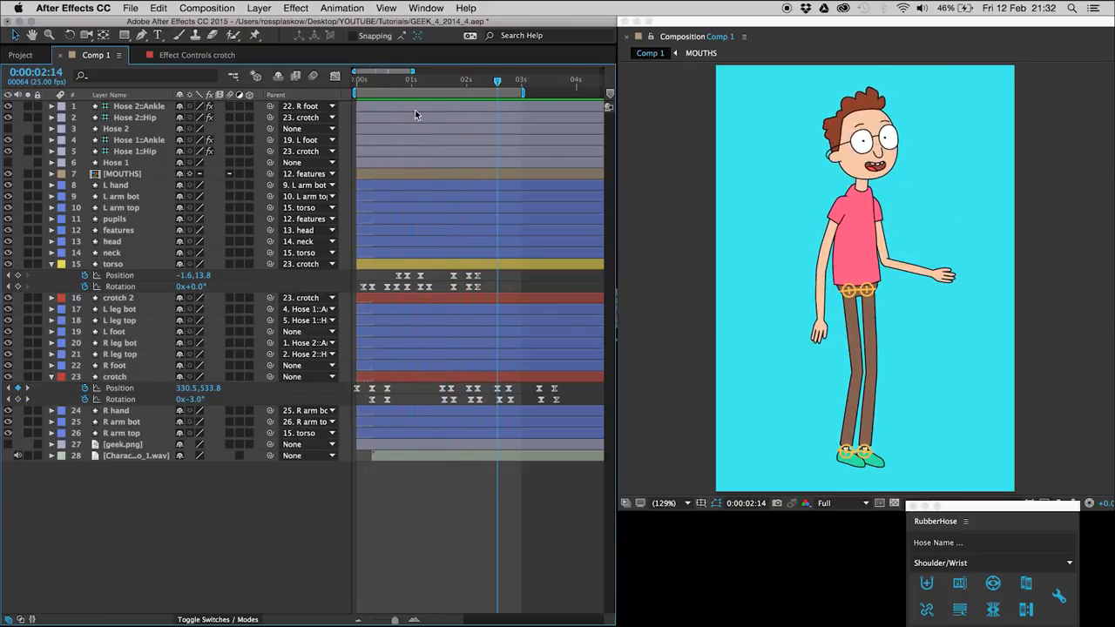
Key the crotch's held pose at 0:00:00:23, and paste its frame 7 Position and Rotation keyframes at 0:00:01:04.
mouse_move(397, 86)
left_mouse_down()
mouse_move(416, 93)
mouse_move(406, 84)
left_mouse_up()
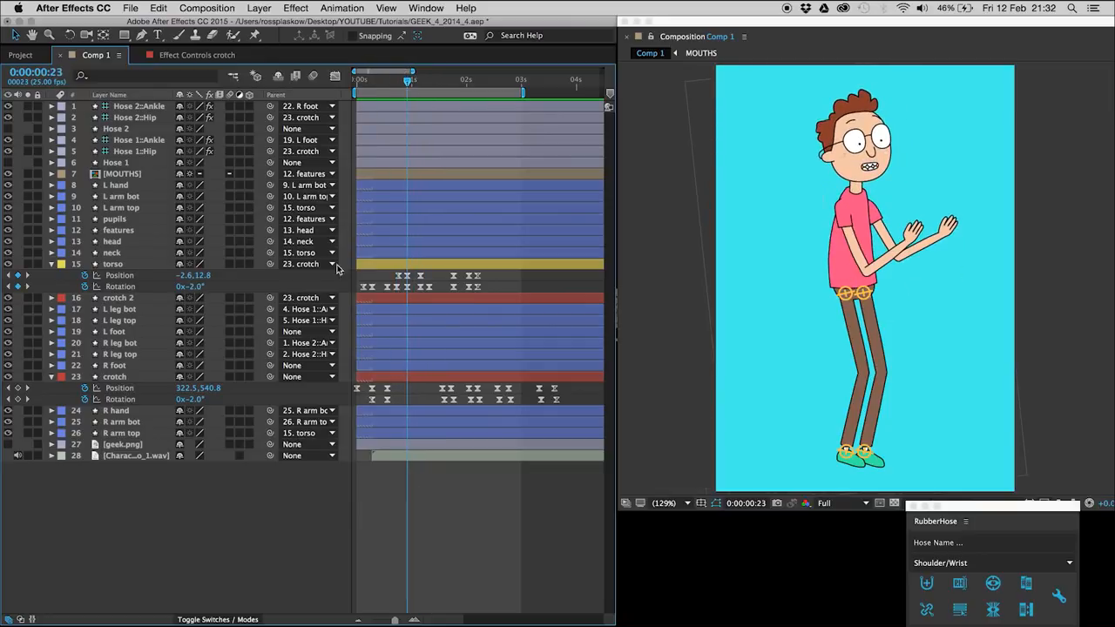
left_click_drag(18, 389, 17, 400)
key("Page_Down")
key("Page_Down")
key("Page_Down")
key("Page_Down")
key("Page_Down")
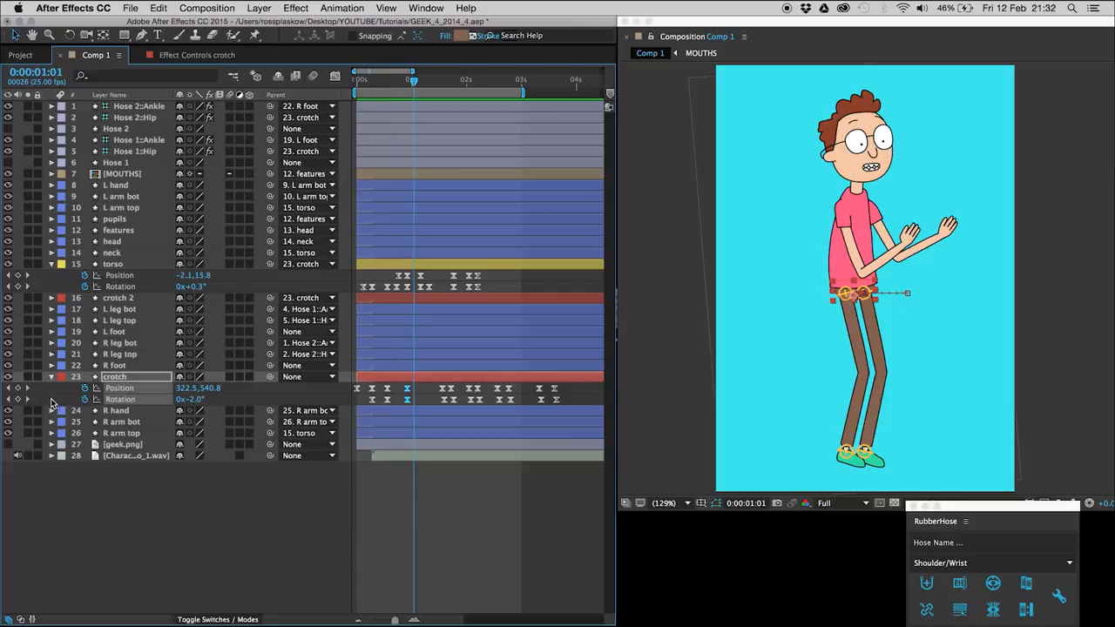
key("Page_Down")
left_click_drag(379, 385, 368, 404)
key("super+v")
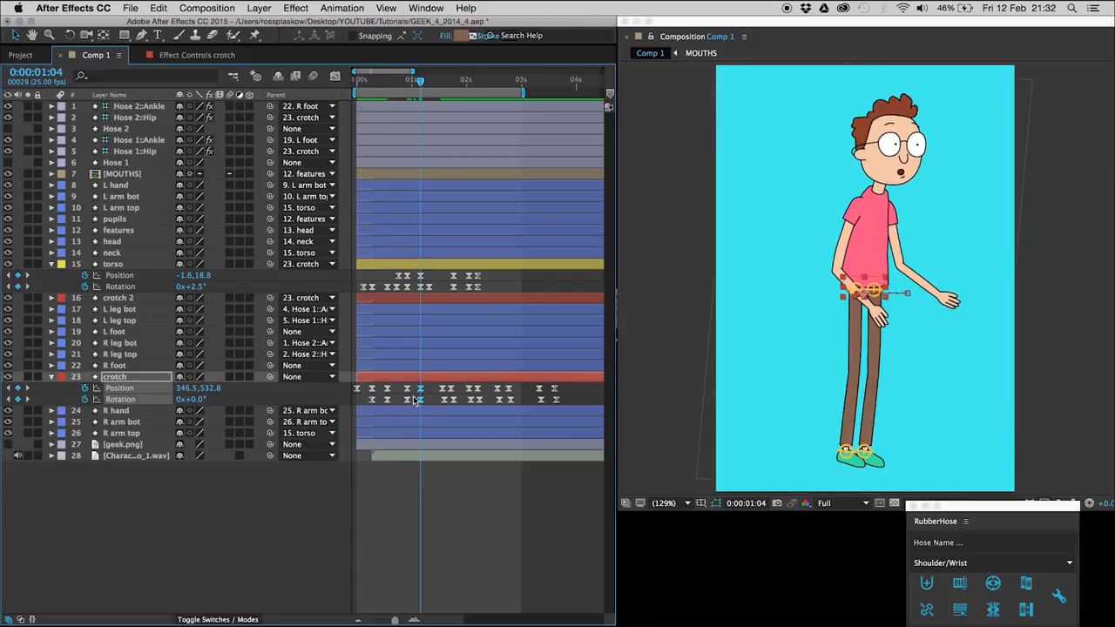
Copy the crotch's 0:00:01:04 Position keyframe to 0:00:01:14 and its Rotation keyframe to 0:00:01:15.
left_click_drag(438, 79, 441, 79)
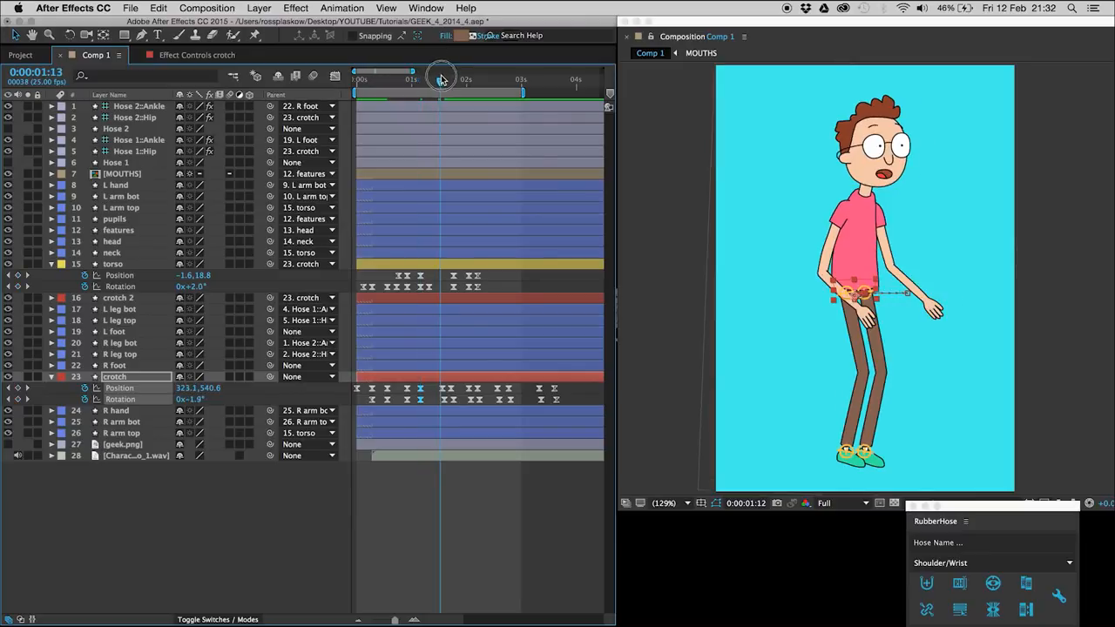
left_click(419, 389)
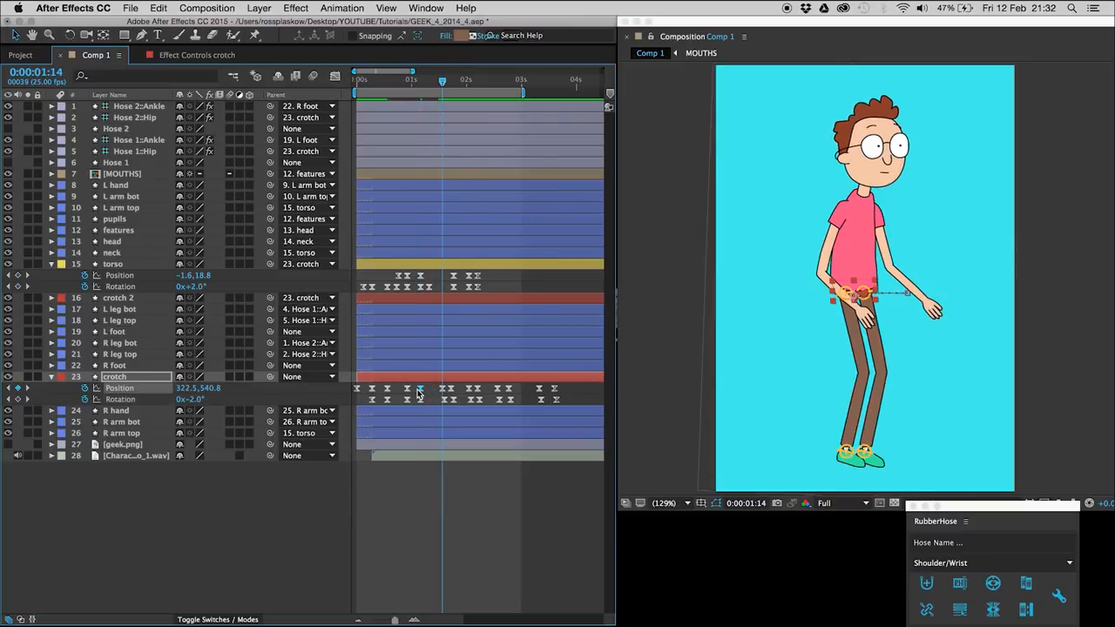
key("Page_Down")
left_click(419, 399)
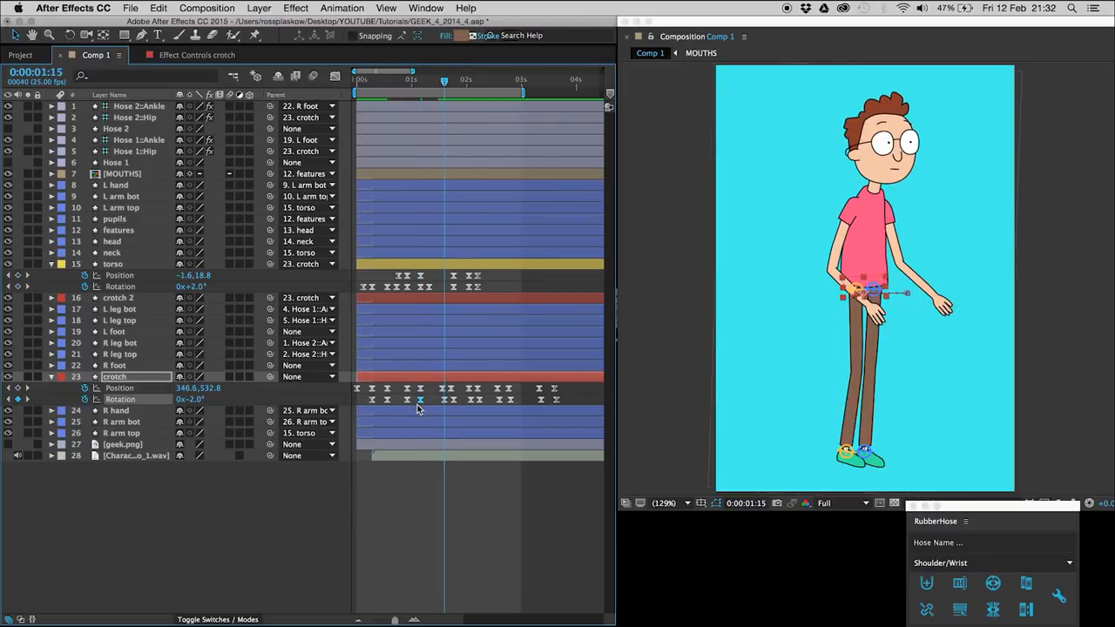
left_click(421, 549)
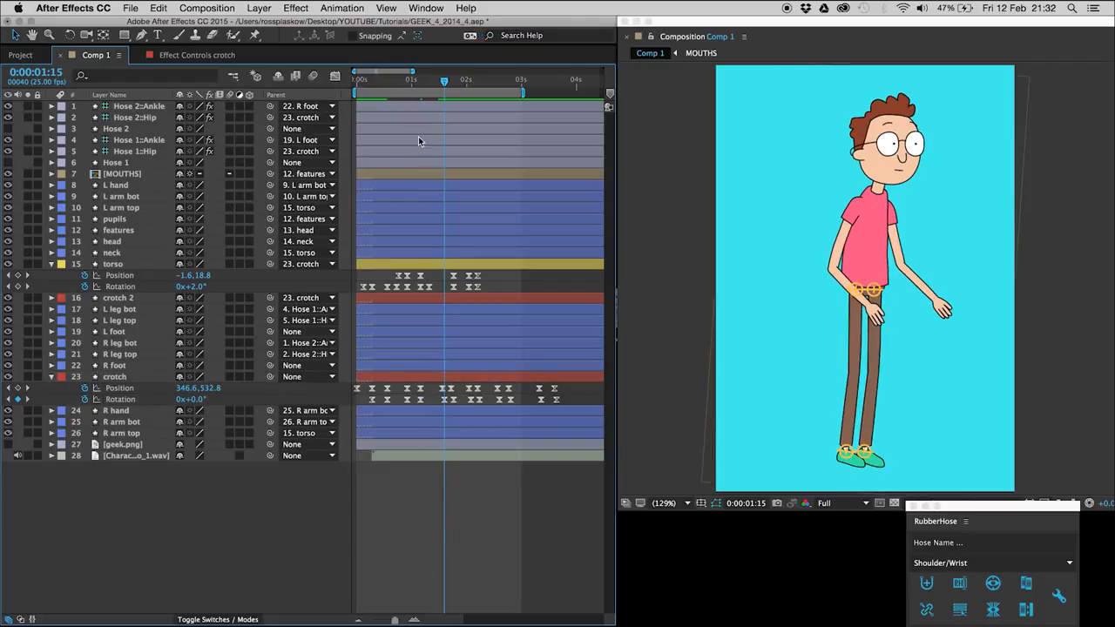
Lower the crotch in its frame 14 and frame 23 keyframes to Position 322.5, 548.8.
left_click_drag(407, 83, 375, 81)
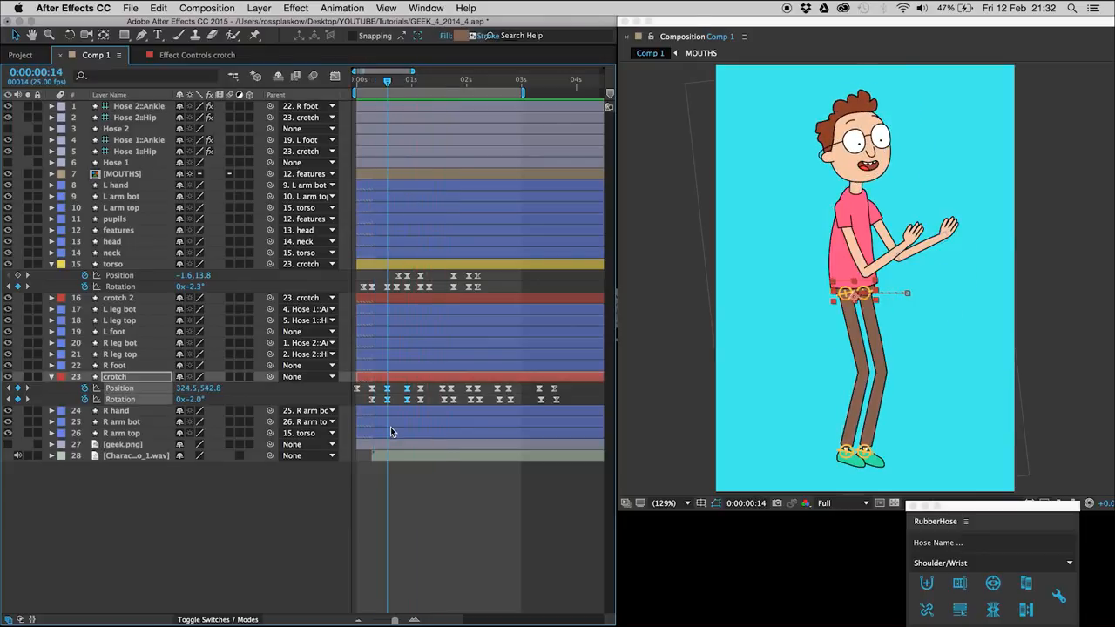
key("Down")
key("Down")
key("Down")
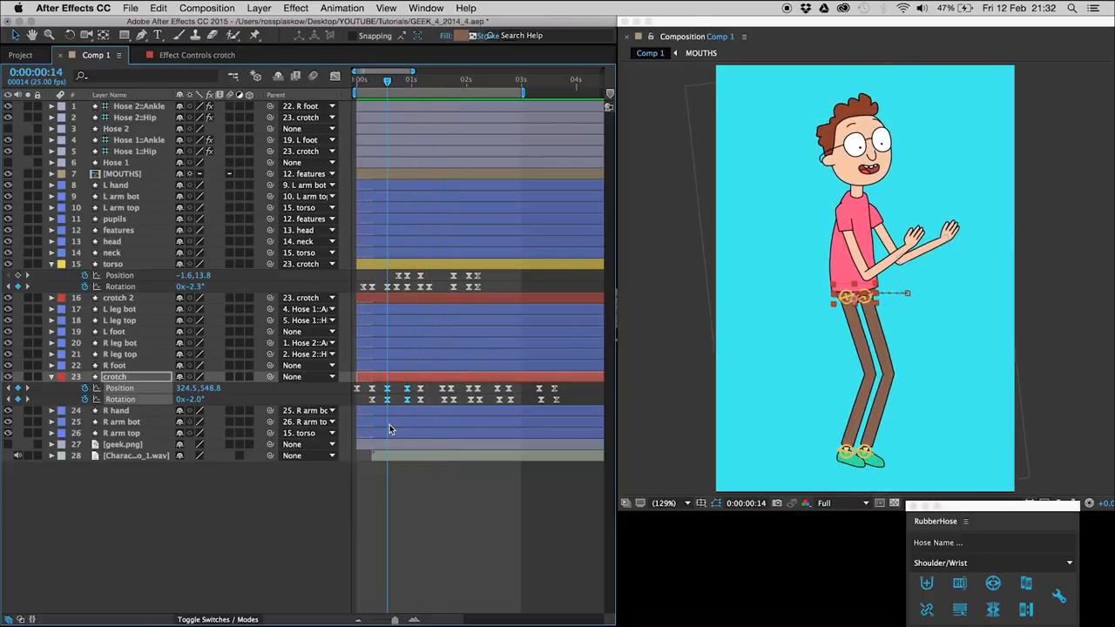
key("Left")
key("Left")
left_click(195, 547)
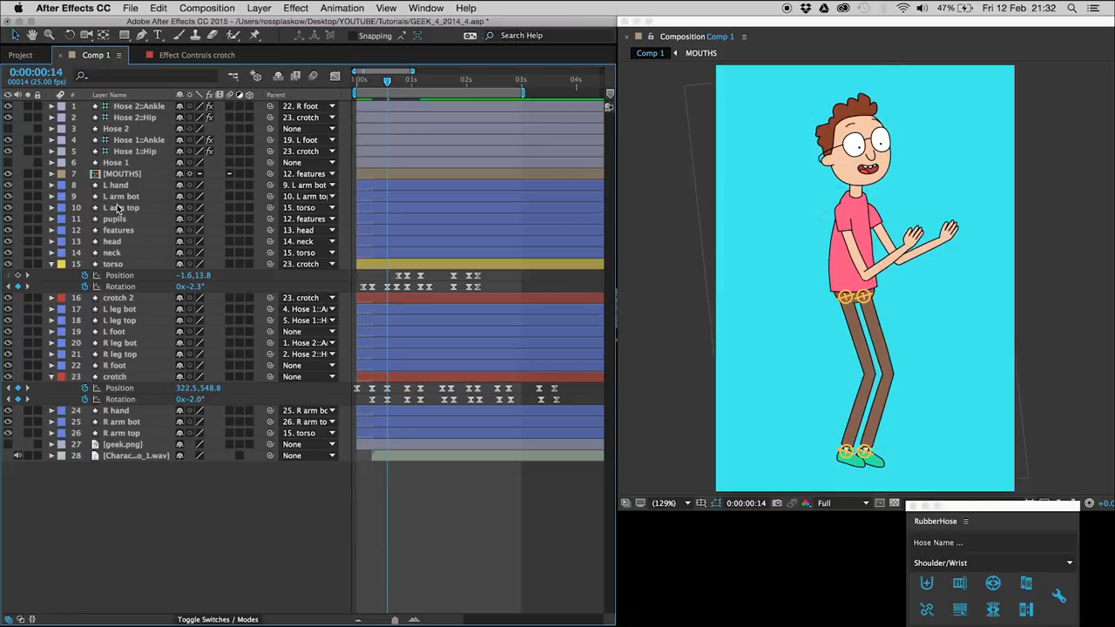
Add Rotation and Position keyframes to the R foot layer at frame 14.
left_click(120, 367)
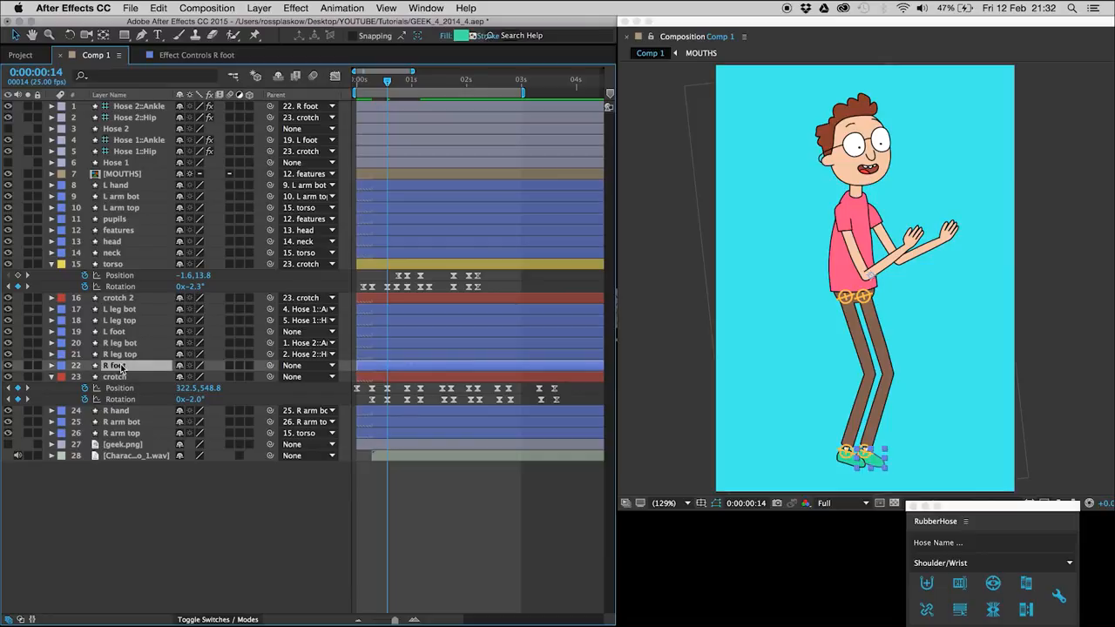
key("r")
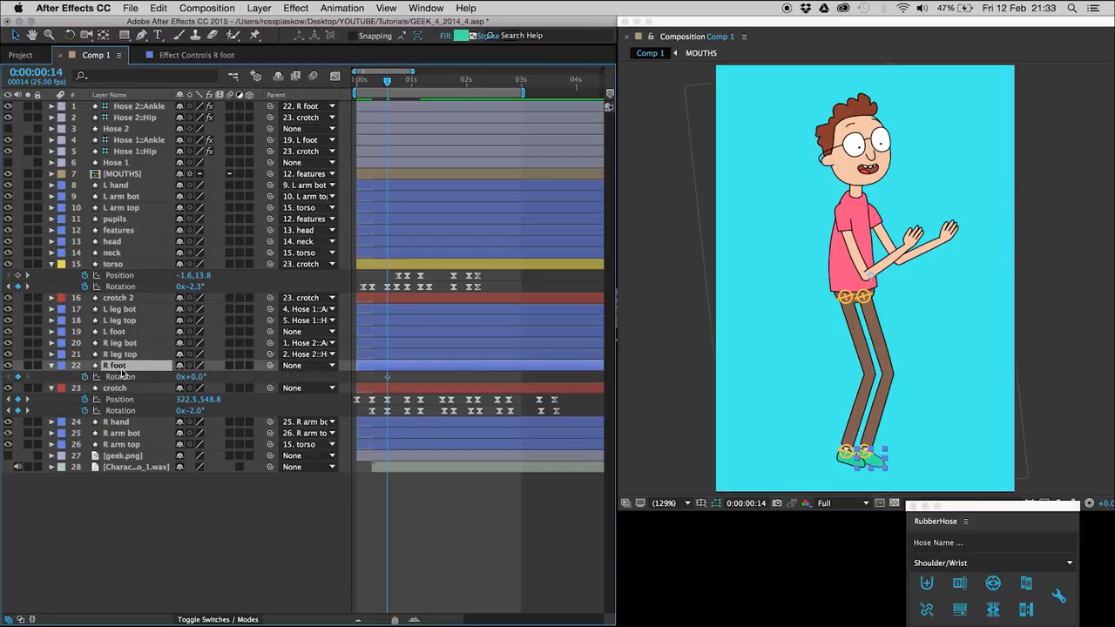
key("shift+p")
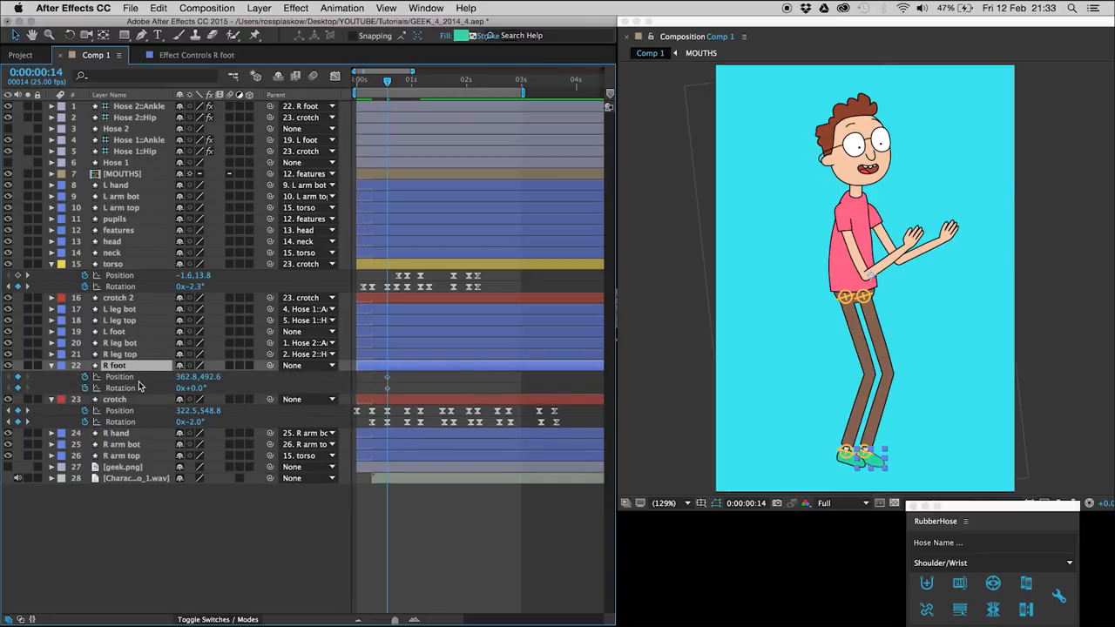
Add starting Position and Rotation keyframes to the R foot layer at frame 7.
key("Page_Up")
key("Page_Up")
key("Page_Up")
key("Page_Up")
key("Page_Up")
key("Page_Up")
key("Page_Up")
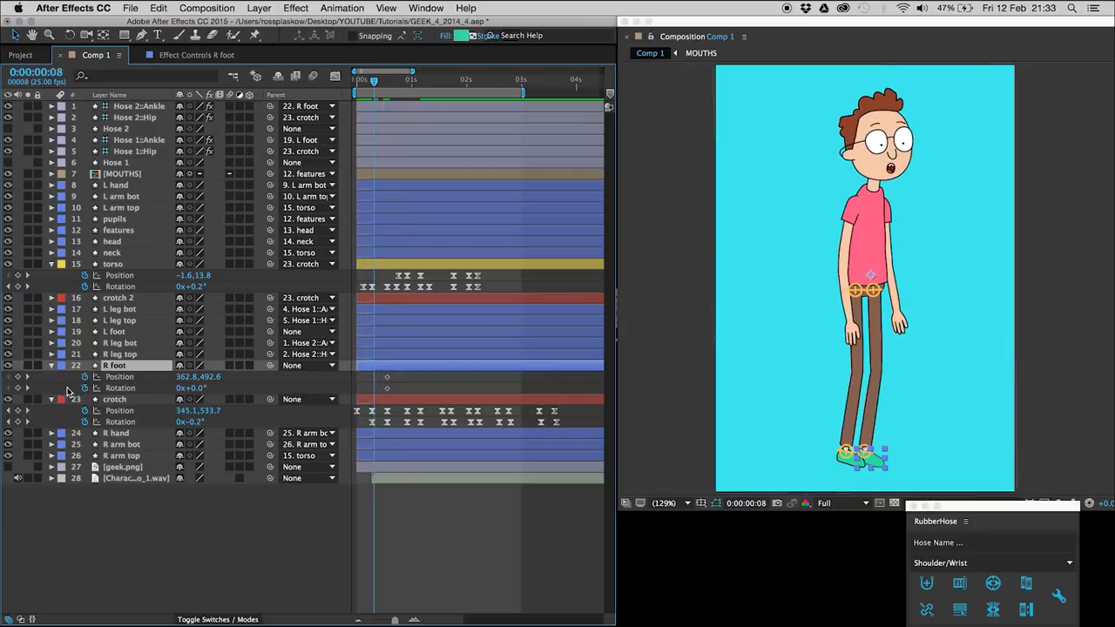
left_click(17, 377)
left_click(18, 388)
Lift the R foot forward at frame 14 to Position 502.8, 412.6.
key("Page_Down")
key("Page_Down")
key("Page_Down")
key("Page_Down")
key("Page_Down")
key("Page_Down")
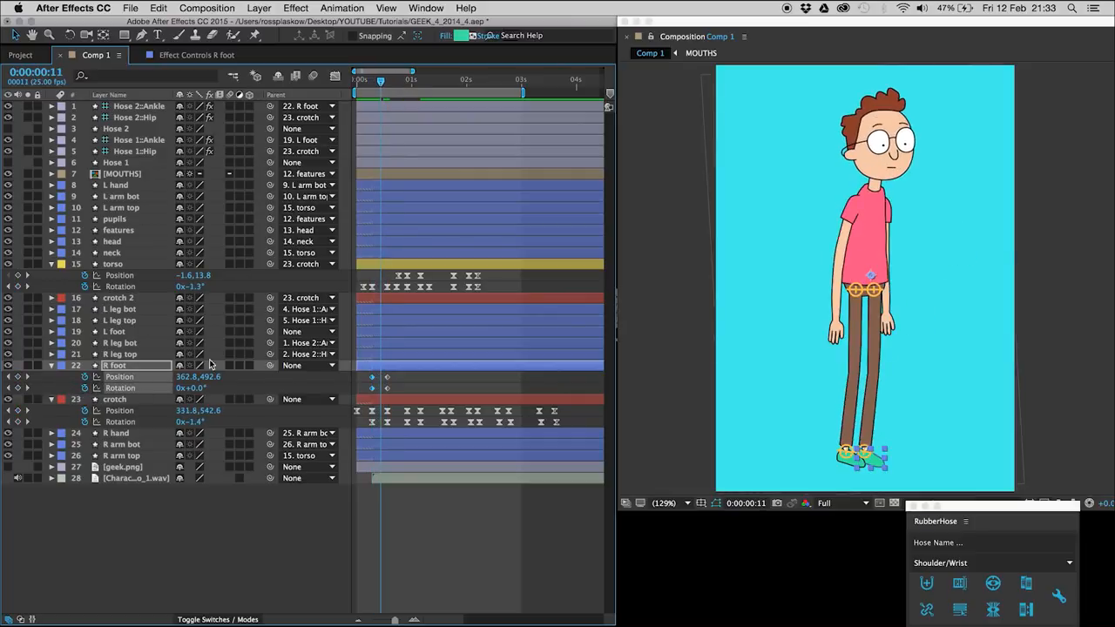
key("Page_Down")
left_click_drag(379, 380, 401, 398)
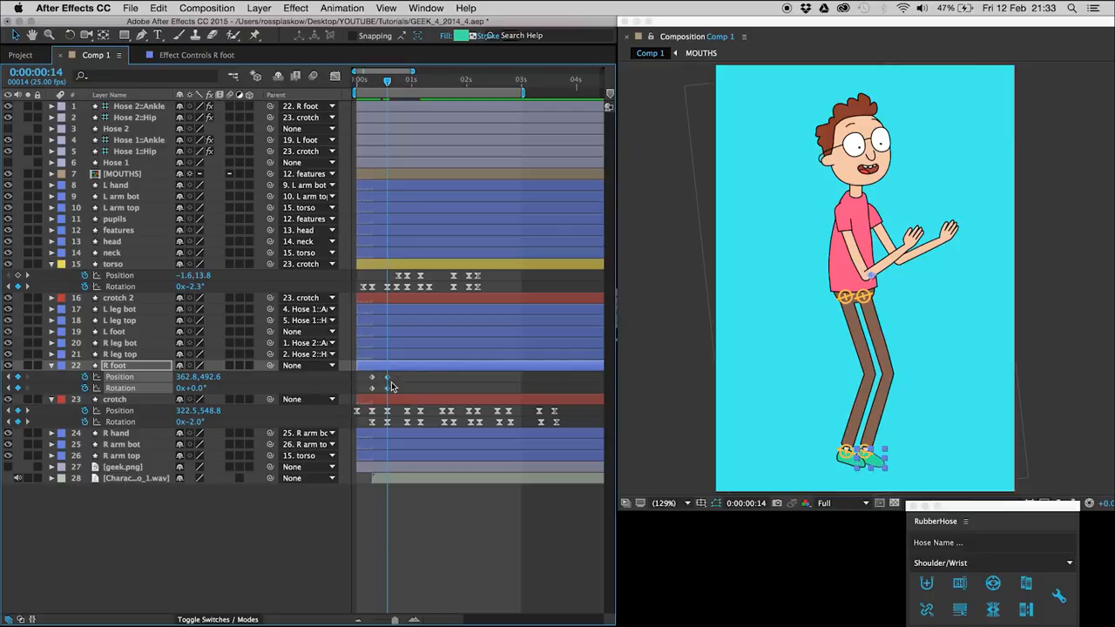
left_click(135, 367)
left_click(147, 376)
key("shift+Right")
key("shift+Right")
key("shift+Up")
key("shift+Up")
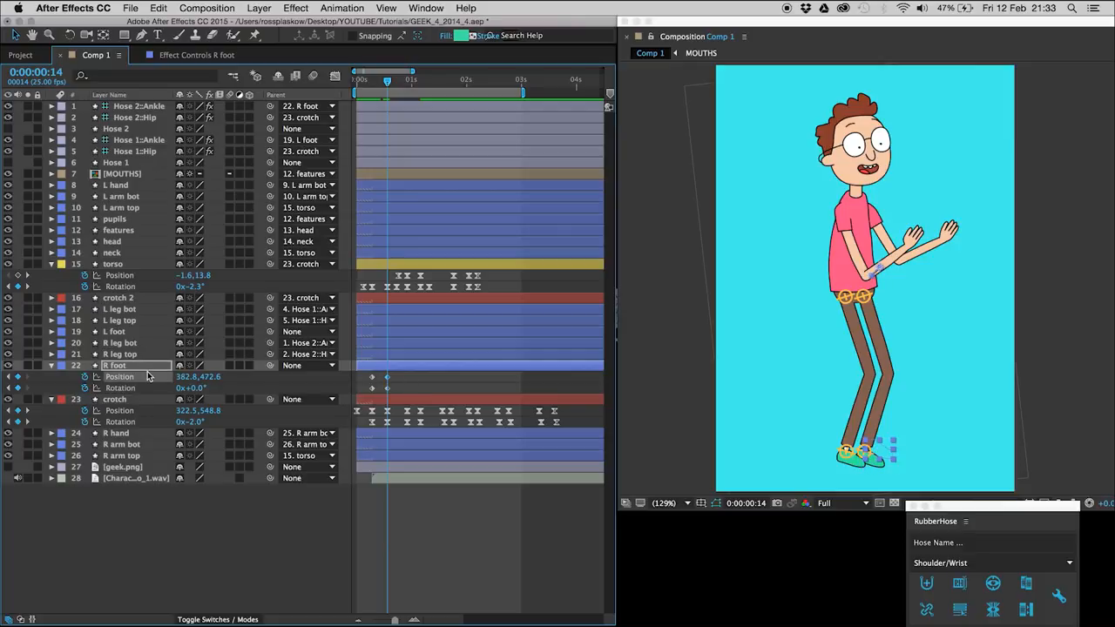
key("shift+Right")
key("shift+Right")
key("shift+Up")
key("shift+Up")
key("shift+Right")
key("shift+Right")
key("shift+Up")
key("shift+Up")
key("shift+Right")
key("shift+Right")
key("shift+Up")
key("shift+Up")
key("shift+Right")
key("shift+Right")
key("shift+Right")
key("shift+Right")
key("shift+Right")
key("shift+Right")
Try rotating the raised R foot at frame 14, and undo the rotation.
mouse_move(191, 388)
left_mouse_down()
mouse_move(169, 386)
mouse_move(195, 392)
mouse_move(183, 385)
left_mouse_up()
key("super+z")
left_click(133, 366)
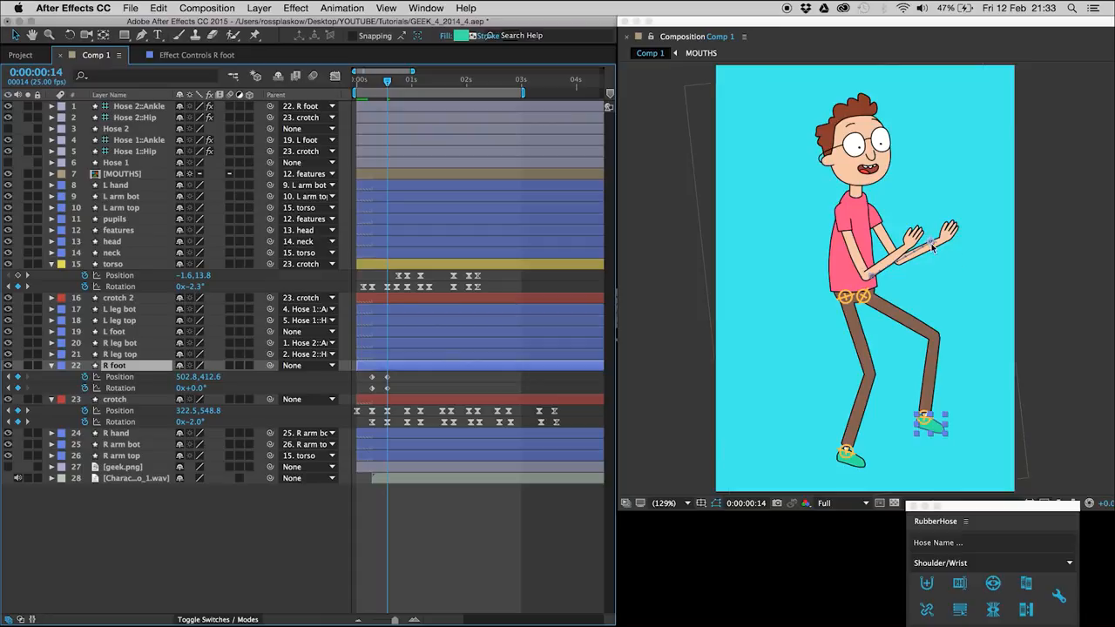
Delete the R foot's frame 14 keyframes, and at frame 7 move its anchor point down onto the foot near the ankle.
left_click_drag(381, 375, 397, 397)
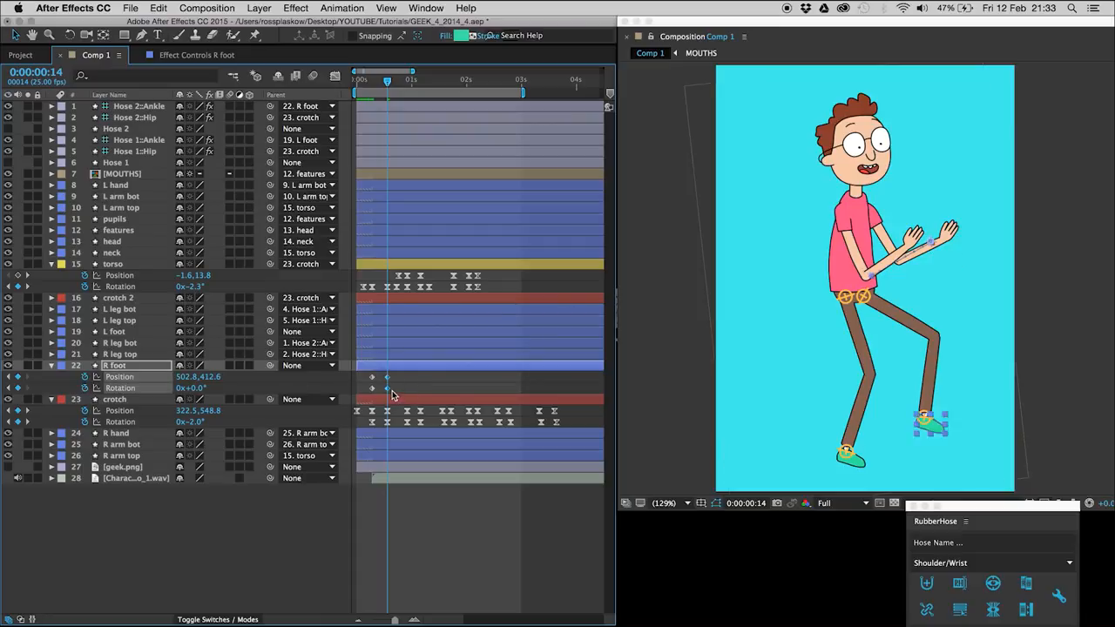
key("Delete")
key("Page_Up")
key("Page_Up")
key("Page_Up")
key("Page_Up")
key("Page_Up")
key("Page_Up")
key("Page_Up")
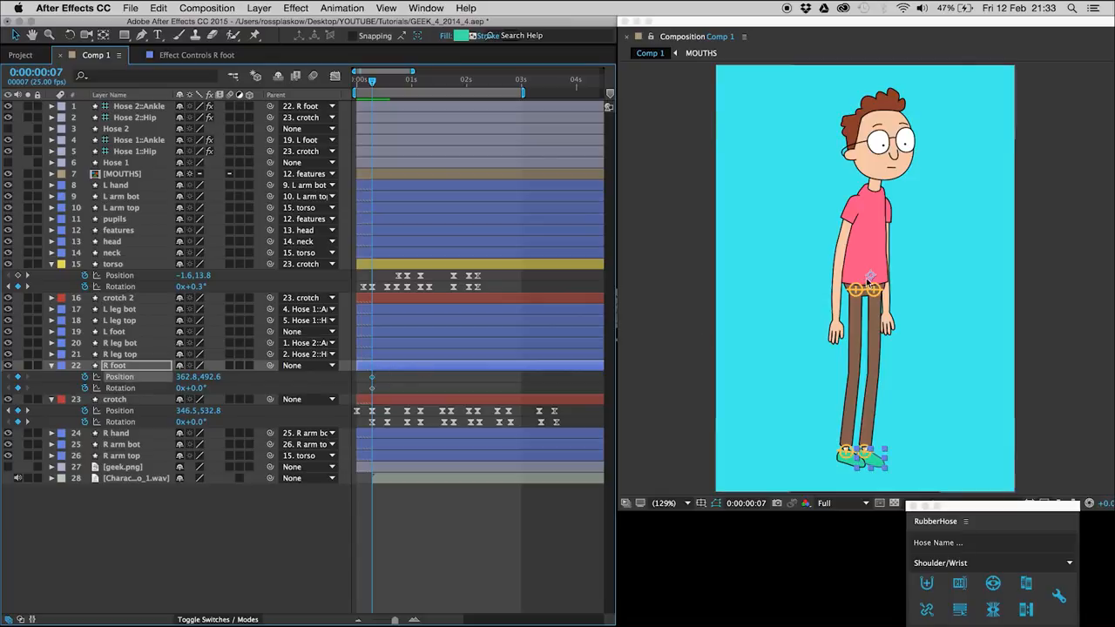
key("y")
left_click_drag(870, 278, 867, 457)
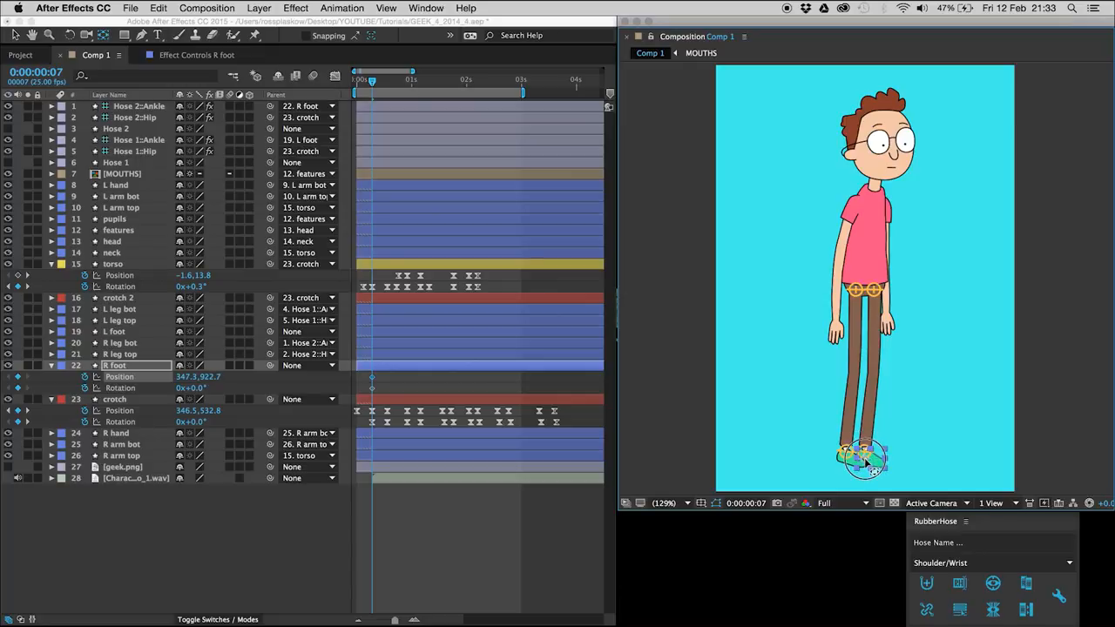
Add new Position and Rotation keyframes to the R foot layer at frame 14.
key("Page_Down")
key("Page_Down")
key("Page_Down")
key("Page_Down")
key("Page_Down")
key("Page_Down")
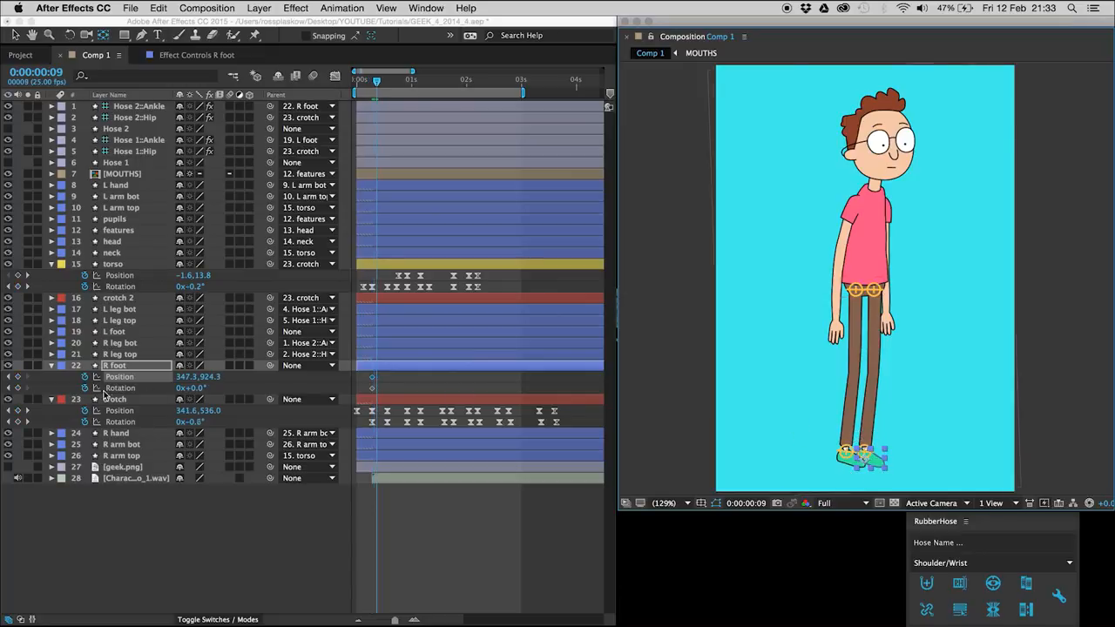
key("Page_Down")
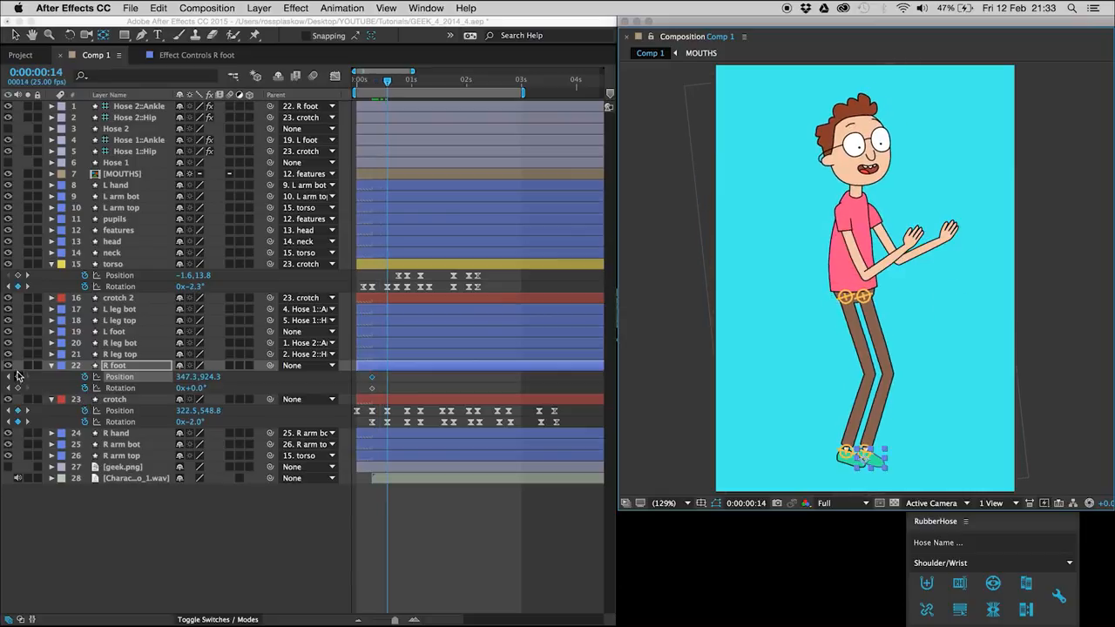
left_click(17, 377)
left_click(18, 387)
At frame 14, raise the R foot layer and move it forward to Position 507.3, 744.3.
left_click(112, 366)
key("shift+Up")
key("shift+Up")
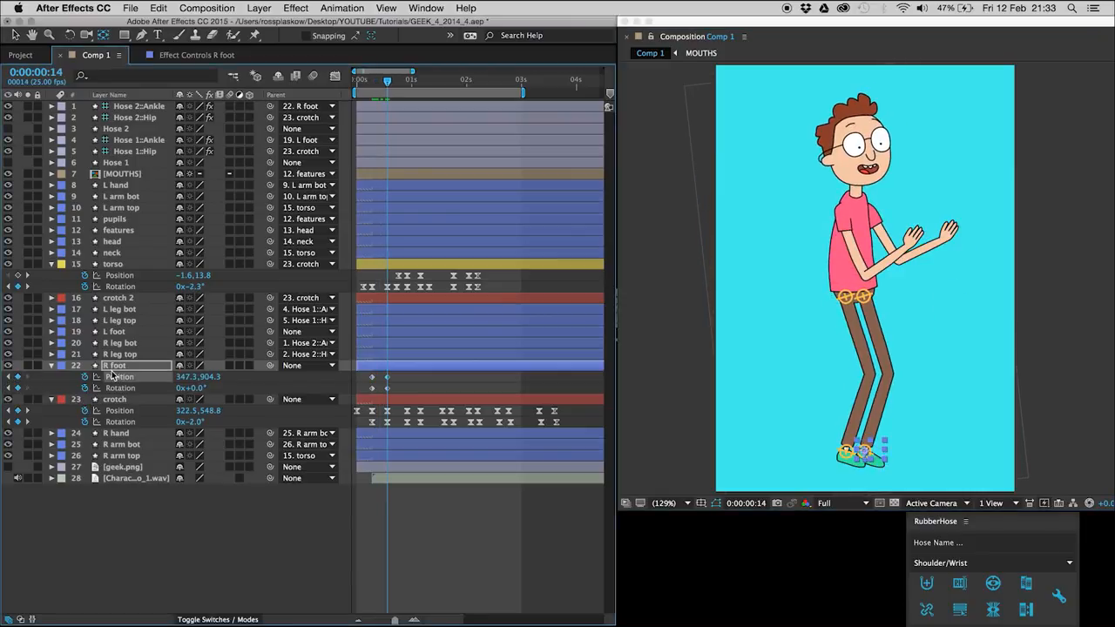
key("shift+Right")
key("shift+Right")
key("shift+Right")
key("shift+Right")
key("shift+Right")
key("shift+Right")
key("shift+Up")
key("shift+Up")
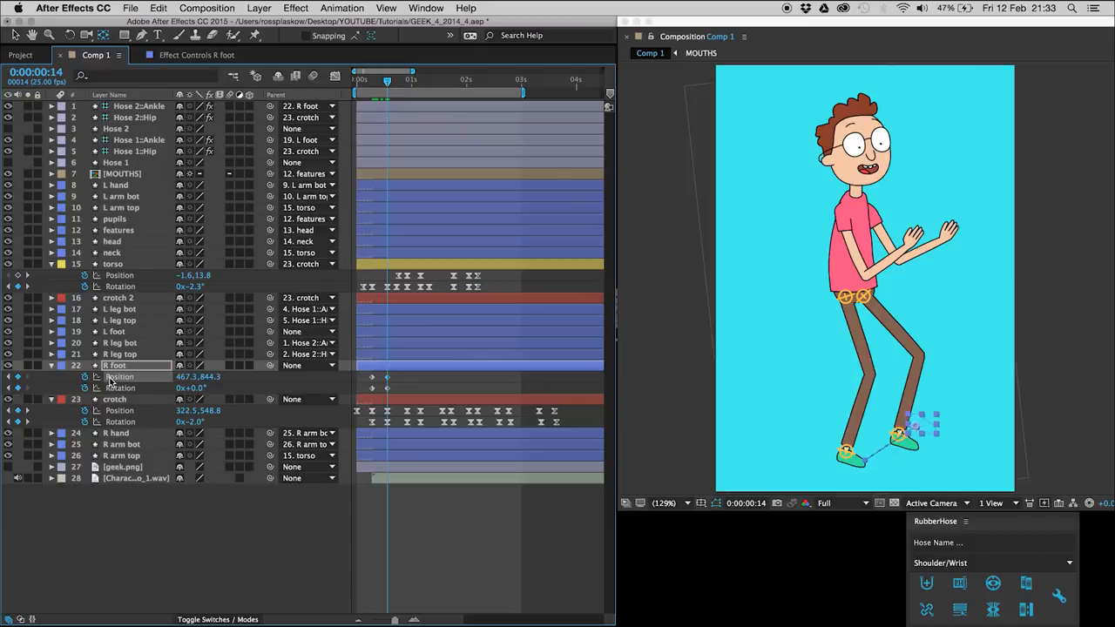
key("shift+Right")
key("shift+Right")
key("shift+Right")
key("shift+Right")
key("shift+Right")
key("shift+Right")
key("shift+Up")
key("shift+Up")
key("shift+Up")
key("shift+Up")
key("shift+Up")
key("shift+Up")
Rotate the raised R foot at frame 14 to -33° and extend it further forward to Position 607.3, 744.3.
mouse_move(194, 389)
left_mouse_down()
mouse_move(171, 397)
mouse_move(185, 406)
left_mouse_up()
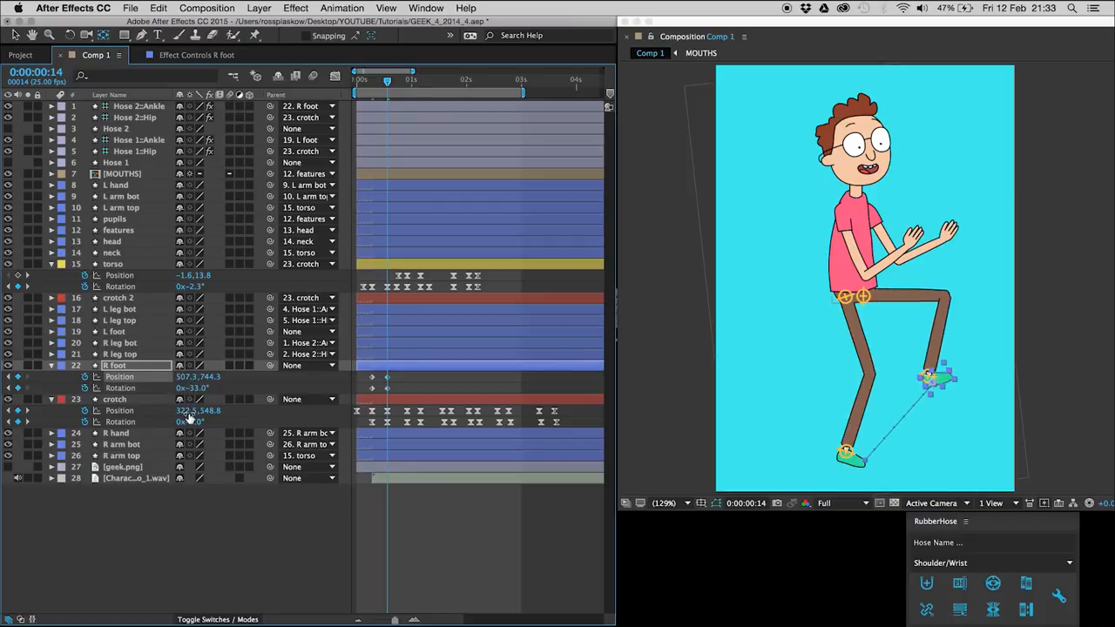
key("shift+Right")
key("shift+Right")
key("shift+Right")
key("shift+Right")
key("shift+Right")
key("shift+Right")
key("shift+Right")
key("shift+Right")
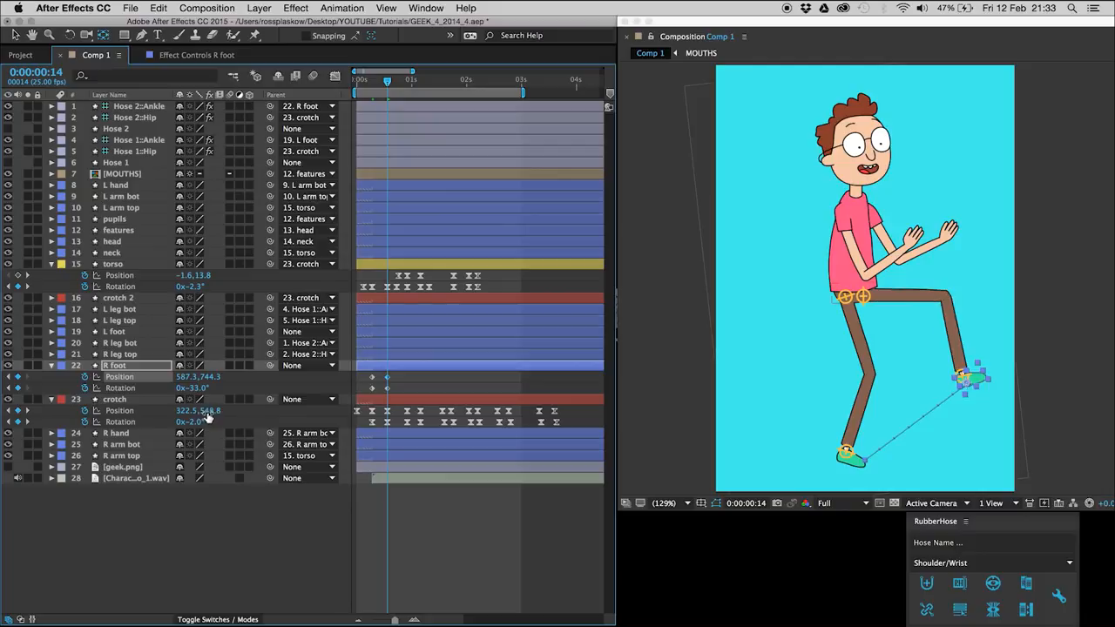
key("shift+Left")
key("shift+Left")
key("shift+Right")
key("shift+Right")
Ease the R foot's keyframes at frames 7 and 14, and add holding Position and Rotation keyframes at frame 23.
left_click_drag(395, 379, 375, 394)
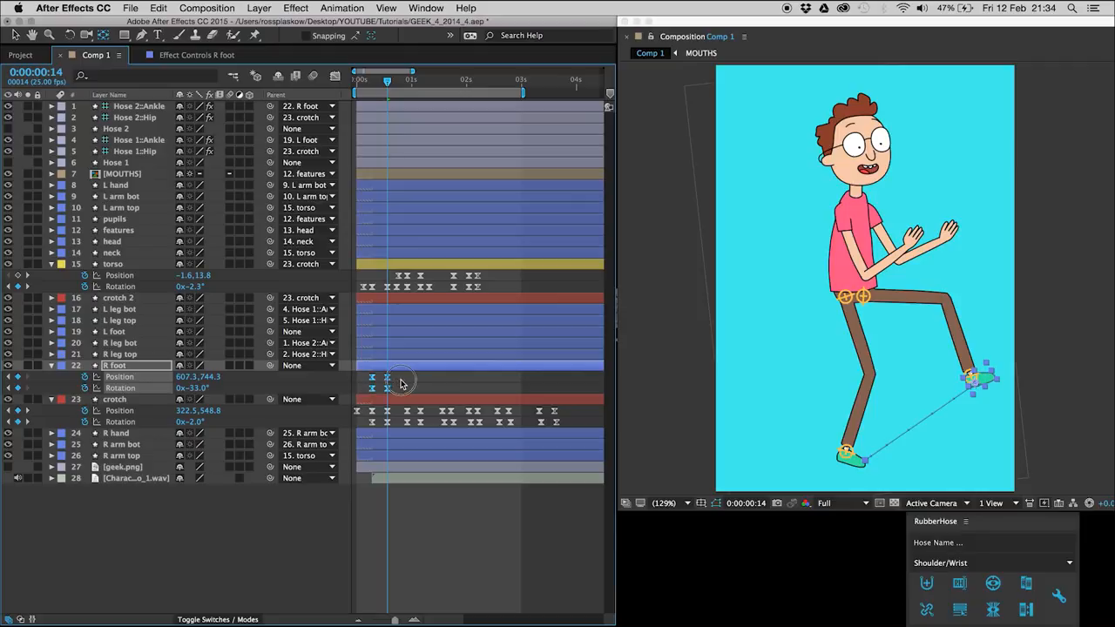
left_click(400, 384)
key("space")
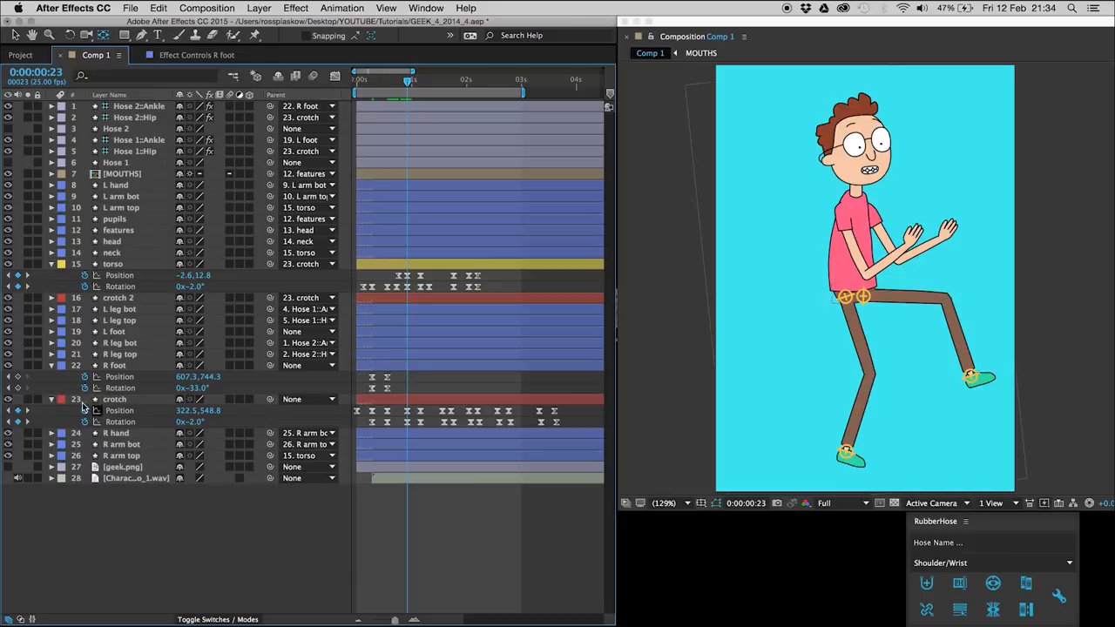
left_click(18, 378)
left_click(17, 388)
Copy the R foot's frame 7 Position and Rotation keyframes and paste them at 0:00:01:04.
key("Page_Down")
key("Page_Down")
key("Page_Down")
key("Page_Down")
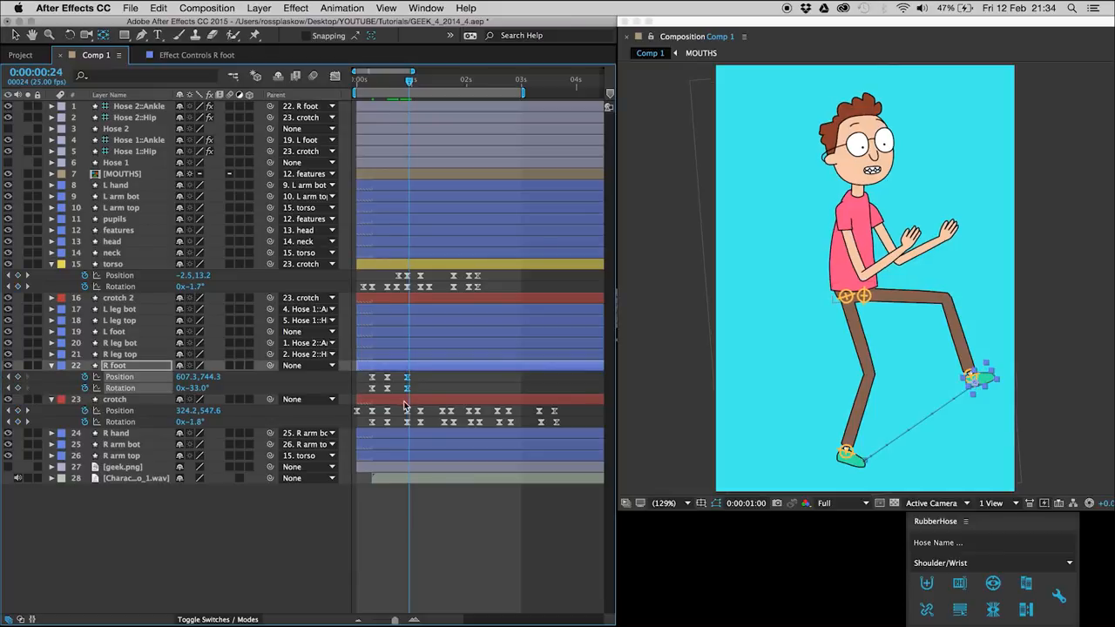
key("Page_Down")
key("Page_Down")
left_click_drag(365, 374, 376, 394)
key("super+c")
key("super+v")
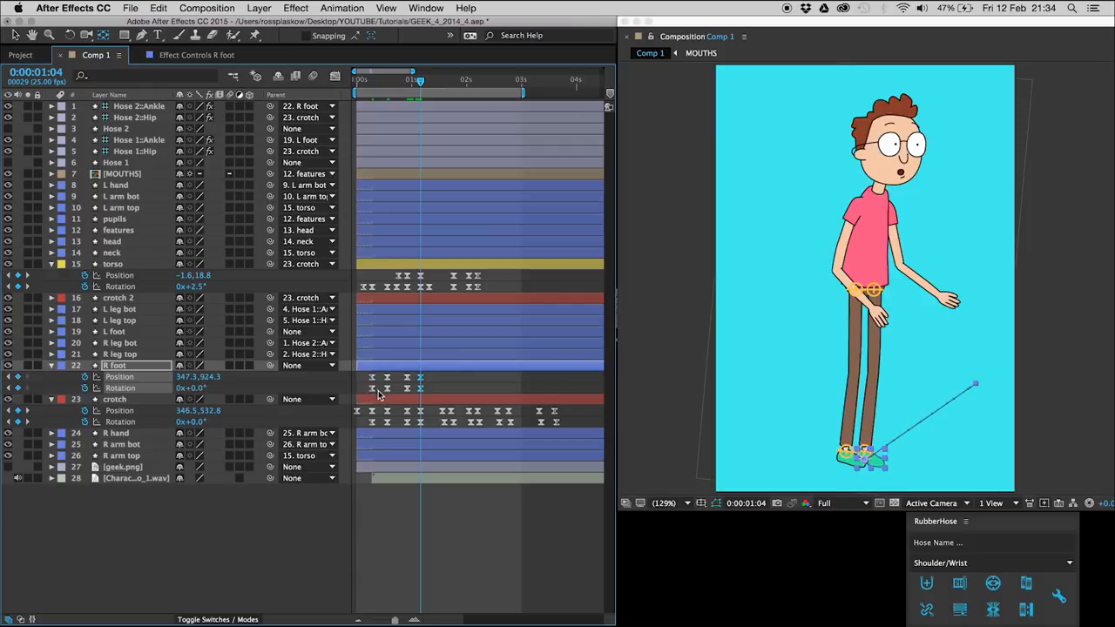
Deselect the keyframes and play back the animation to check the leg lift.
left_click(431, 390)
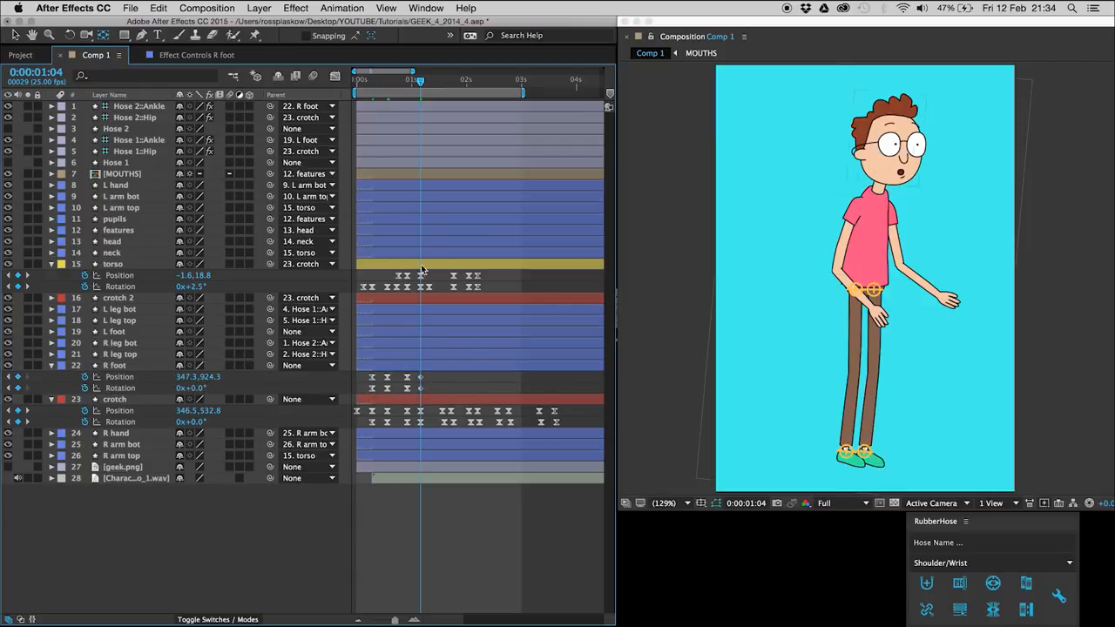
key("space")
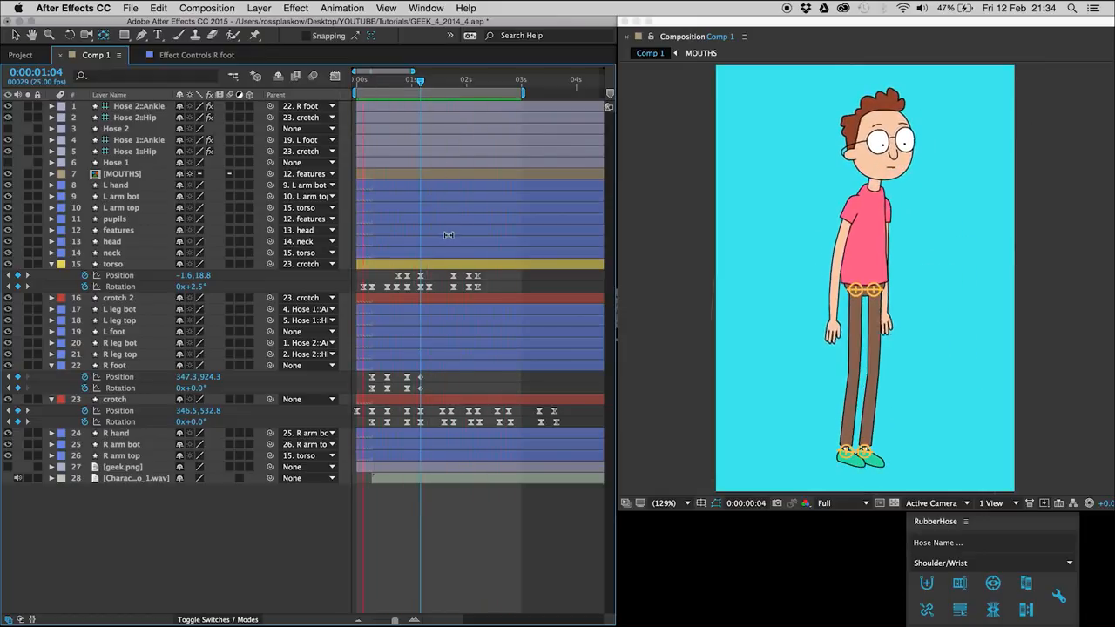
key("space")
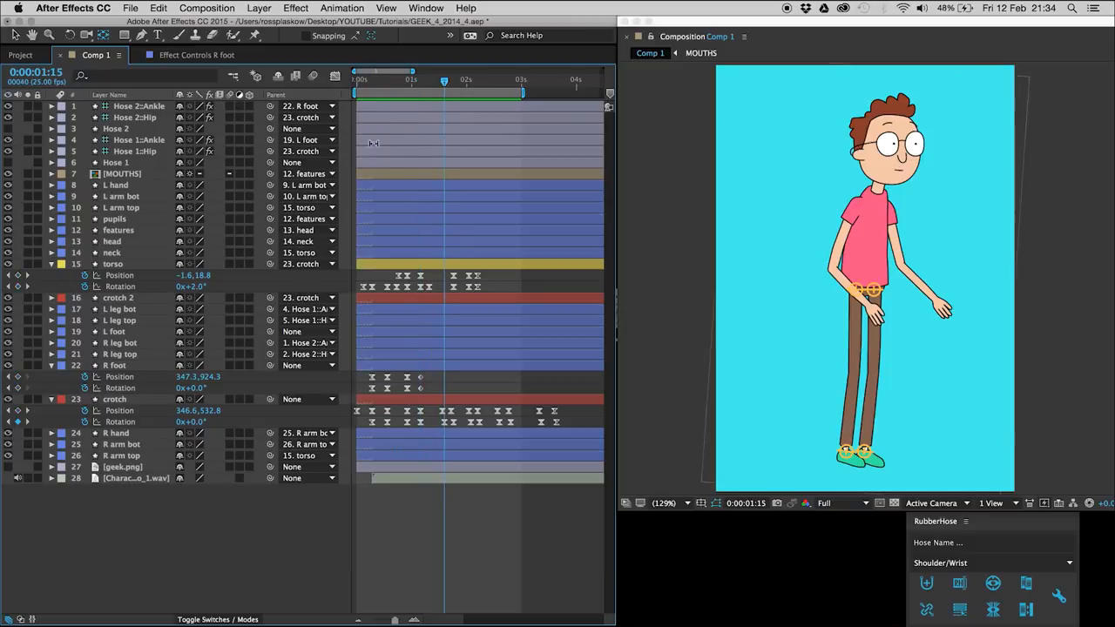
At frame 9, rotate the R foot to 40.5° so its toes point down as it lifts, and preview the motion.
mouse_move(374, 85)
left_mouse_down()
mouse_move(387, 86)
mouse_move(374, 85)
left_mouse_up()
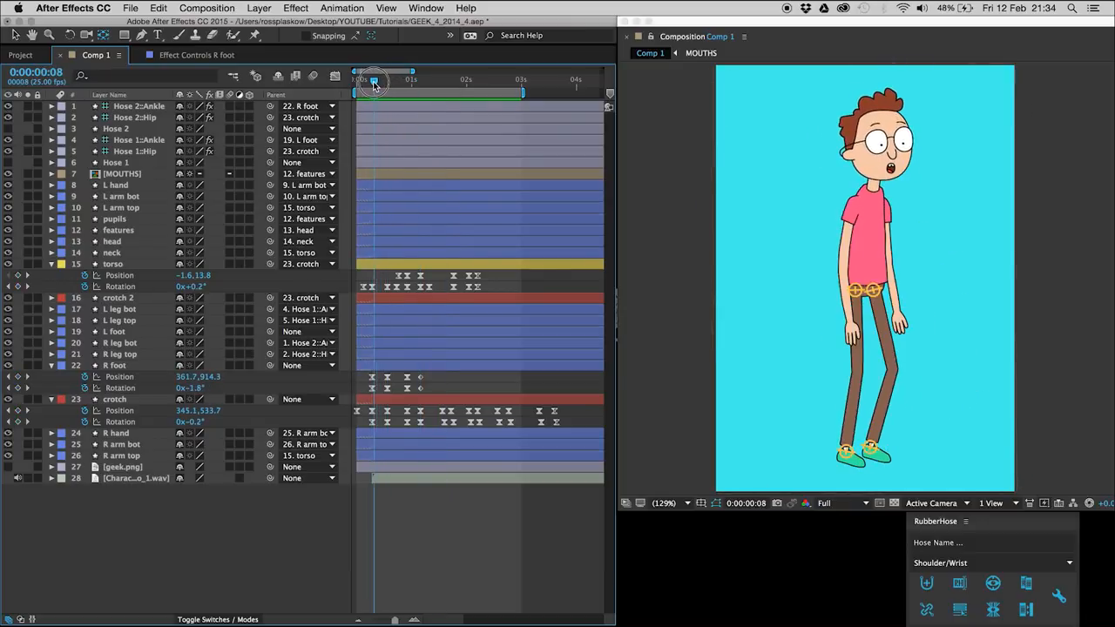
key("Page_Up")
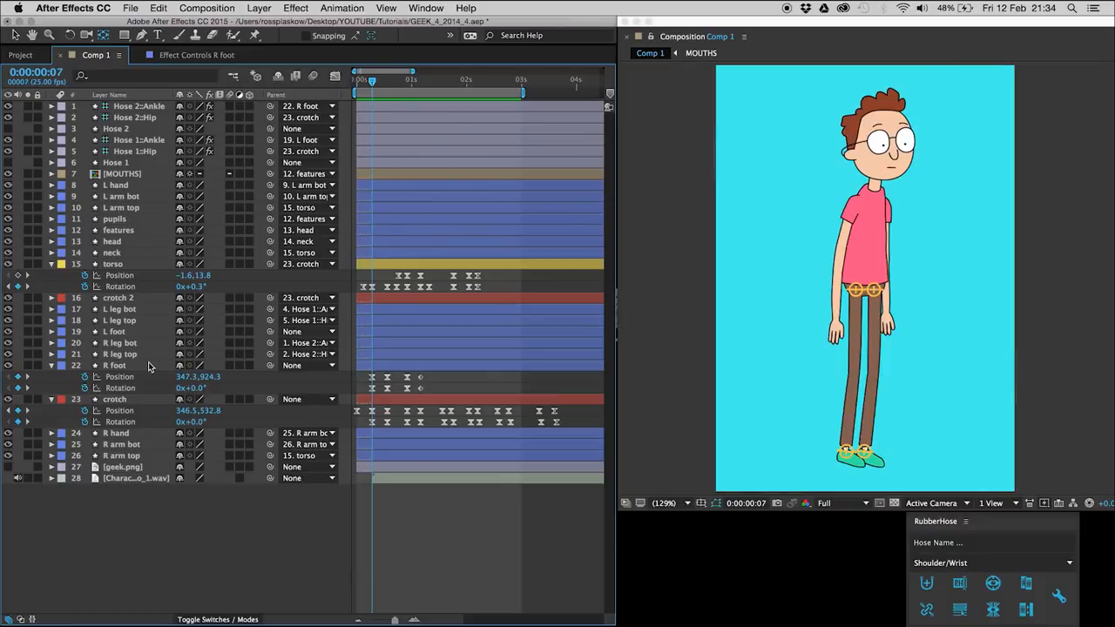
left_click(149, 366)
key("Page_Down")
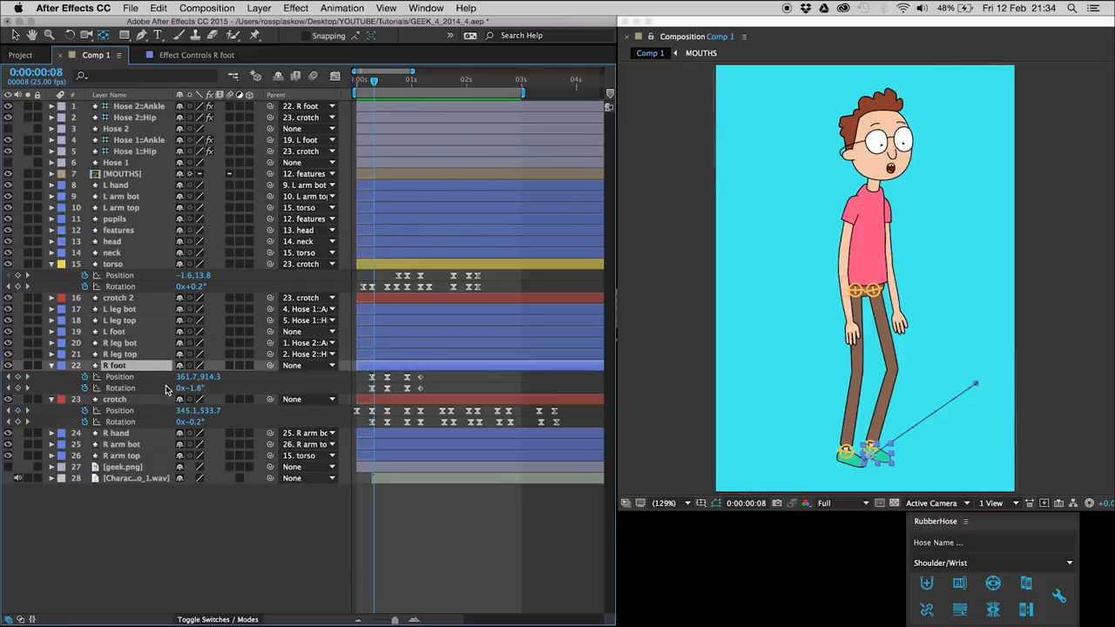
key("Page_Down")
mouse_move(196, 387)
left_mouse_down()
mouse_move(199, 348)
mouse_move(201, 366)
left_mouse_up()
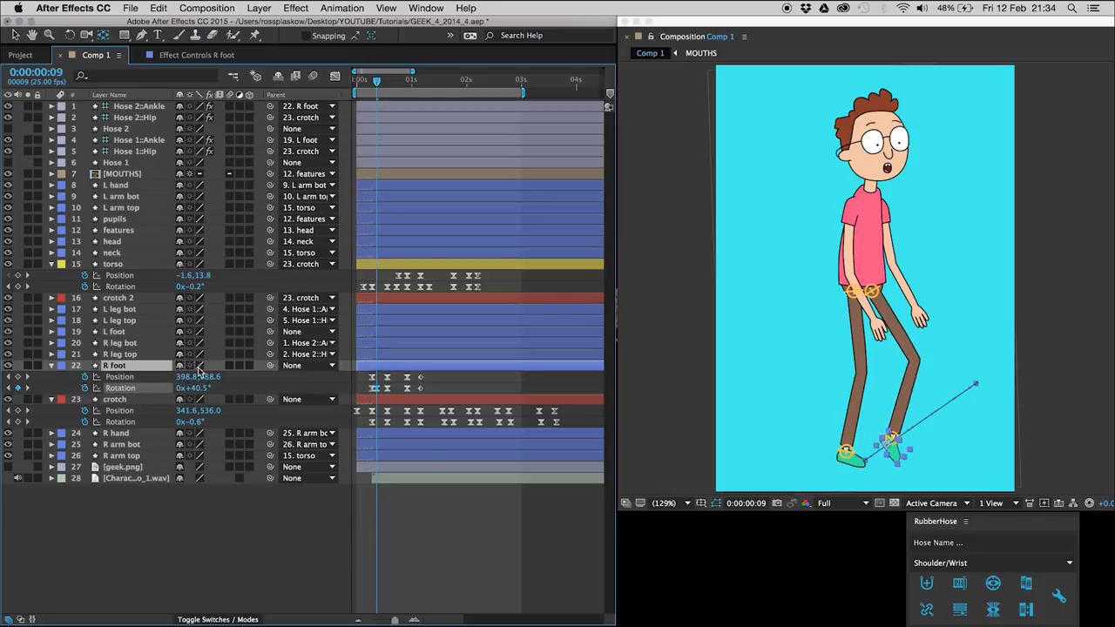
left_click(193, 562)
key("space")
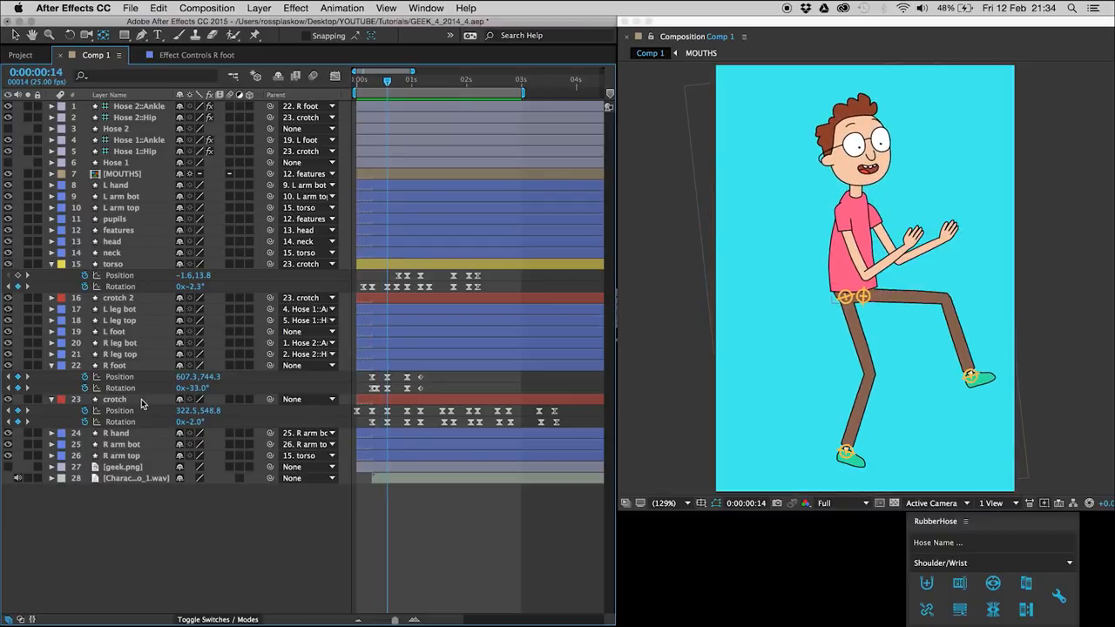
Add an R foot Rotation keyframe shortly after frame 14, and rotate the foot to -45° at frame 14.
left_click(18, 387)
key("Page_Up")
key("Page_Up")
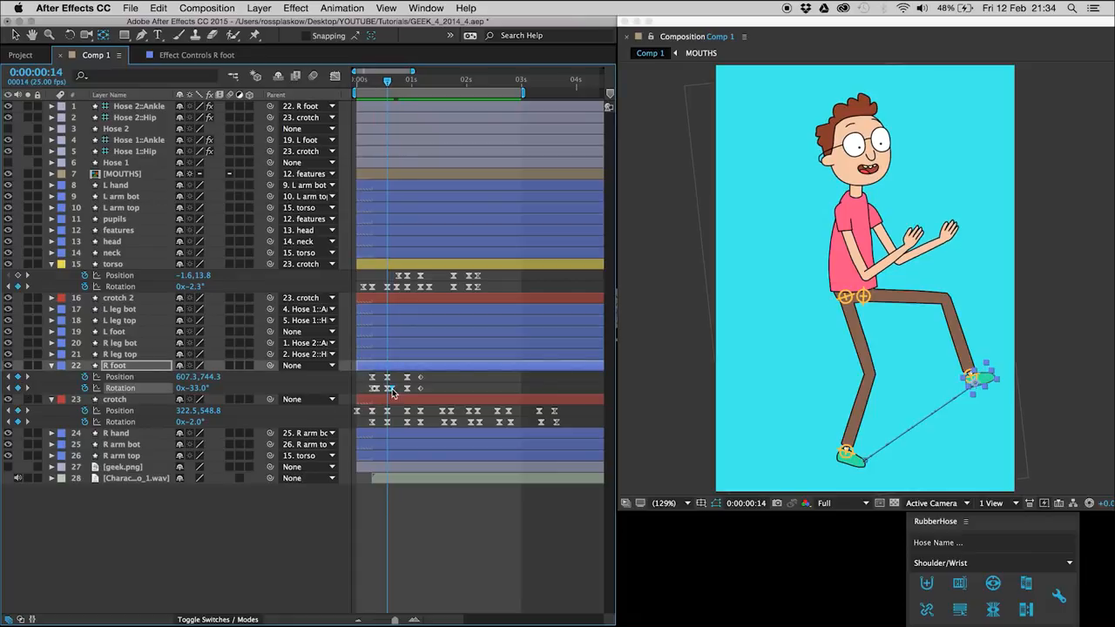
left_click_drag(191, 392, 188, 393)
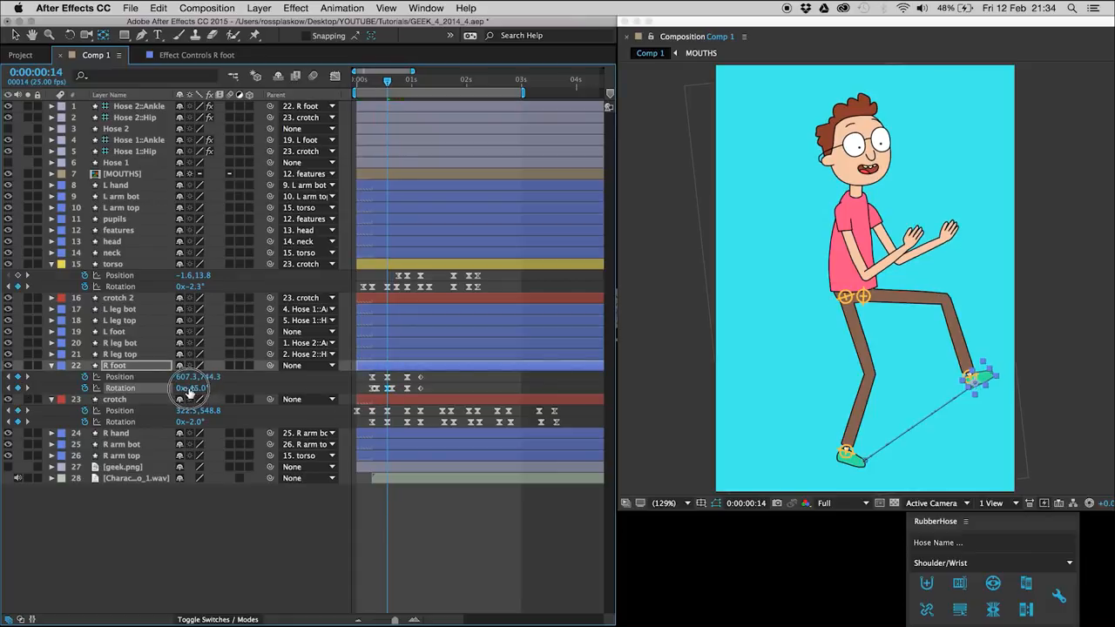
Shift the R foot's -45° Rotation keyframe to frame 15 together with the Rotation keyframe right after it.
key("Page_Down")
key("Page_Down")
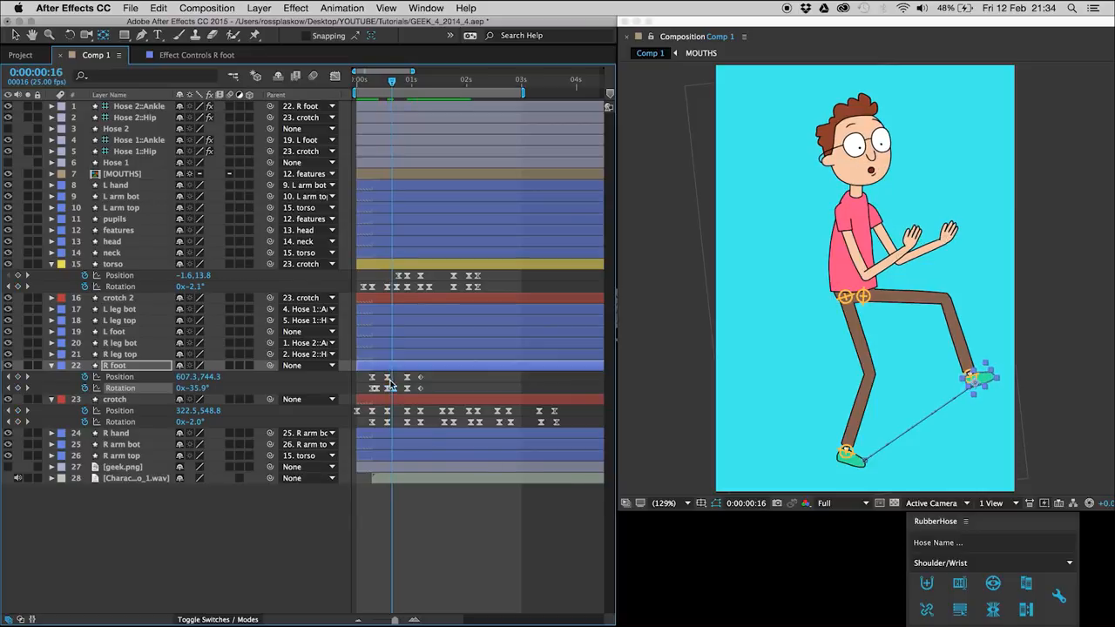
left_click_drag(381, 384, 398, 397)
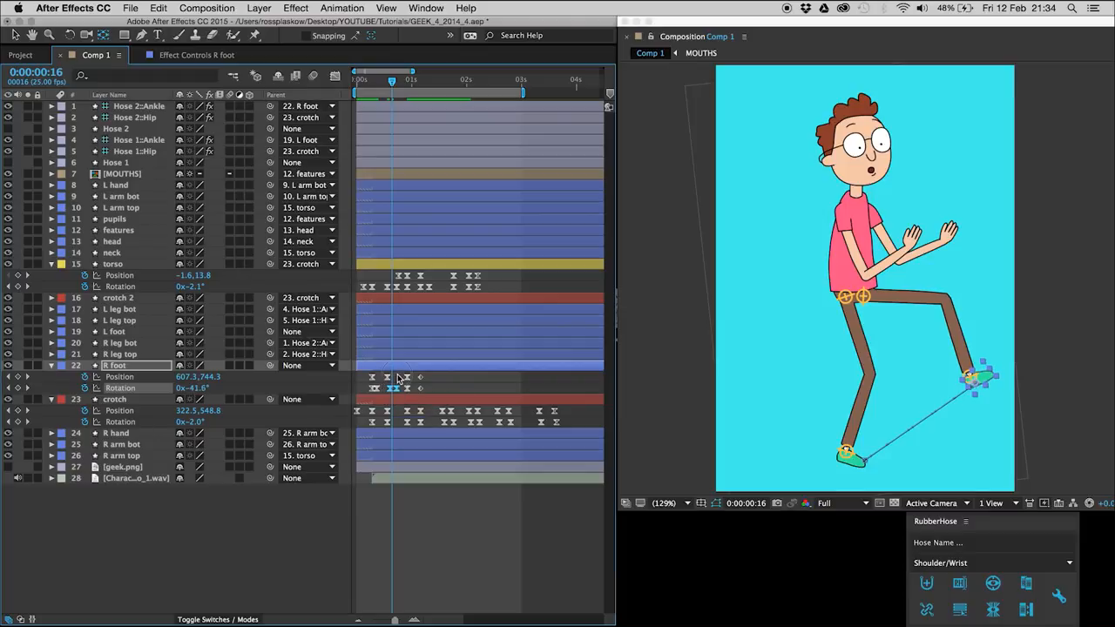
left_click(398, 381)
Shorten the work area to end shortly after the R foot lands, and preview the animation within it.
key("space")
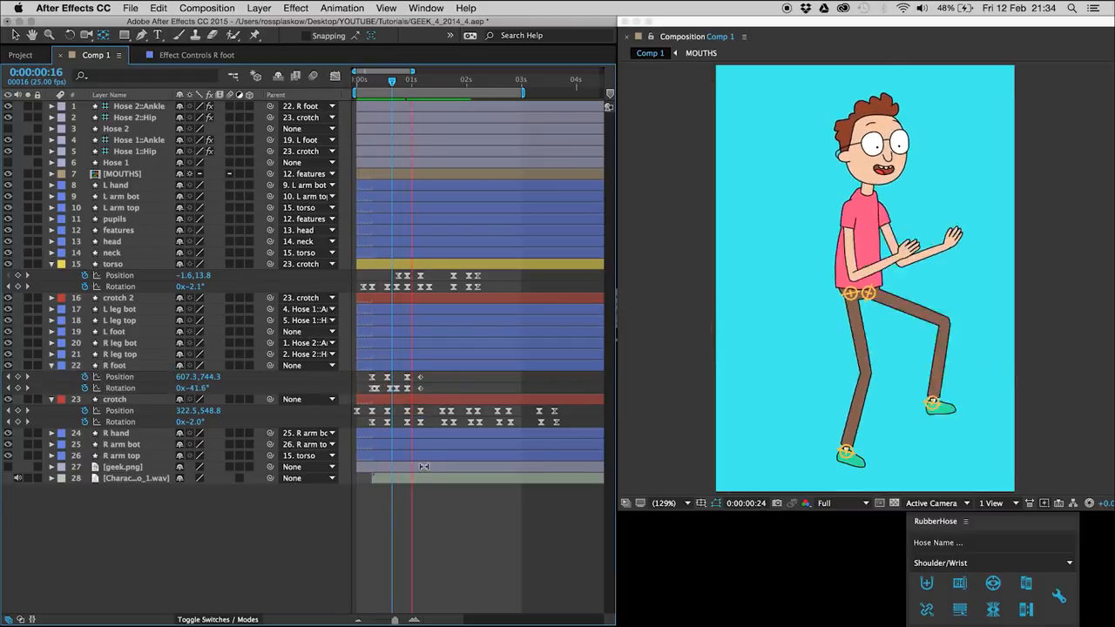
key("space")
left_click_drag(432, 82, 433, 82)
key("n")
key("space")
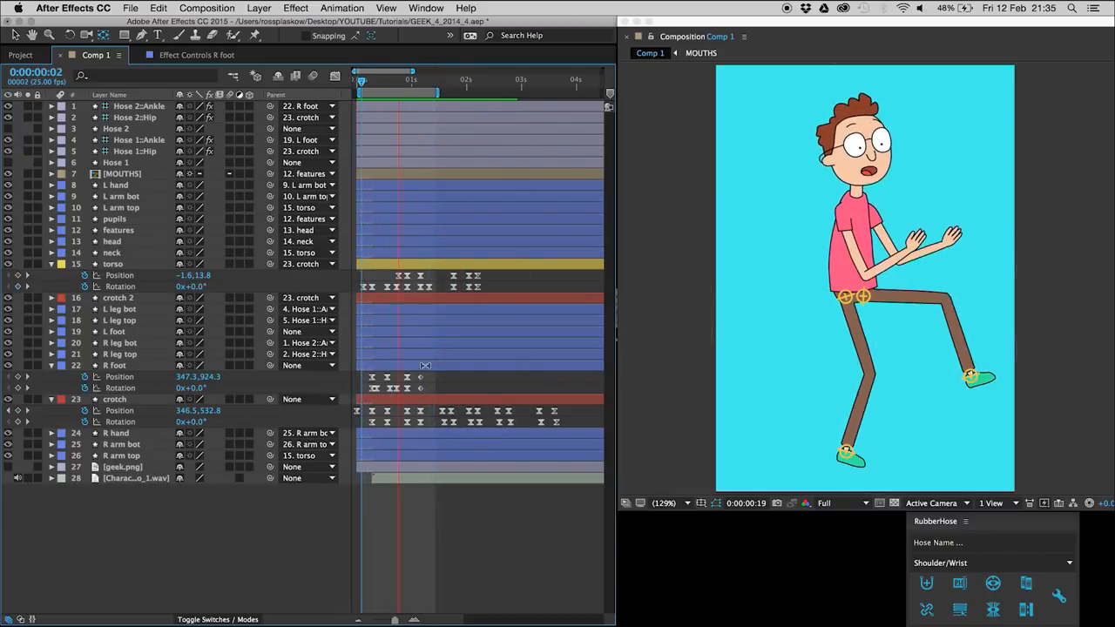
key("XF86AudioMute")
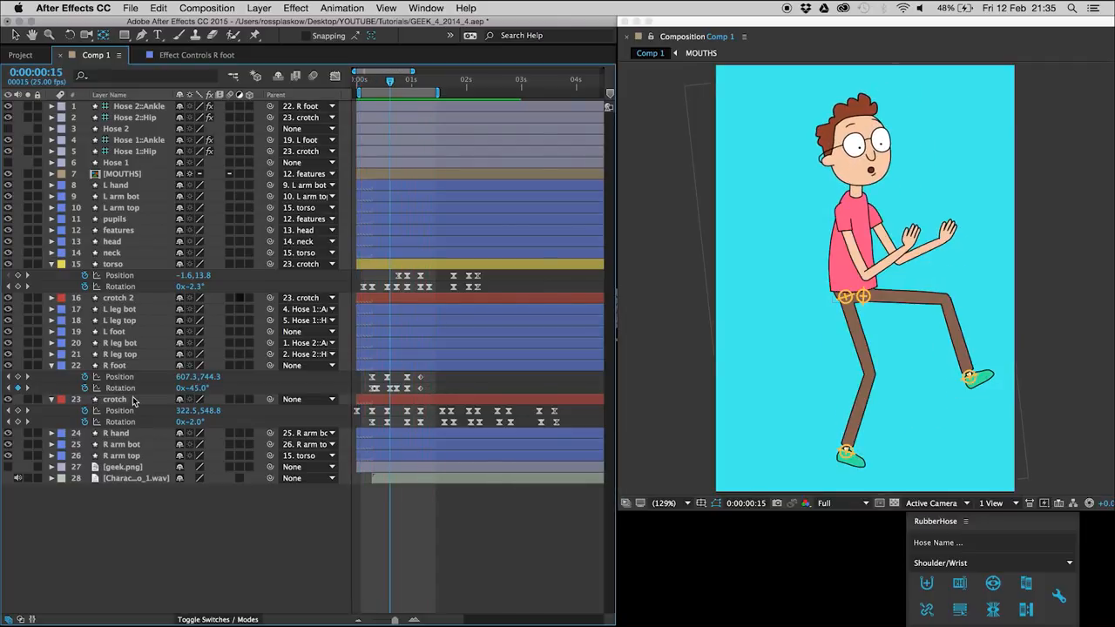
Add an R foot Position keyframe shortly after frame 14, and nudge the foot at frame 14 to Position 609.3, 744.3.
left_click(18, 377)
key("Page_Up")
key("Page_Up")
key("Page_Up")
key("Page_Up")
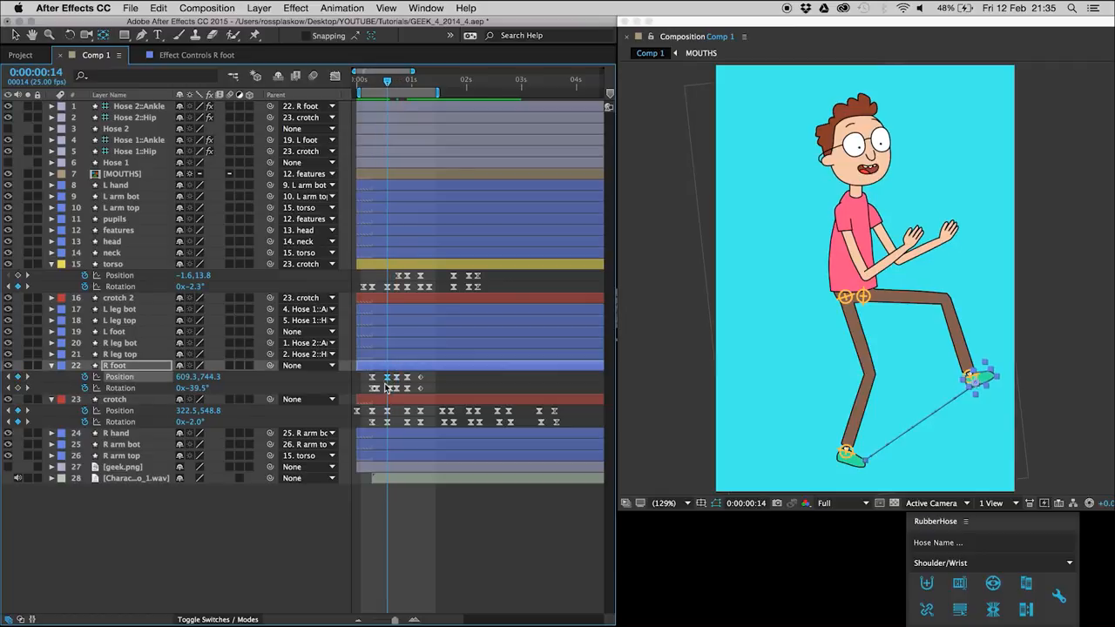
At frame 10, move the R foot down and forward to Position 490.8, 884.4.
key("Page_Up")
key("Page_Up")
key("Page_Up")
key("Page_Up")
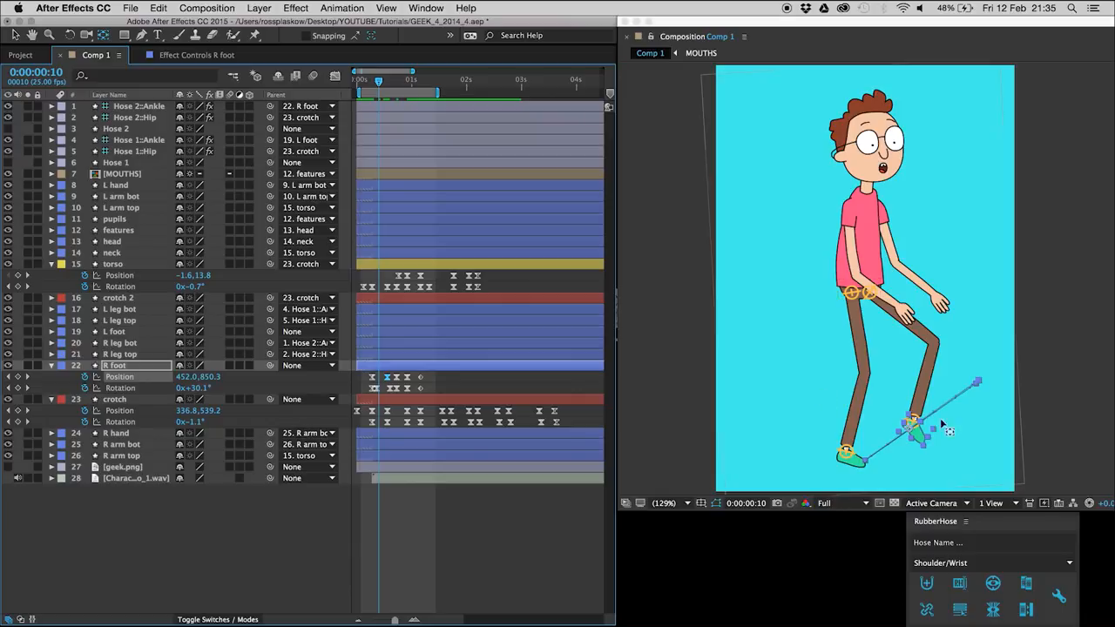
key("v")
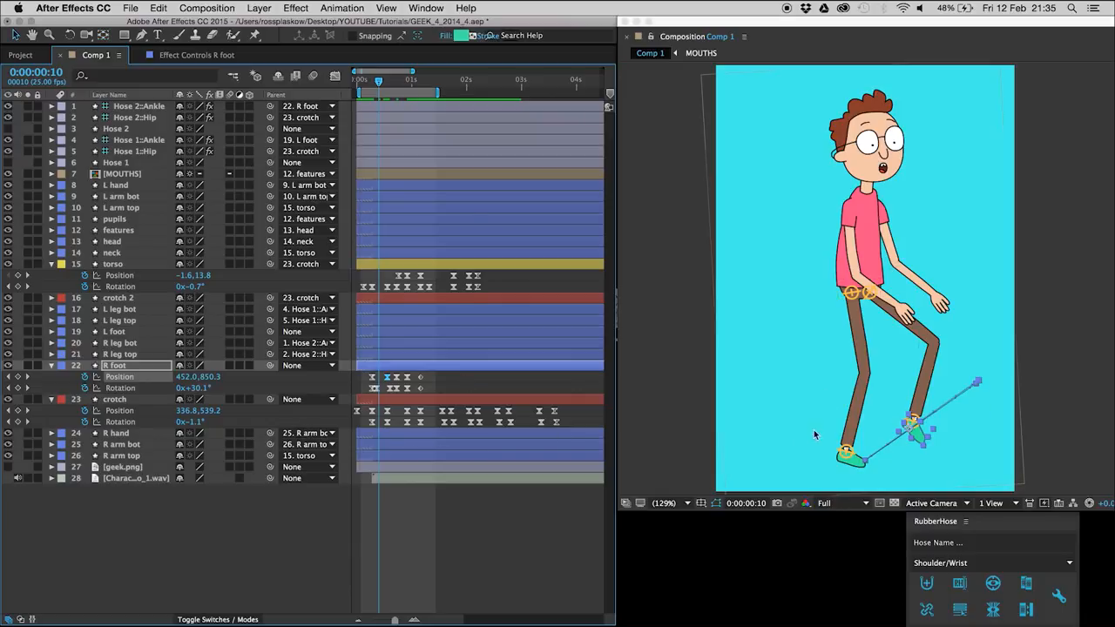
mouse_move(912, 433)
left_mouse_down()
mouse_move(935, 456)
mouse_move(928, 446)
left_mouse_up()
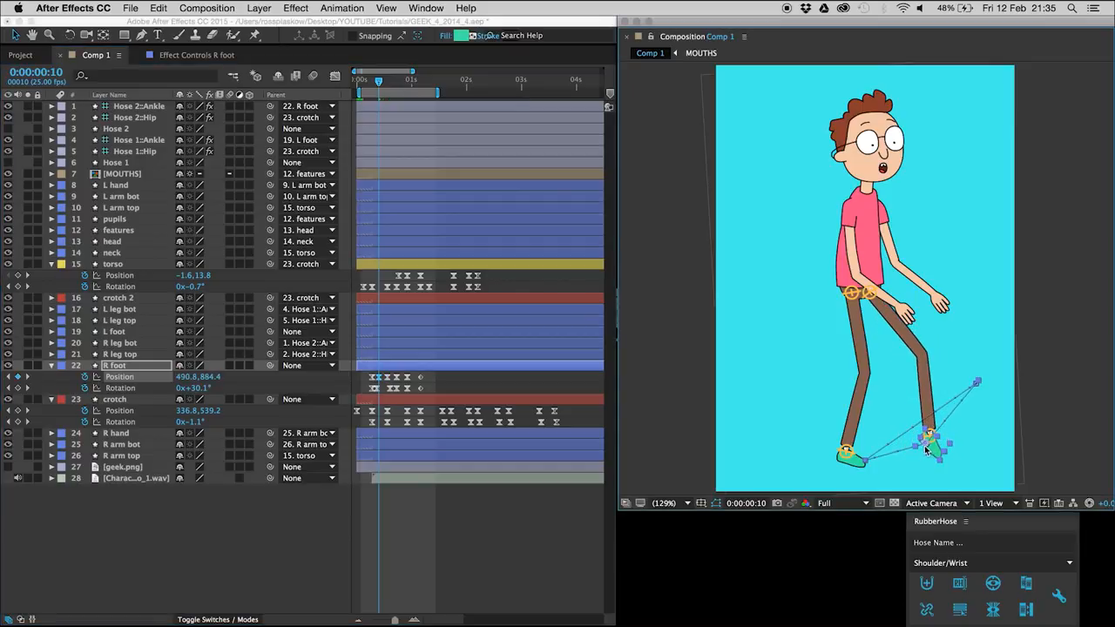
Curve the R foot's motion path through its frame 10 keyframe with the Pen tool, and preview the movement.
key("g")
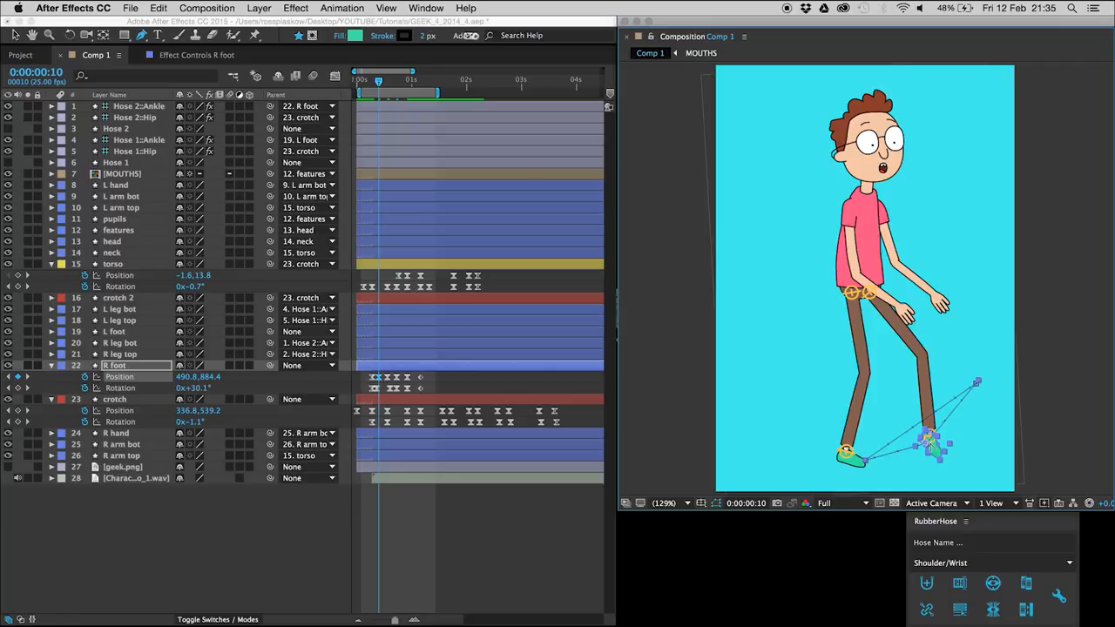
left_click_drag(955, 422, 956, 424)
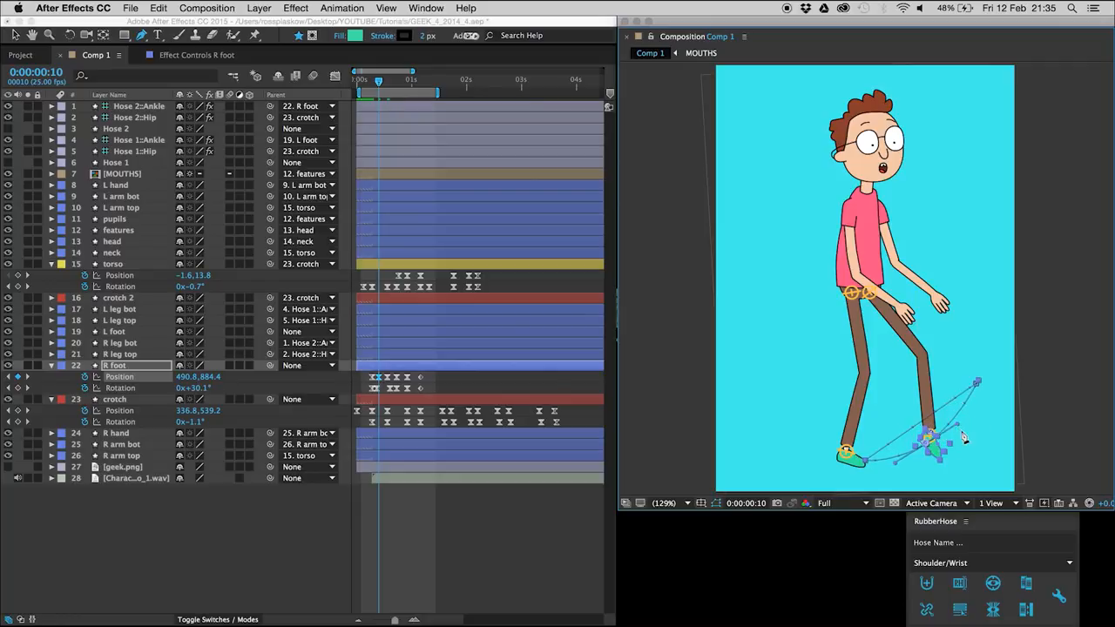
left_click(406, 522)
key("space")
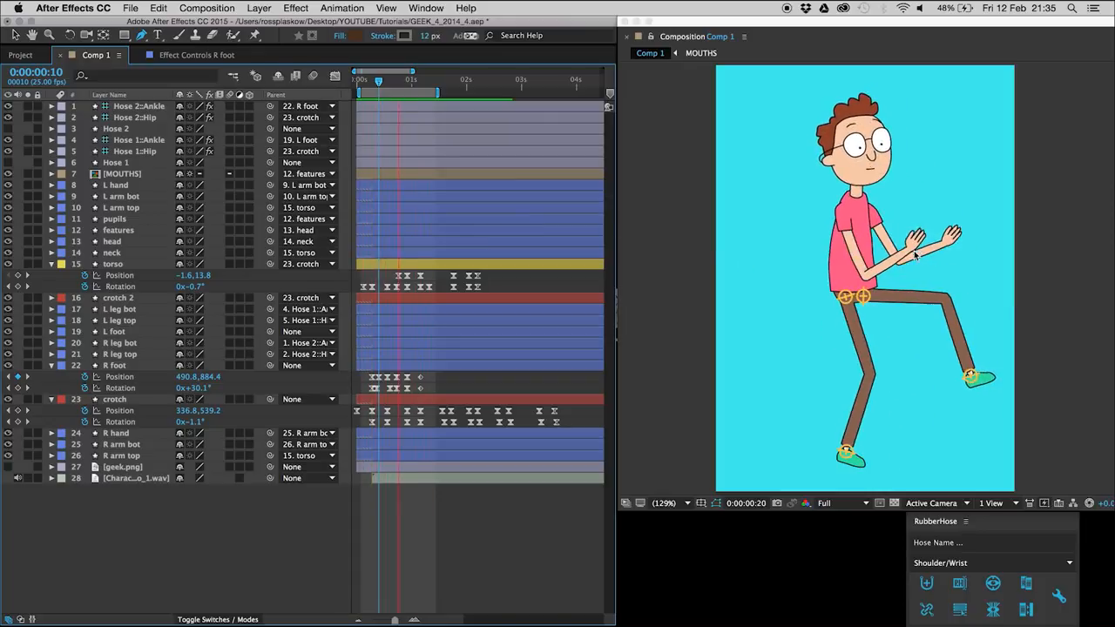
key("space")
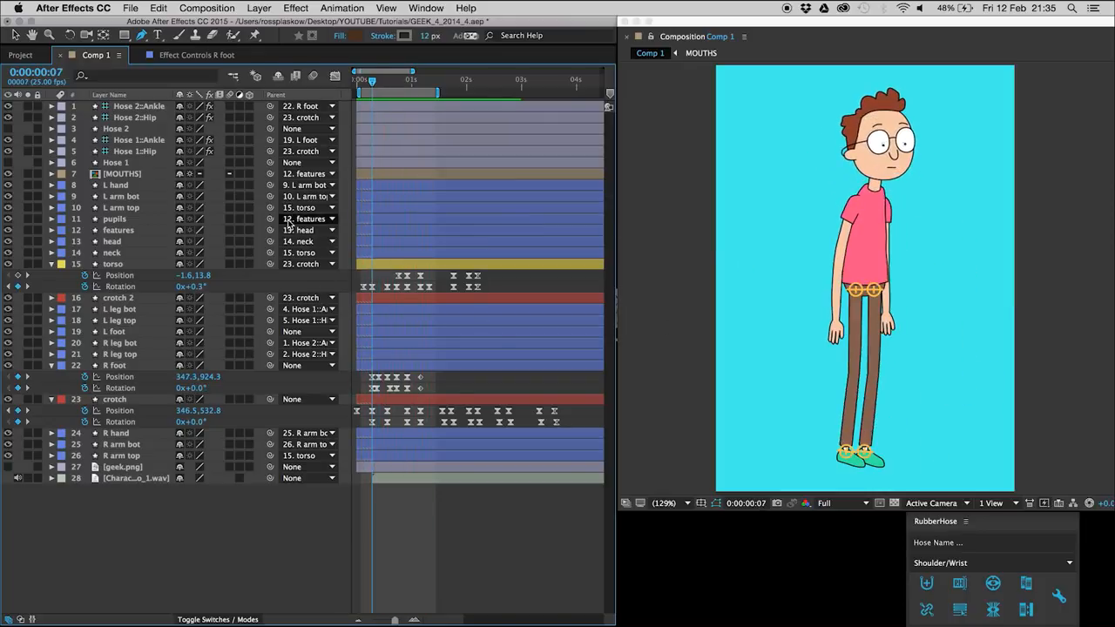
Reveal the Rotation keyframes of the L arm bot and R arm bot layers.
left_click(123, 197)
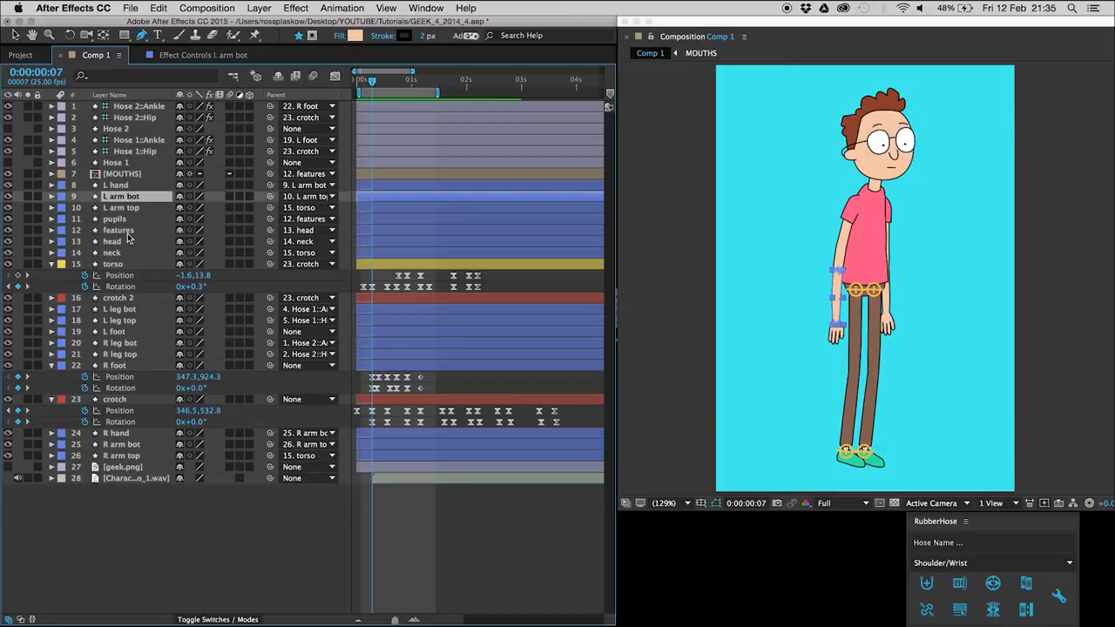
left_click(122, 446, "super")
key("r")
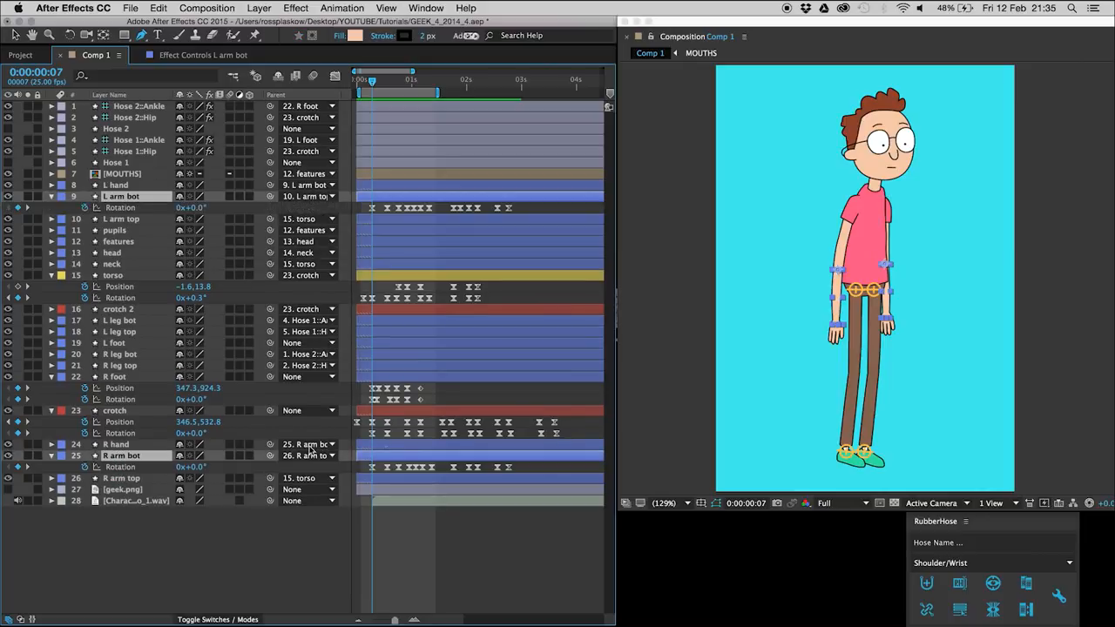
Examine the lower arms' Rotation keyframes while the leg is raised, stepping through L arm bot's keyframes to frame 23.
key("space")
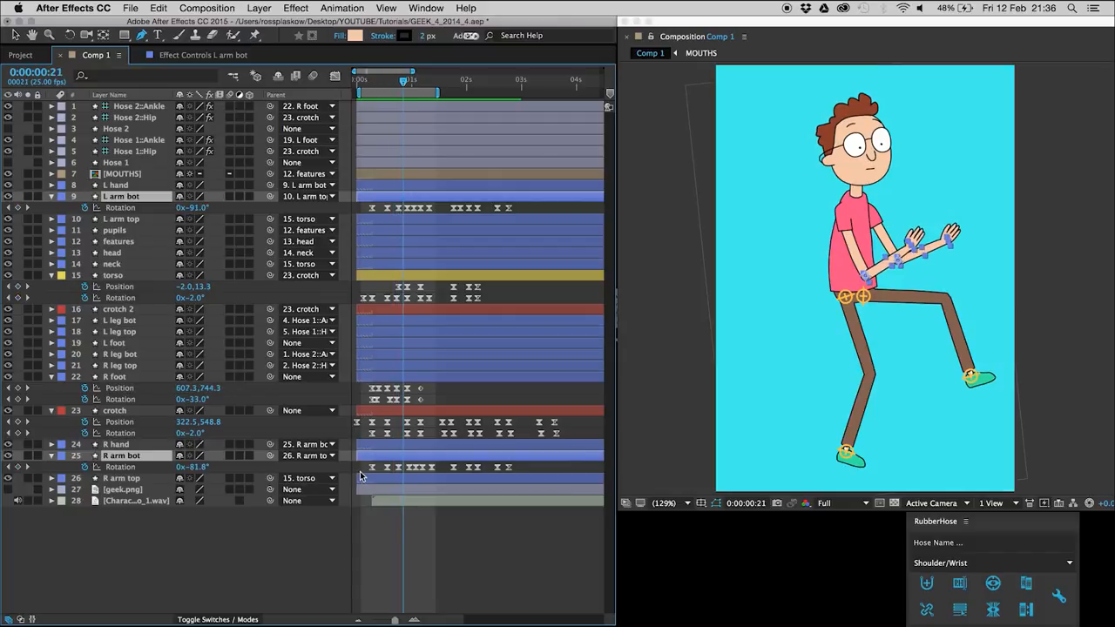
left_click(398, 208)
key("Page_Down")
key("Page_Down")
key("Page_Down")
key("Page_Down")
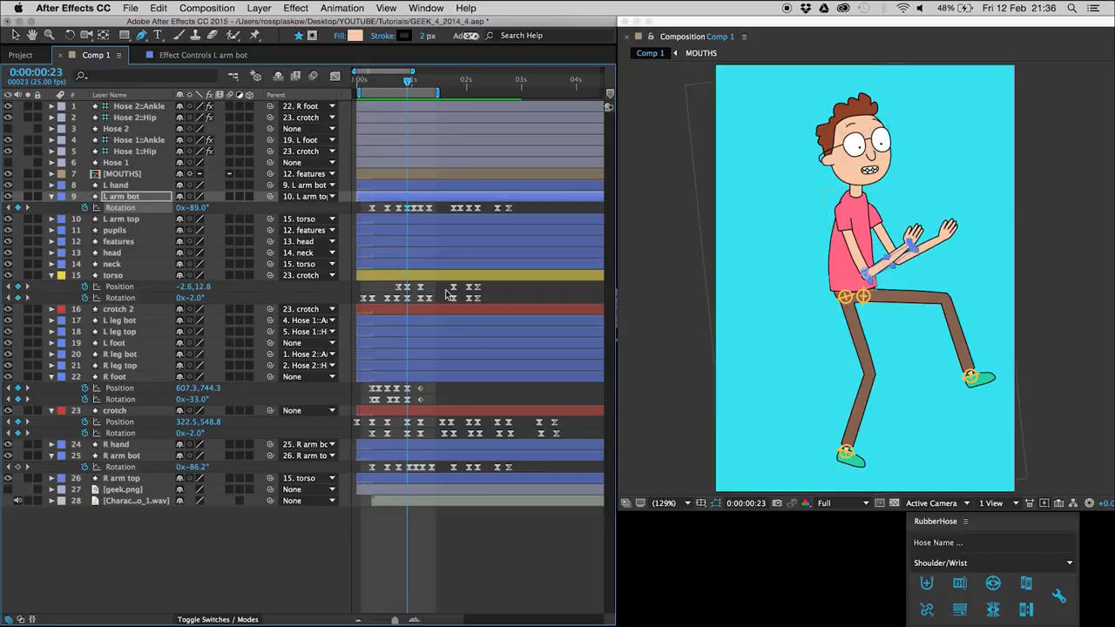
Copy R arm bot's frame 19 Rotation keyframe of -79.0° to frame 24 so the arm holds, and preview the animation.
left_click(398, 468)
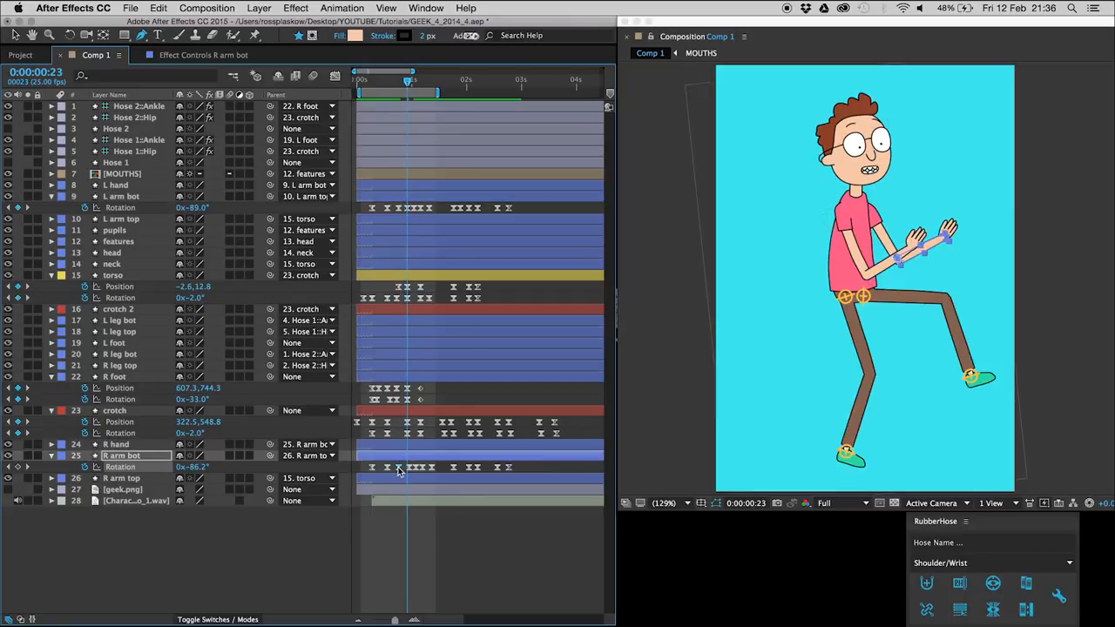
key("Page_Down")
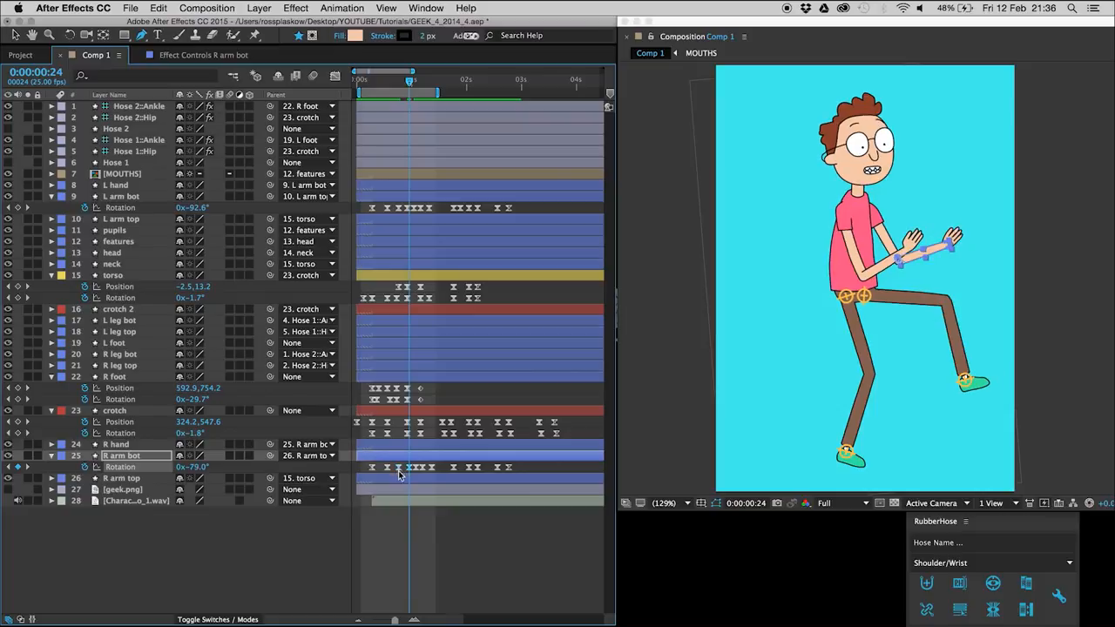
key("Page_Up")
key("Page_Up")
key("Page_Up")
key("Page_Up")
key("Page_Up")
key("Page_Up")
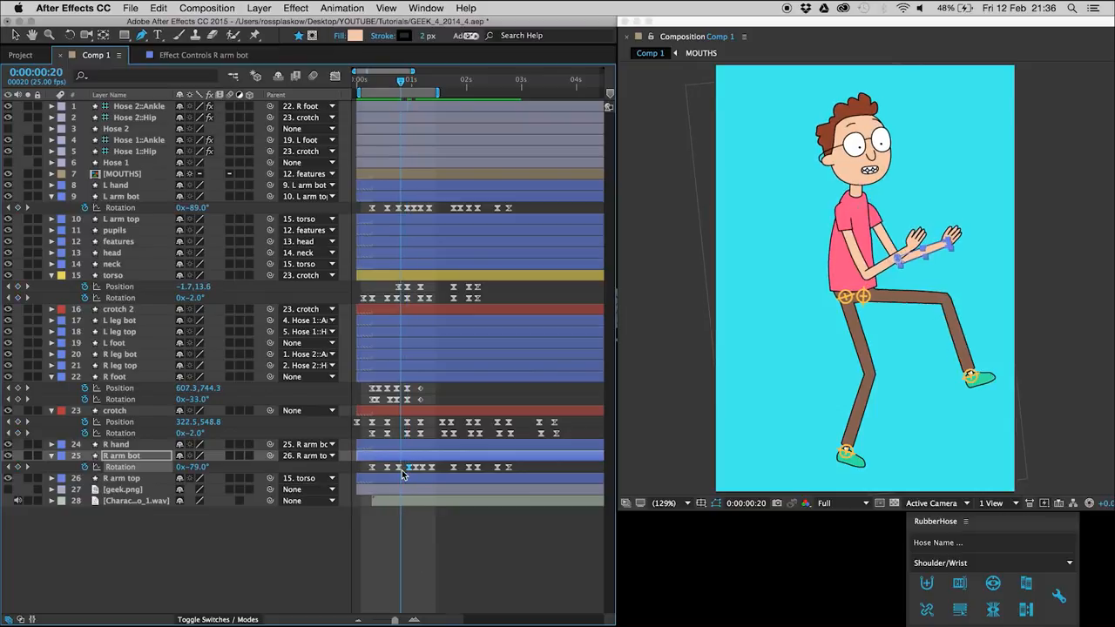
key("Page_Down")
key("Page_Down")
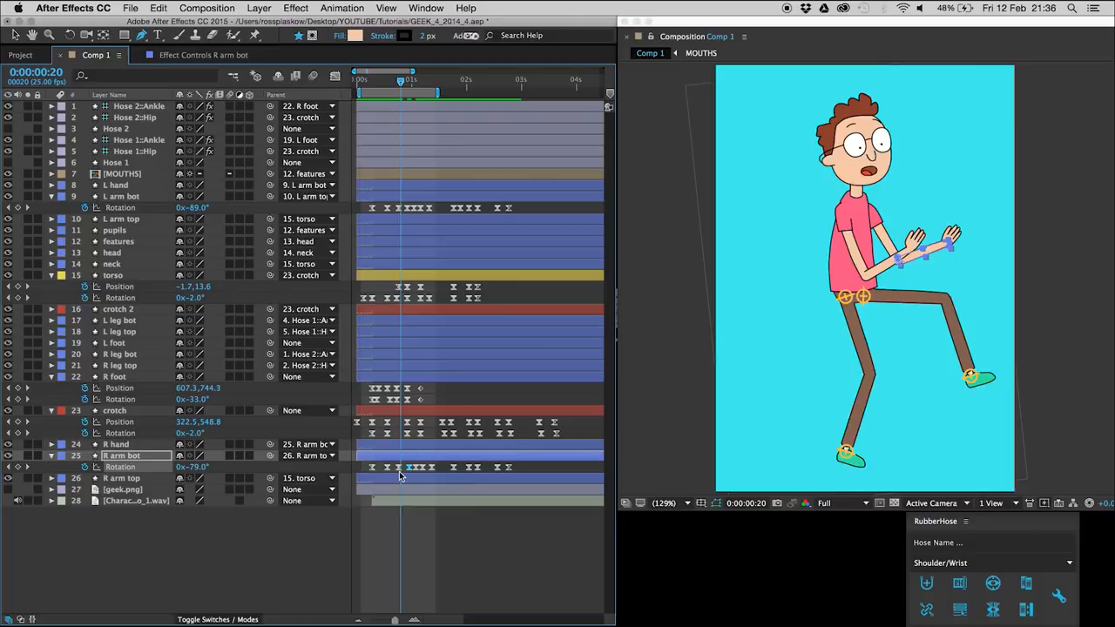
key("Page_Up")
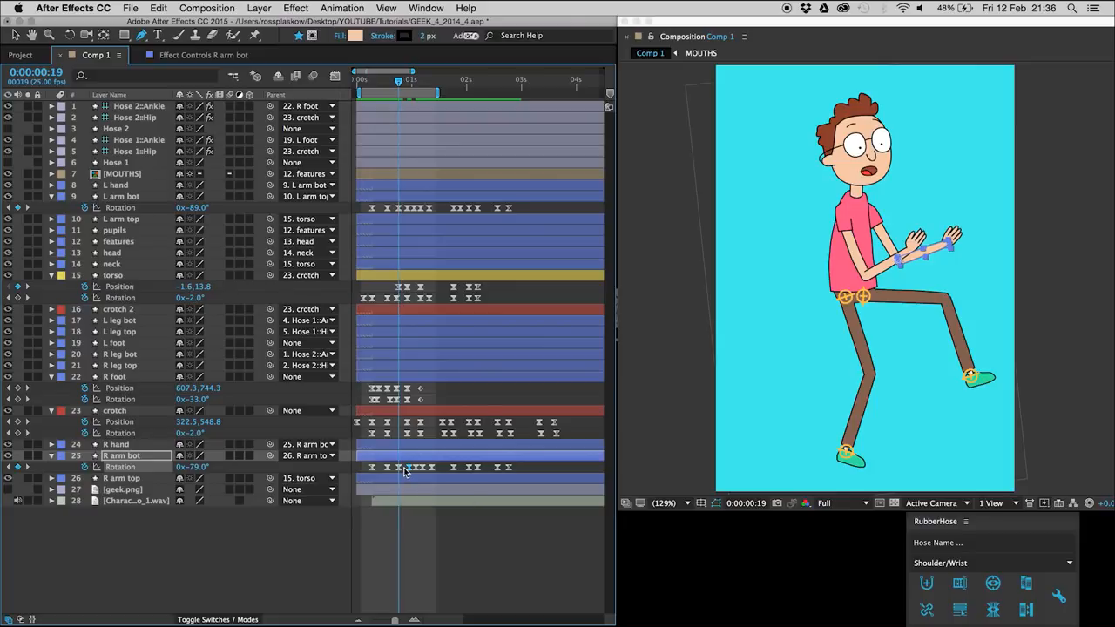
left_click(404, 472)
key("space")
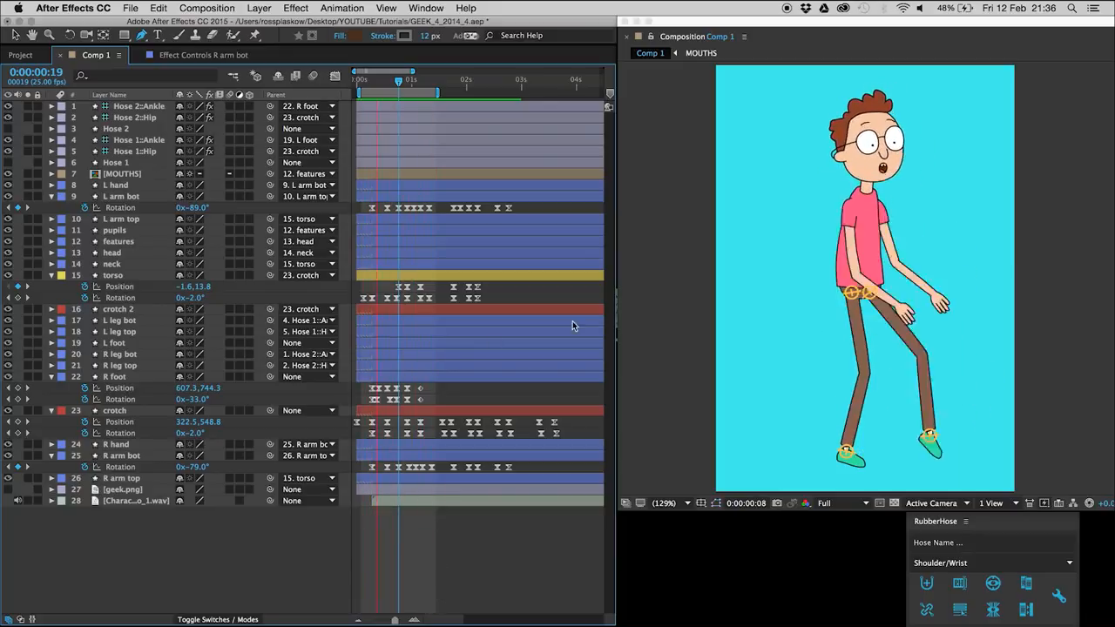
Shift R arm bot's Rotation keyframes from frame 24 onward one frame earlier, and preview the arms.
left_click(410, 468)
left_click_drag(405, 468, 440, 477)
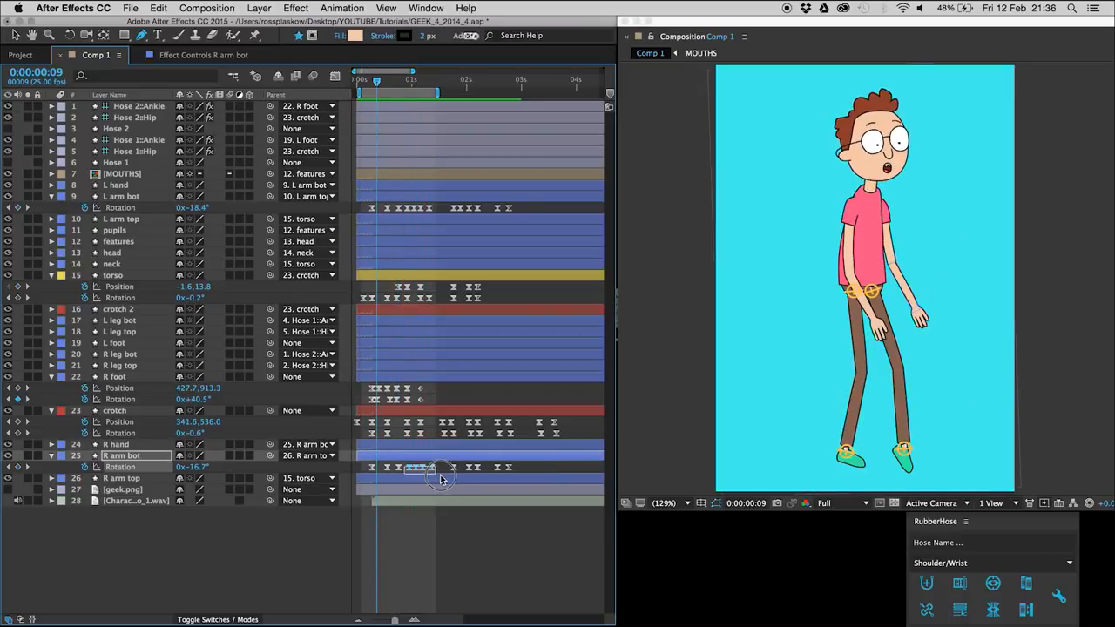
left_click(402, 560)
key("space")
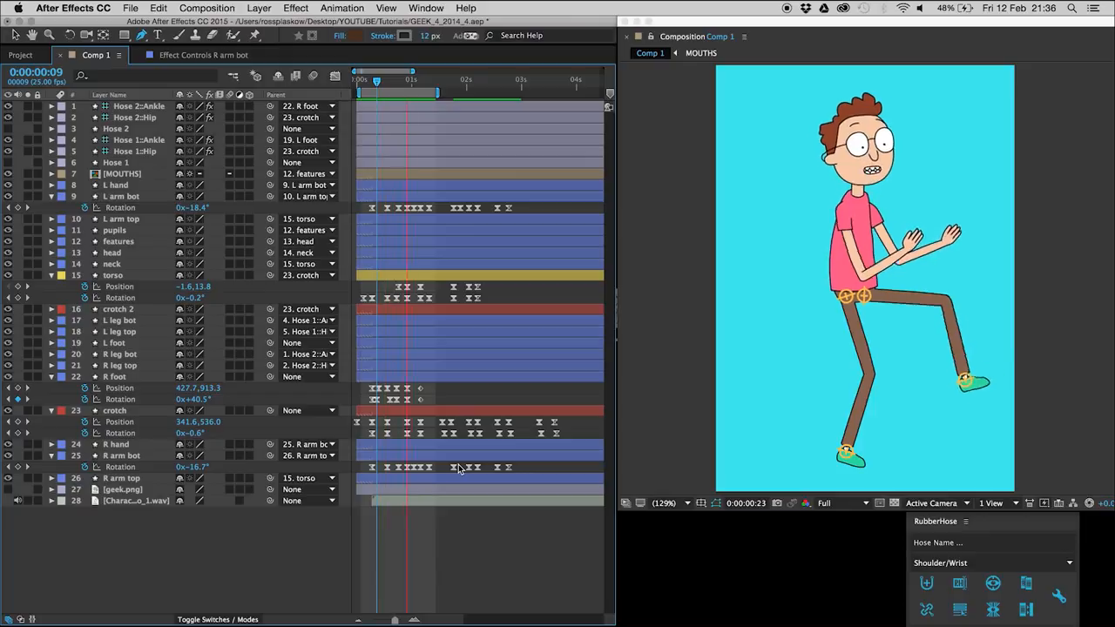
key("space")
Shift the R foot's Position and Rotation keyframes from frame 14 onward one frame later.
left_click(114, 377)
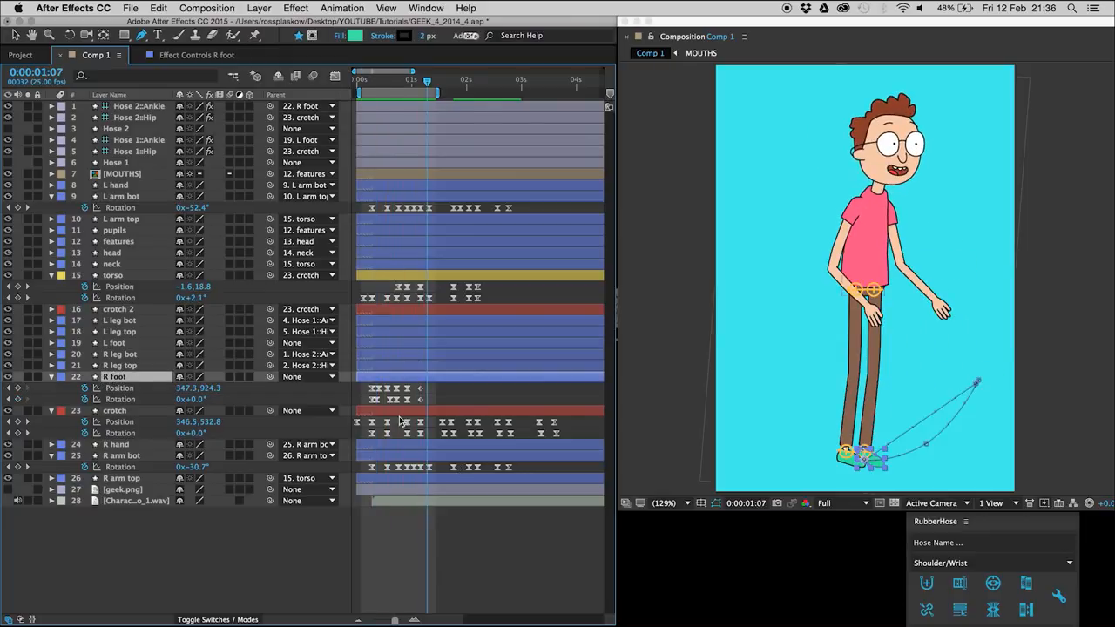
left_click_drag(380, 83, 389, 84)
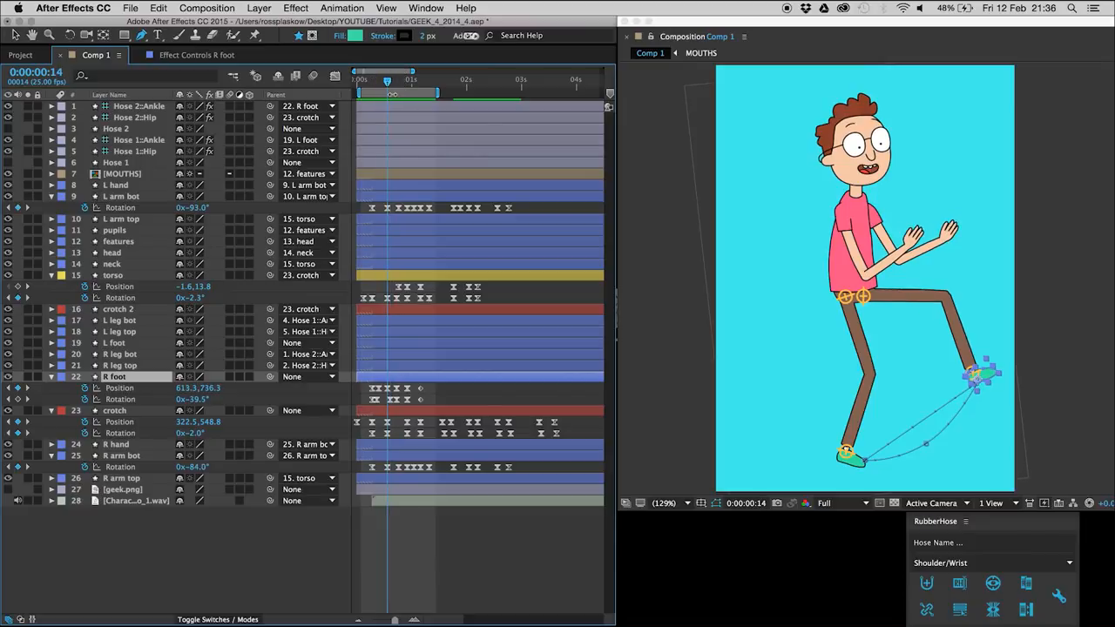
left_click_drag(433, 390, 383, 408)
key("alt+Right")
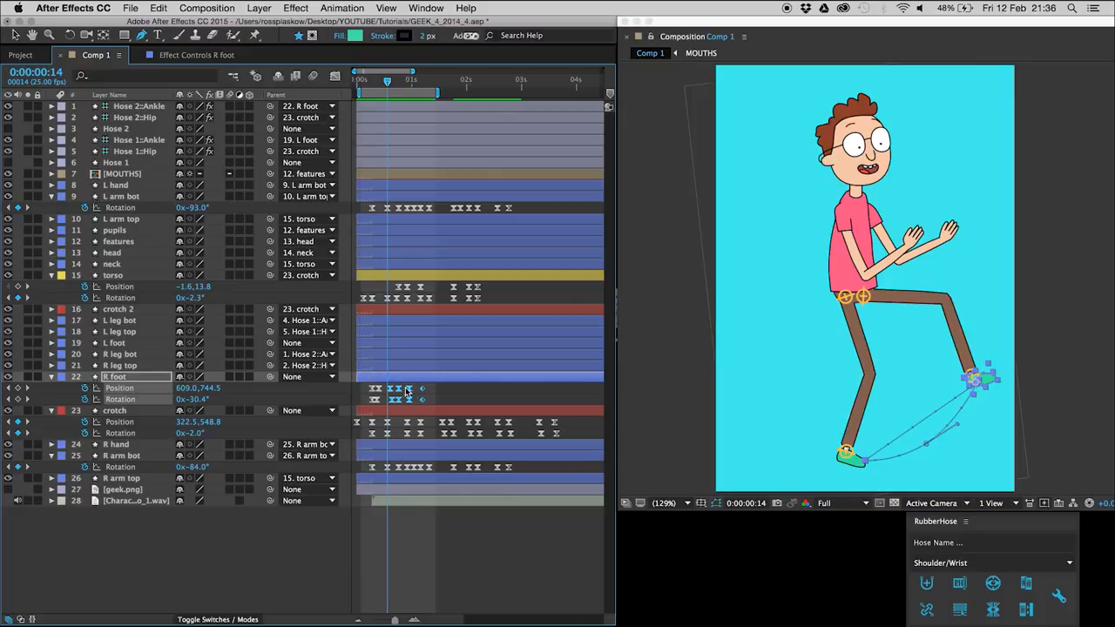
Shift the R foot's Position and Rotation keyframes from frame 19 onward one more frame later, and preview the leg movement.
key("Page_Down")
key("Page_Down")
key("Page_Down")
key("Page_Down")
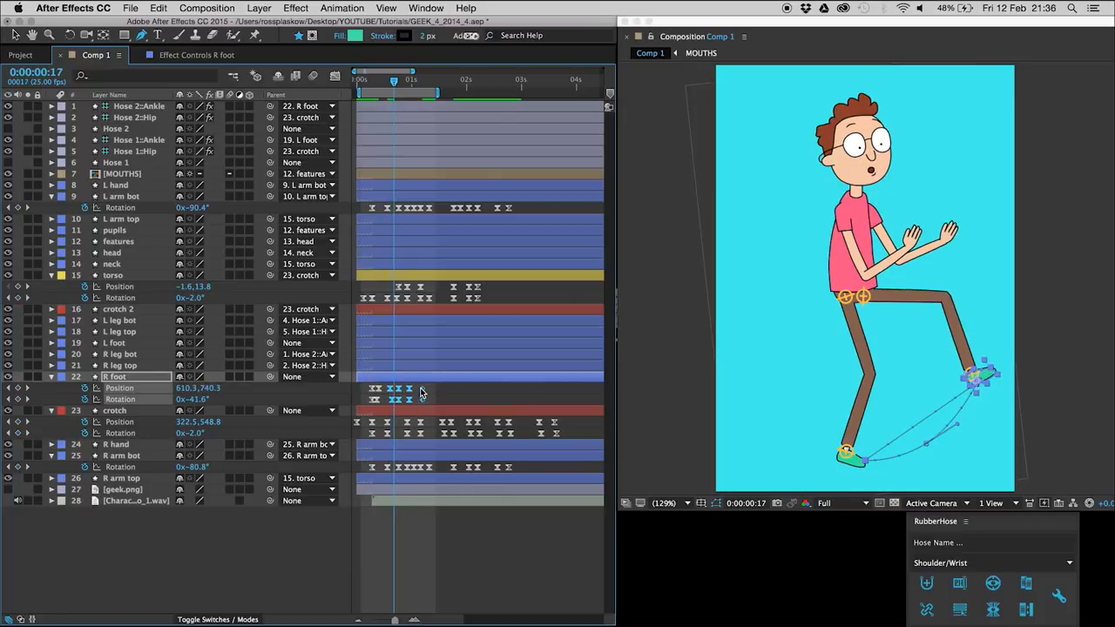
key("Page_Down")
left_click_drag(430, 388, 396, 410)
key("alt+Right")
left_click(366, 587)
key("space")
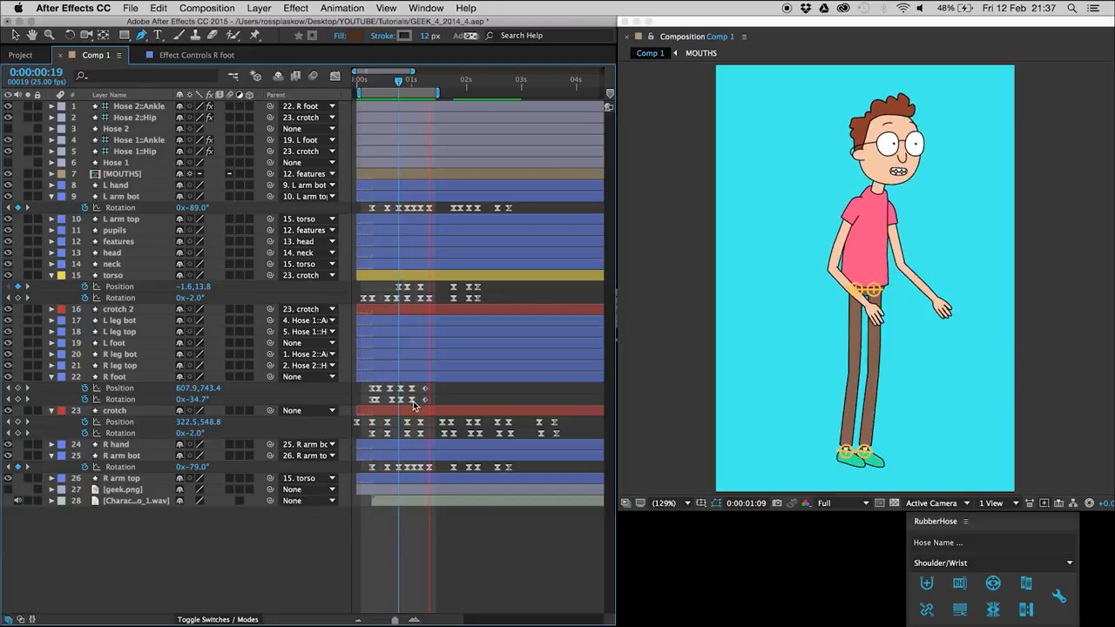
key("space")
Shift only the R foot's final Position and Rotation keyframes one frame later, and preview the landing.
left_click_drag(438, 383, 419, 406)
left_click_drag(426, 400, 429, 400)
key("space")
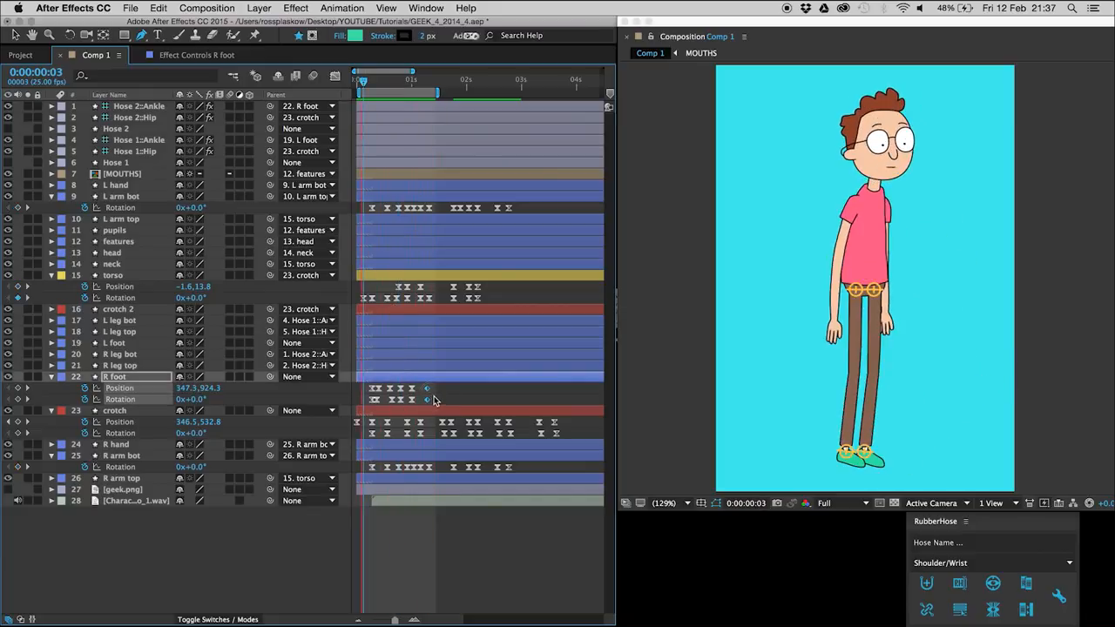
left_click(435, 399)
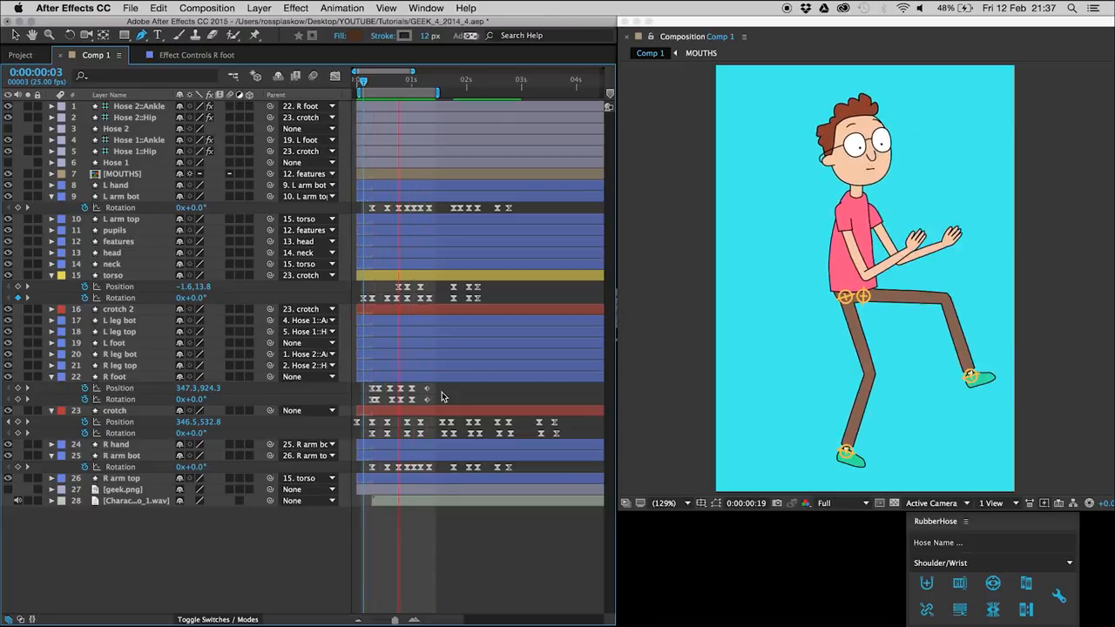
Move the R foot's last two pairs of Position and Rotation keyframes earlier to frames 22 and 29, checking the landing frame by frame.
mouse_move(391, 84)
left_mouse_down()
mouse_move(427, 92)
mouse_move(405, 94)
left_mouse_up()
left_click_drag(438, 388, 410, 407)
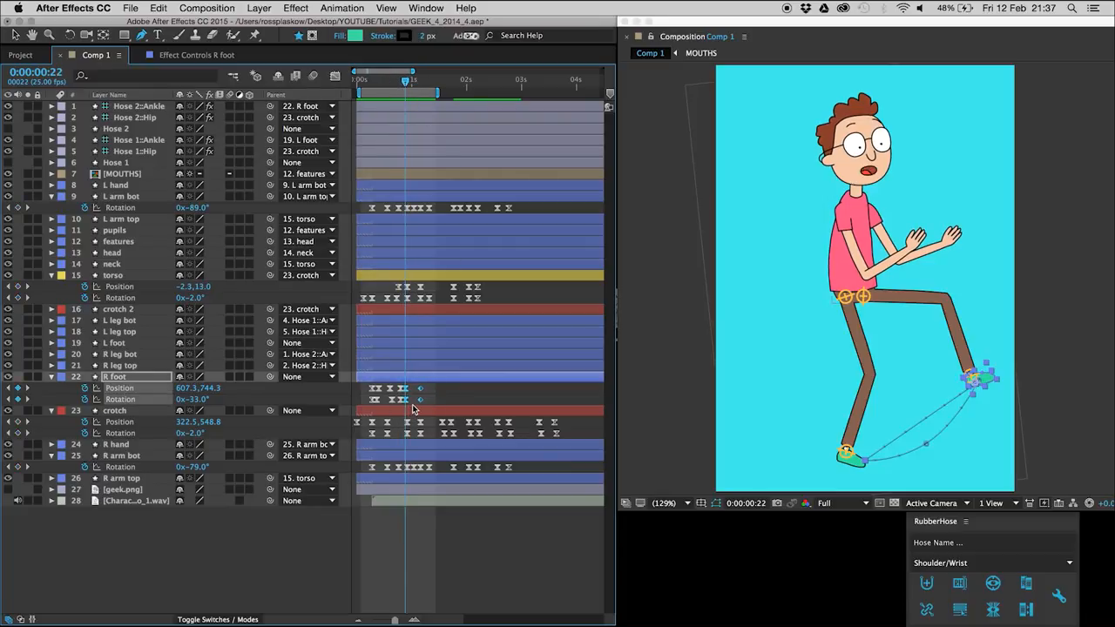
key("Page_Down")
key("Page_Down")
key("Page_Down")
key("Page_Down")
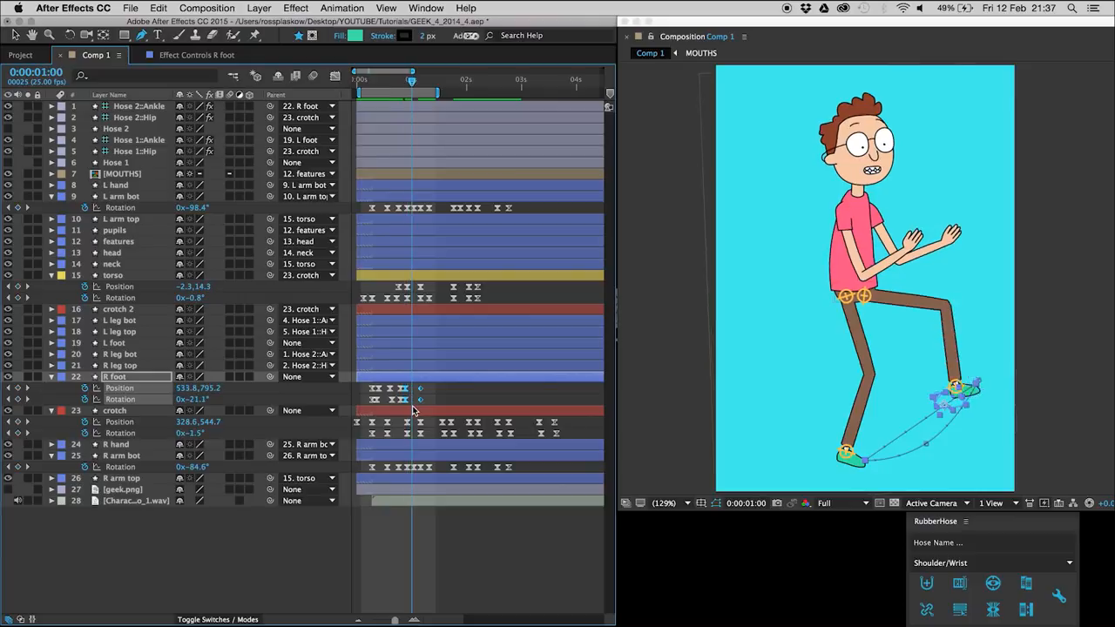
key("Page_Down")
key("Page_Down")
key("Page_Down")
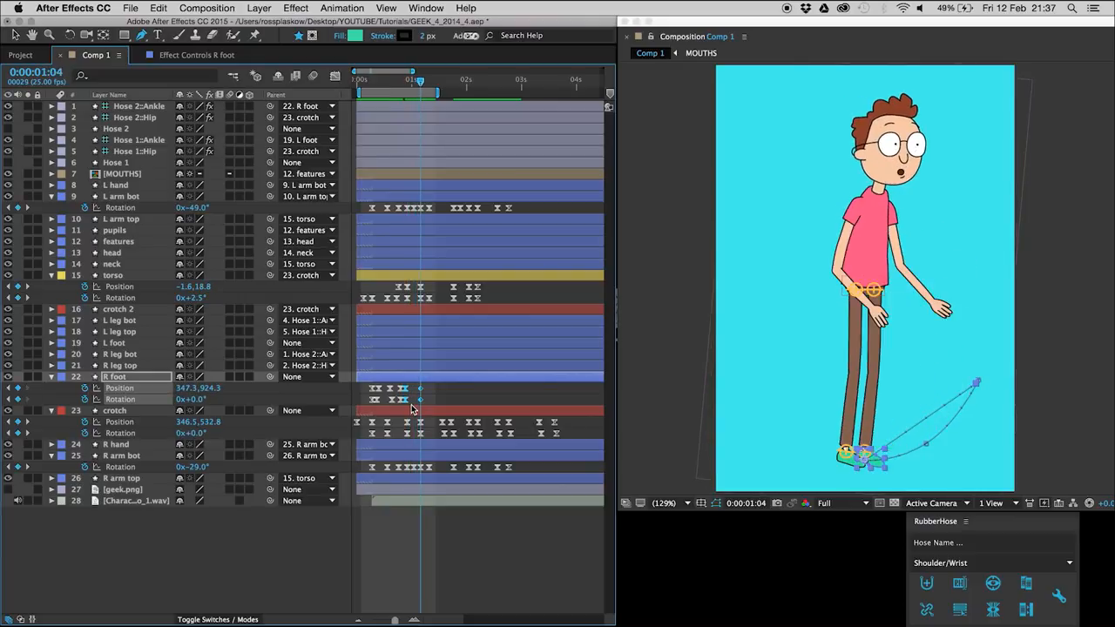
At 0:00:01:01, move the R foot back horizontally to Position 410.7, 825.0.
key("Page_Up")
key("Page_Up")
key("Page_Up")
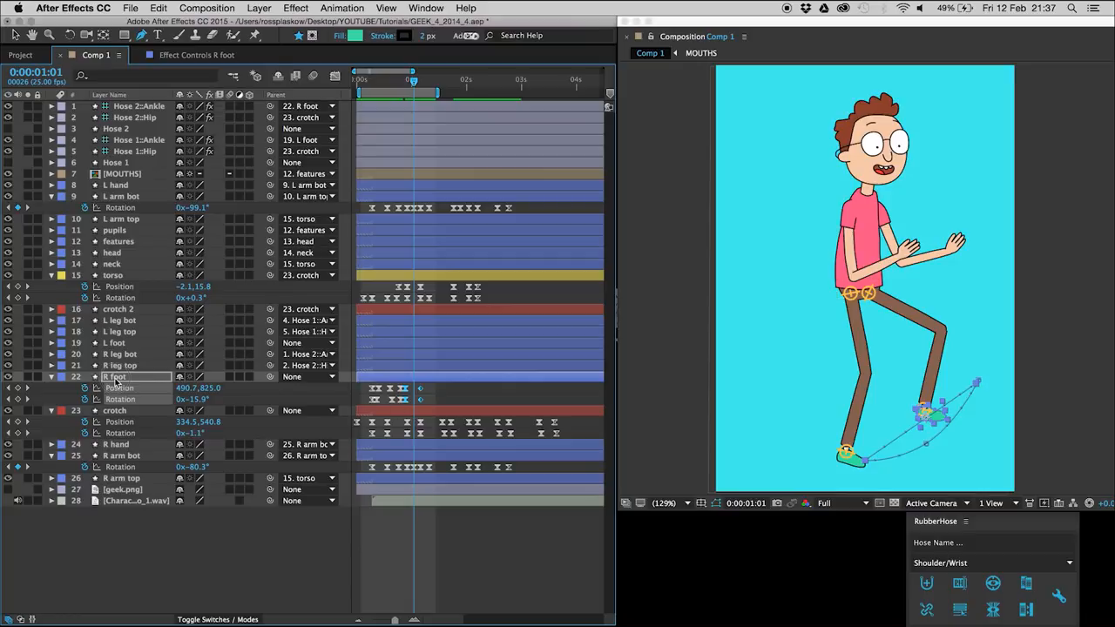
left_click(116, 384)
key("shift+Left")
key("shift+Left")
key("shift+Left")
key("shift+Left")
key("shift+Left")
key("shift+Left")
key("shift+Left")
key("shift+Left")
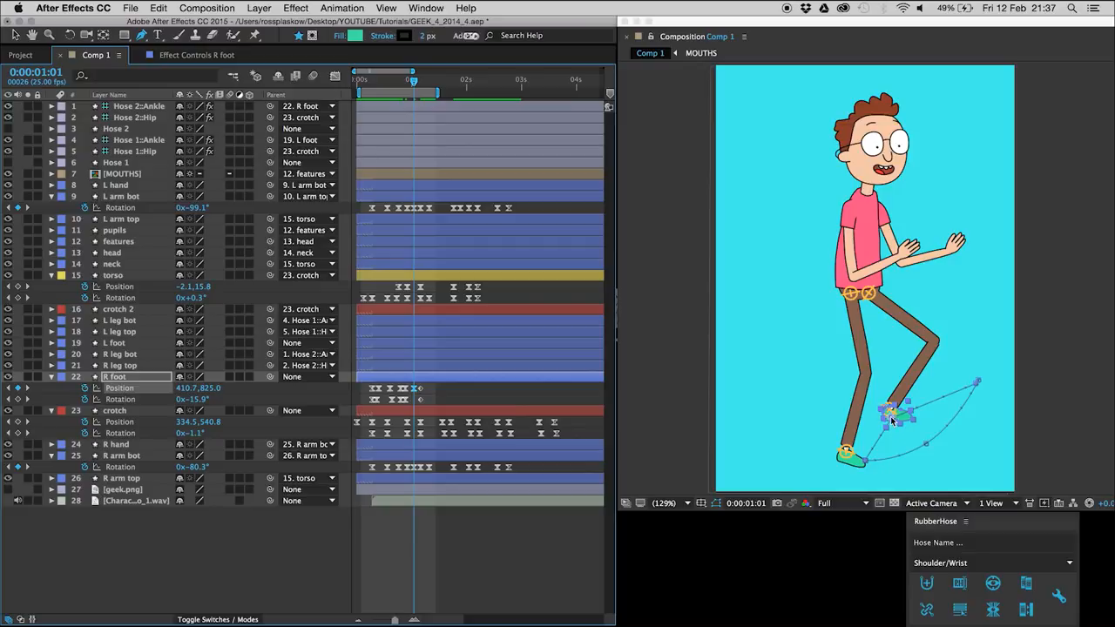
Pull the R foot's 0:00:01:01 motion path point closer to the landing spot, and shift the final Position and Rotation keyframes one frame later.
key("Page_Up")
key("Page_Up")
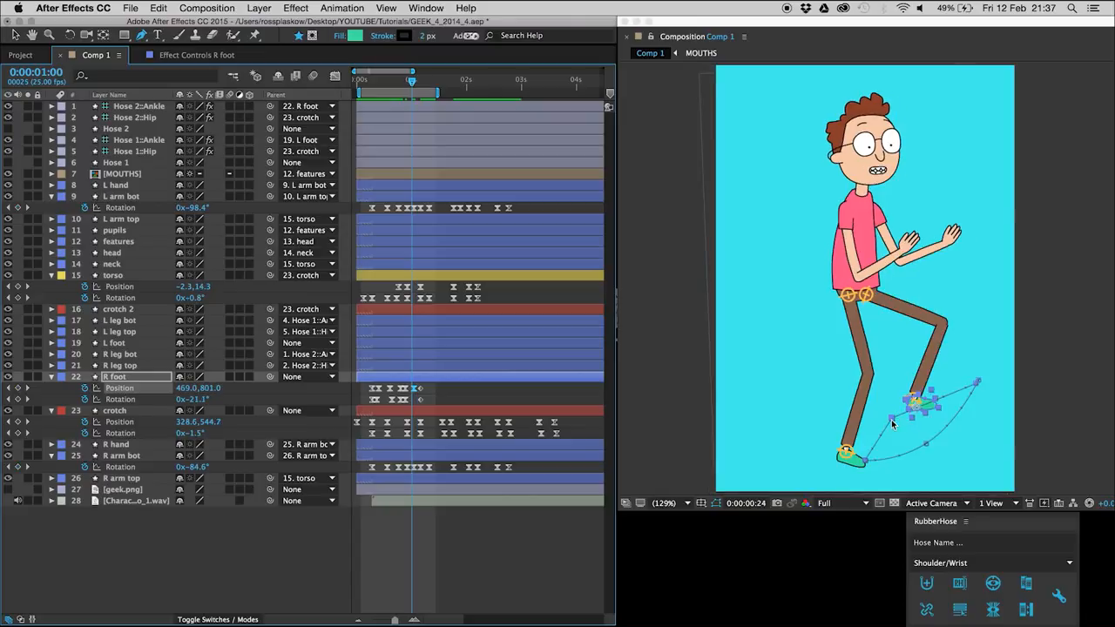
mouse_move(892, 419)
left_mouse_down()
mouse_move(909, 411)
mouse_move(874, 431)
left_mouse_up()
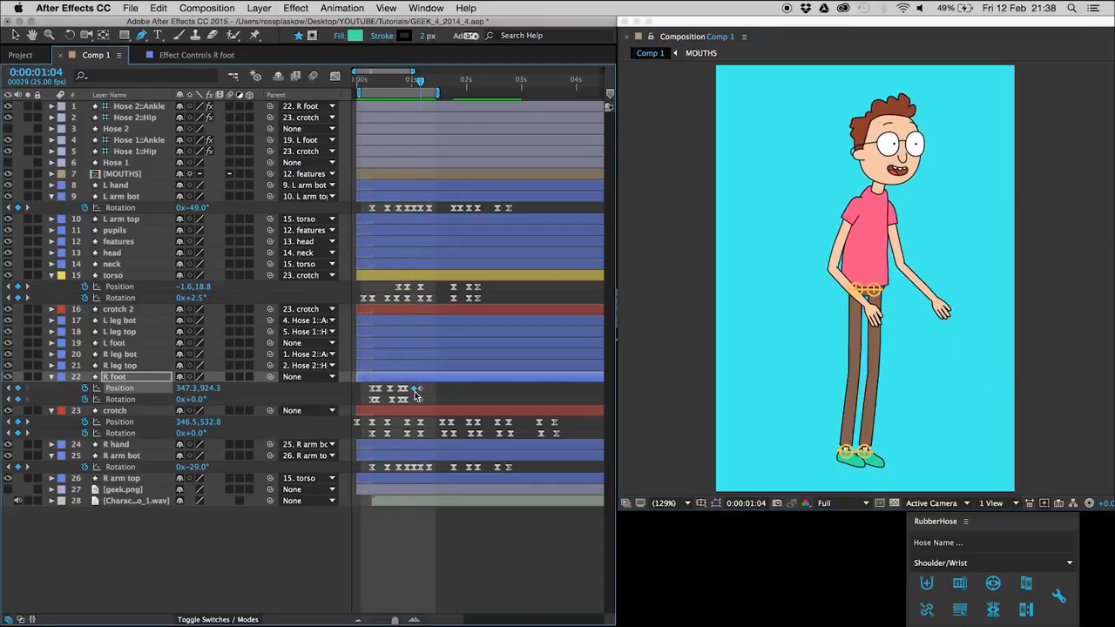
mouse_move(416, 396)
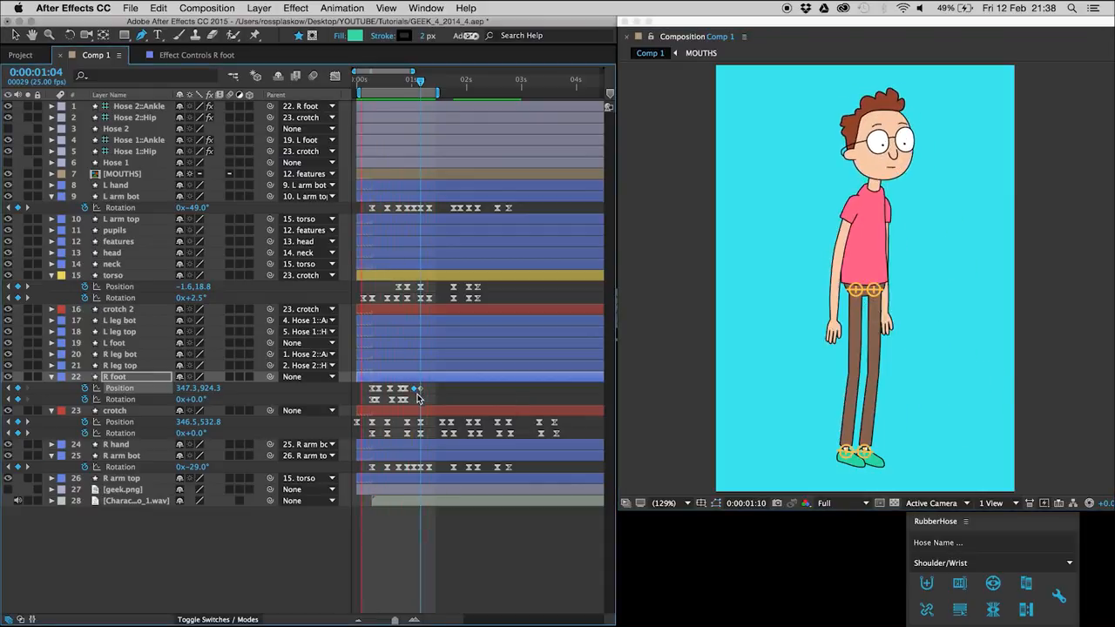
left_click_drag(430, 388, 419, 405)
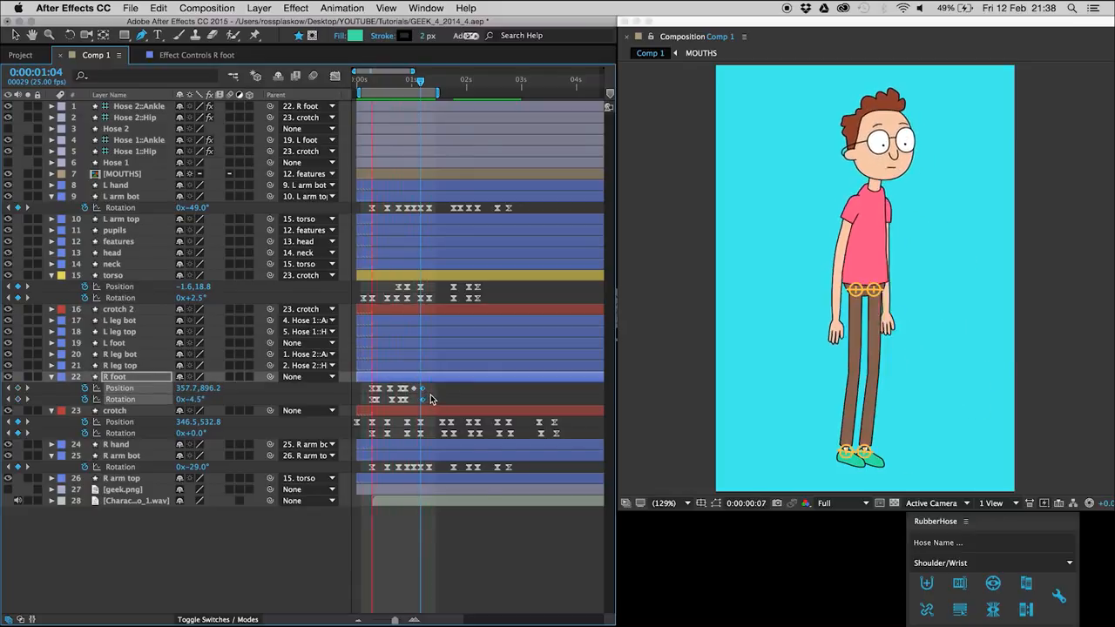
left_click(431, 398)
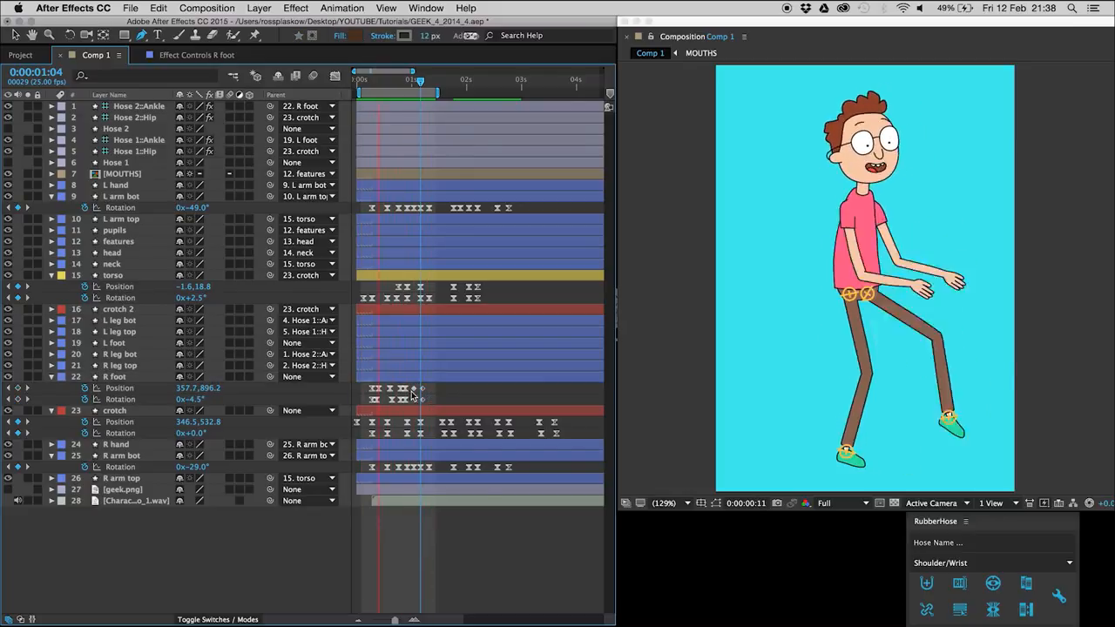
Delete the R foot's in-between Position keyframe at 0:00:01:01 and return its final Position and Rotation keyframes to 0:00:01:04.
left_click(434, 393)
left_click_drag(418, 406, 417, 408)
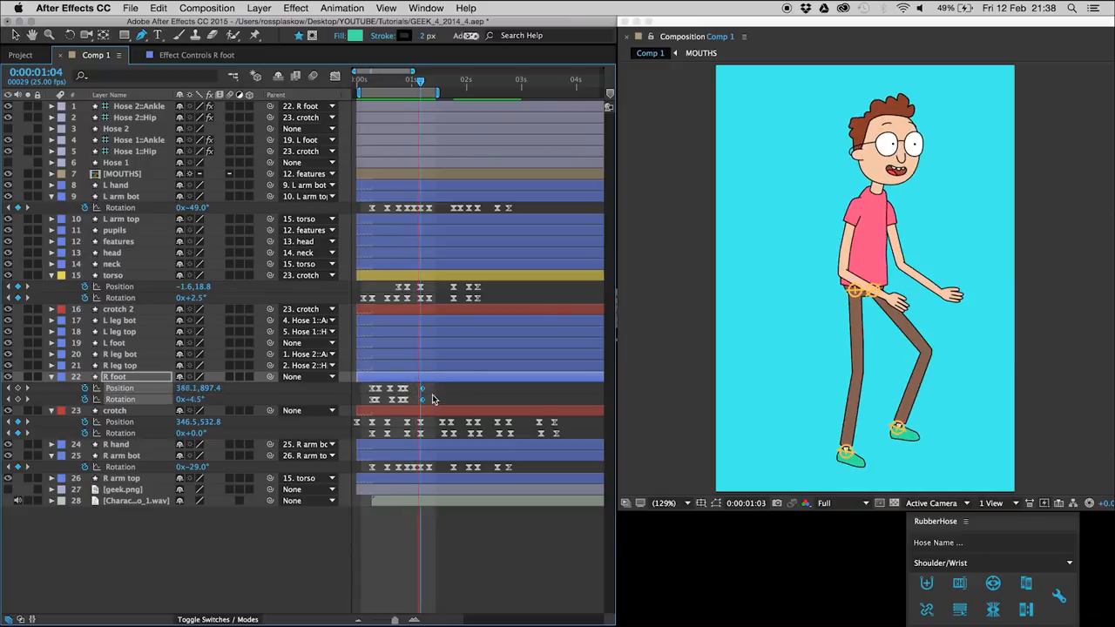
key("alt+Left")
left_click(435, 399)
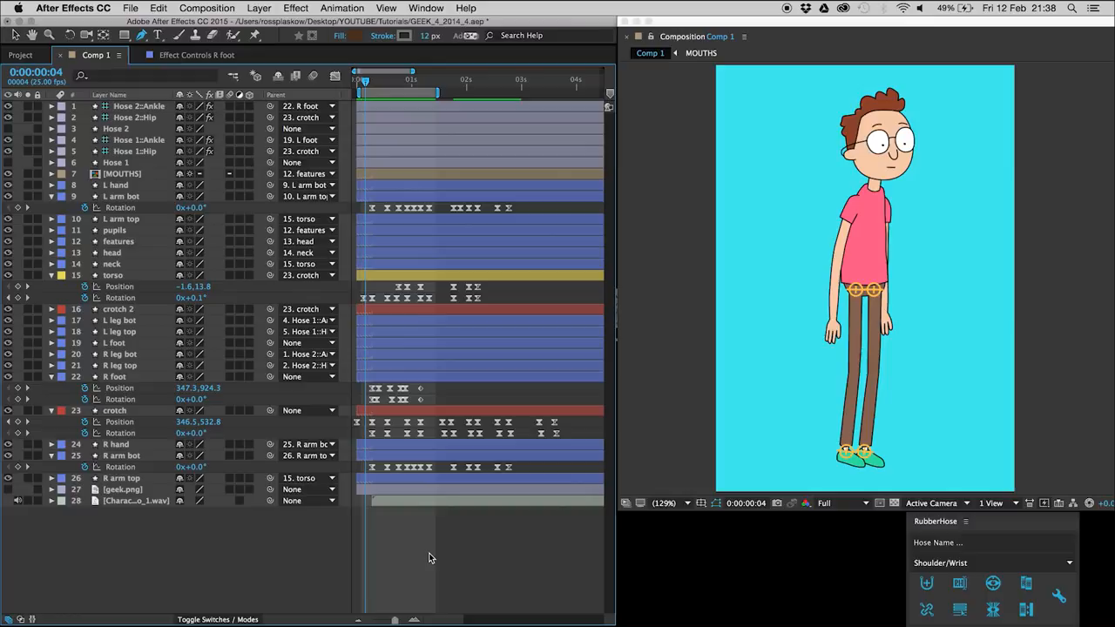
Save the project incrementally as GEEK_4_2014_5.aep, then hide the Hose 1 and Hose 2 Ankle and Hip layers and preview the animation.
key("super+alt+shift+s")
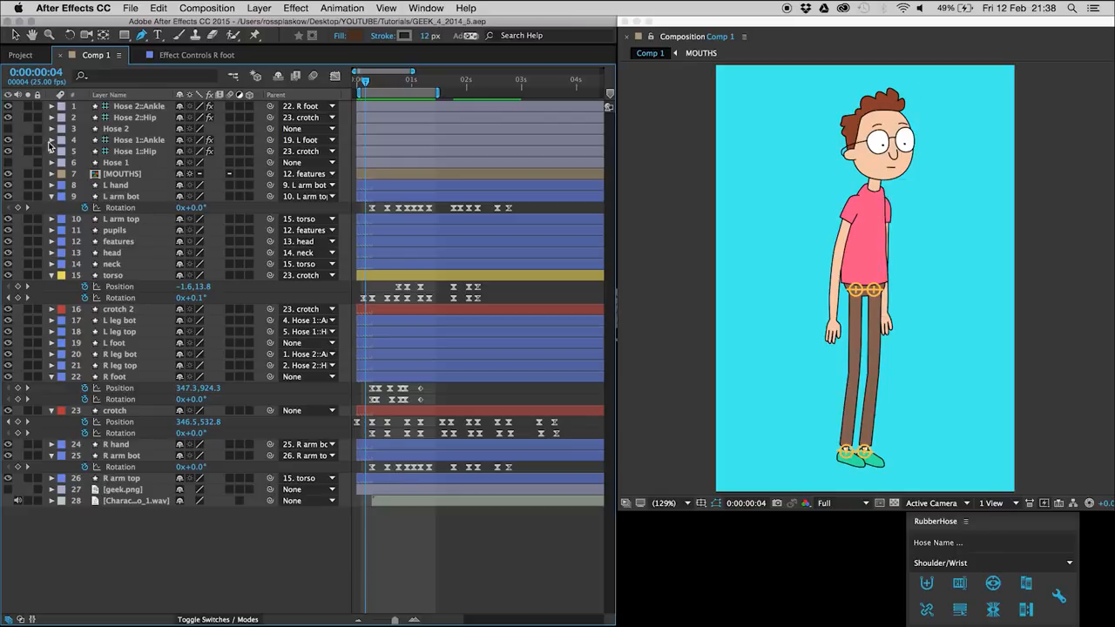
left_click_drag(11, 143, 9, 106)
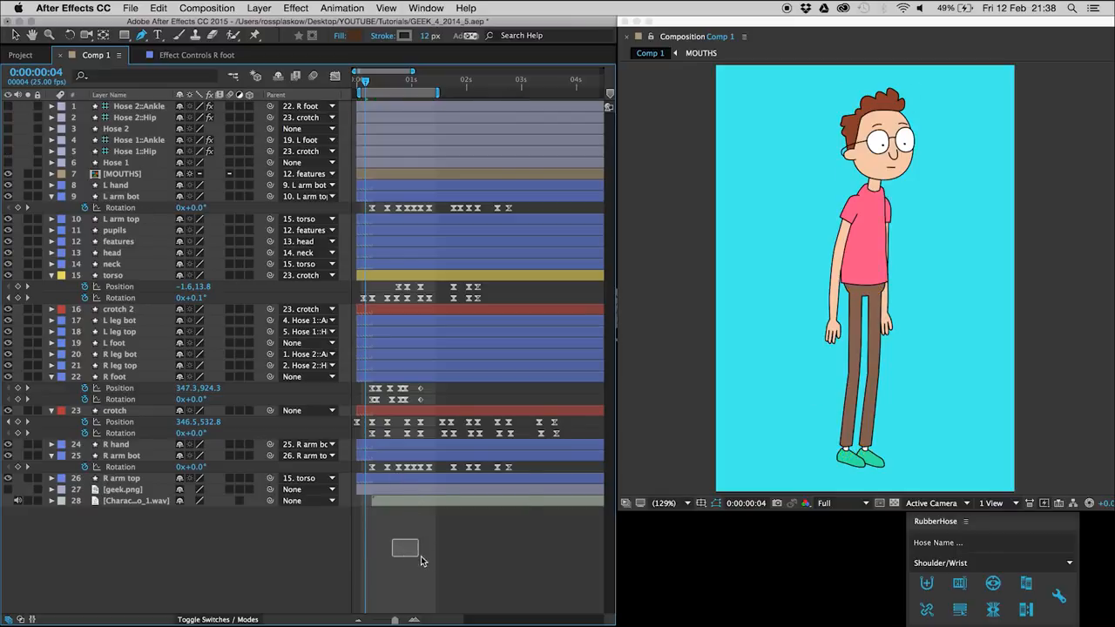
key("space")
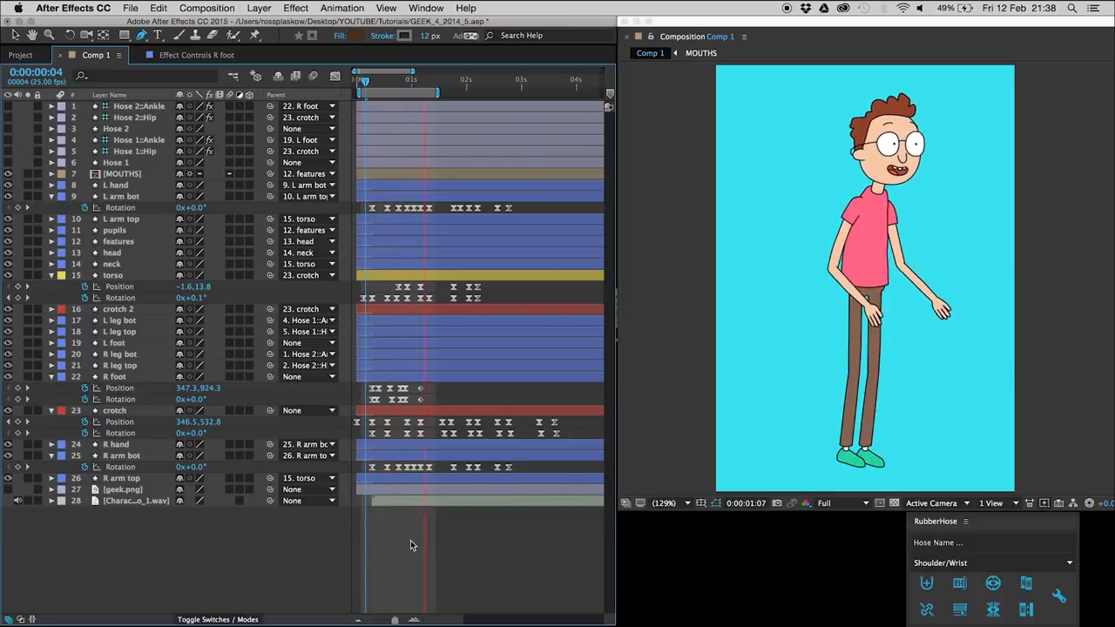
key("space")
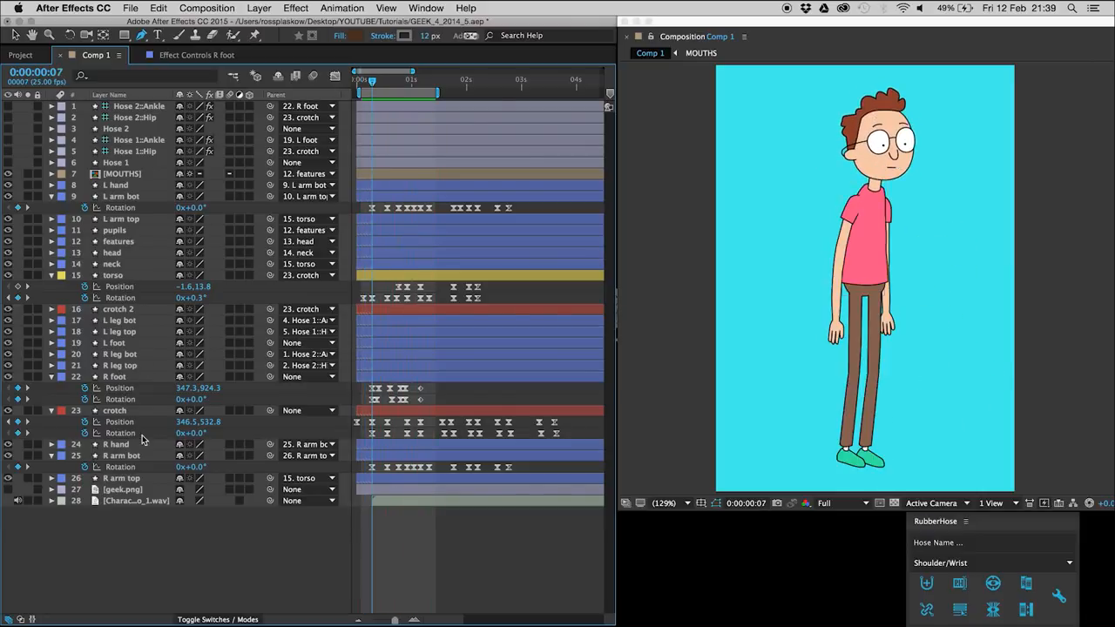
Add Position and Rotation keyframes to the crotch layer at frame 17, keeping Position 322.5, 548.8 and Rotation -2.0°.
left_click(122, 411)
key("Page_Down")
key("Page_Down")
key("Page_Down")
key("Page_Down")
key("Page_Down")
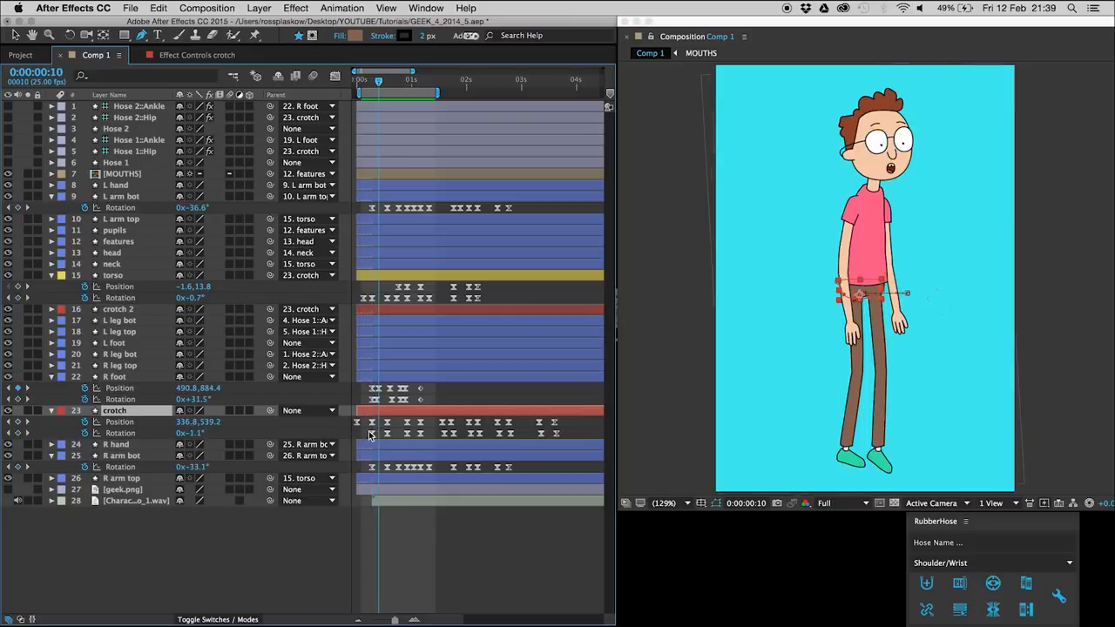
key("Page_Down")
key("Page_Down")
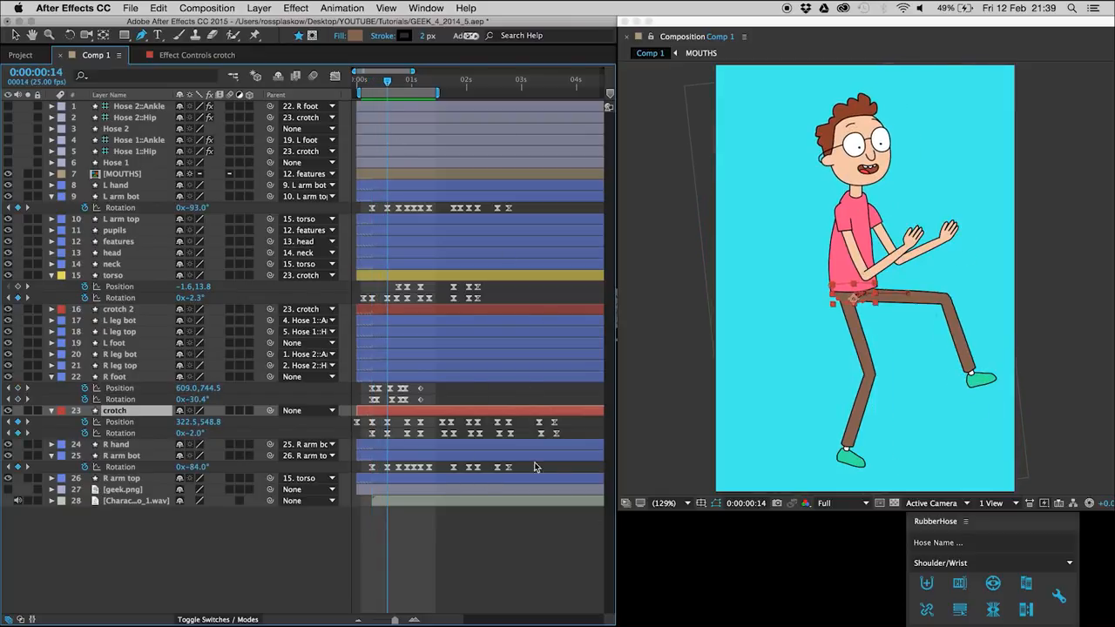
key("Page_Down")
key("Page_Down")
key("Page_Down")
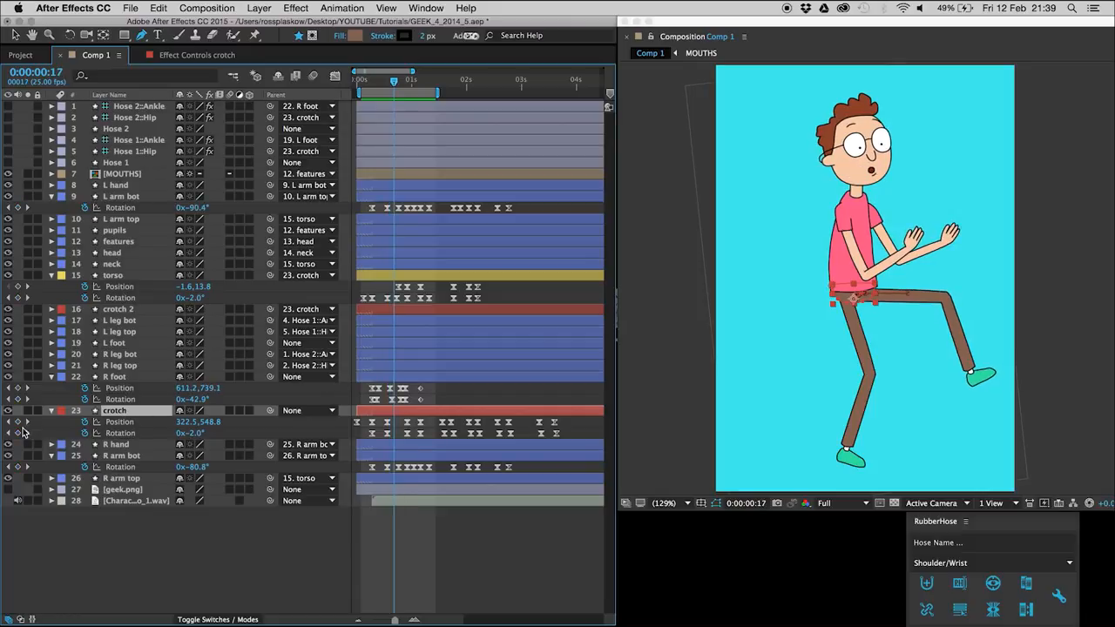
left_click(18, 421)
left_click(17, 433)
Move the crotch layer's two raised-leg Position and Rotation keyframe pairs one frame earlier so the first pair sits at frame 14.
key("Page_Up")
key("Page_Up")
key("Page_Up")
key("Page_Up")
key("Page_Up")
key("Page_Up")
key("Page_Down")
key("Page_Down")
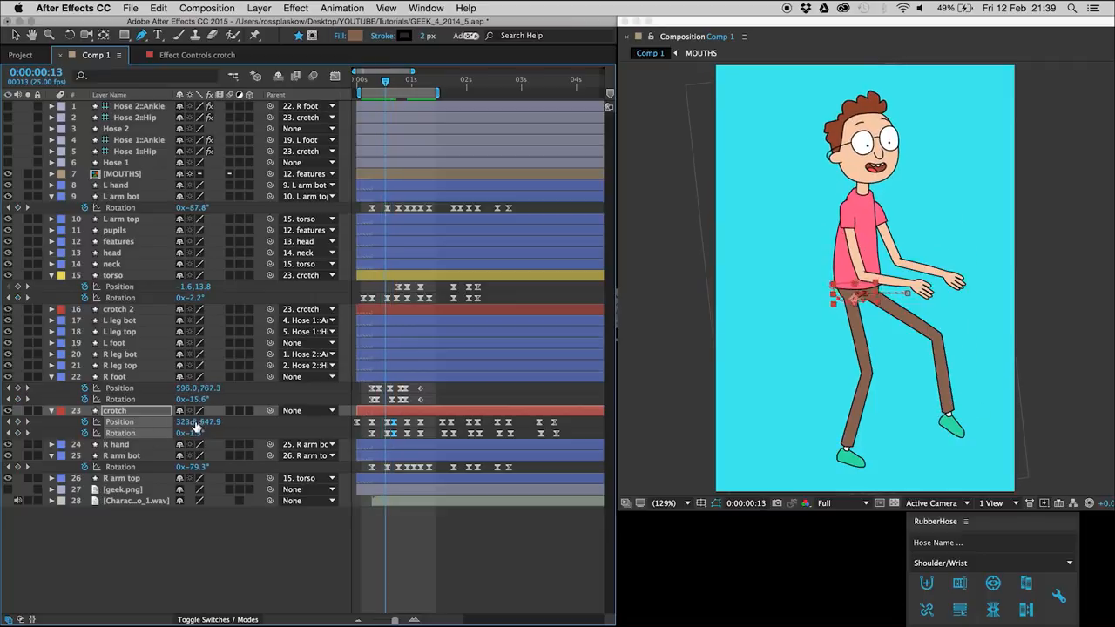
key("Page_Down")
left_click(160, 413)
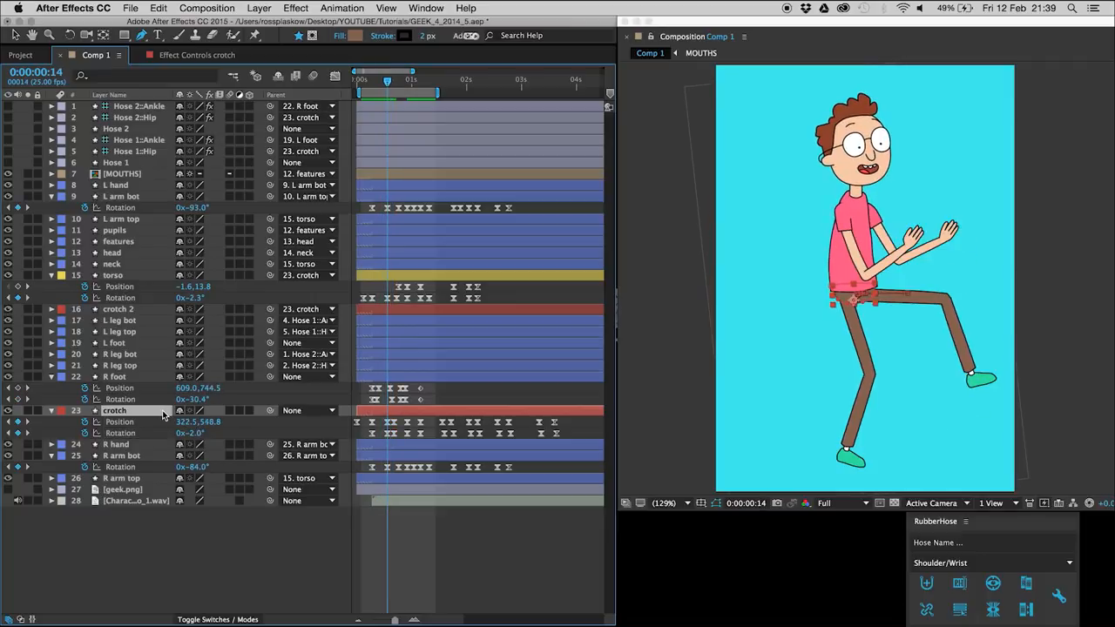
At frame 14, set the crotch's Position to 320.5, 550.8 and its Rotation to -2.5°.
key("Down")
key("Down")
key("Left")
key("Left")
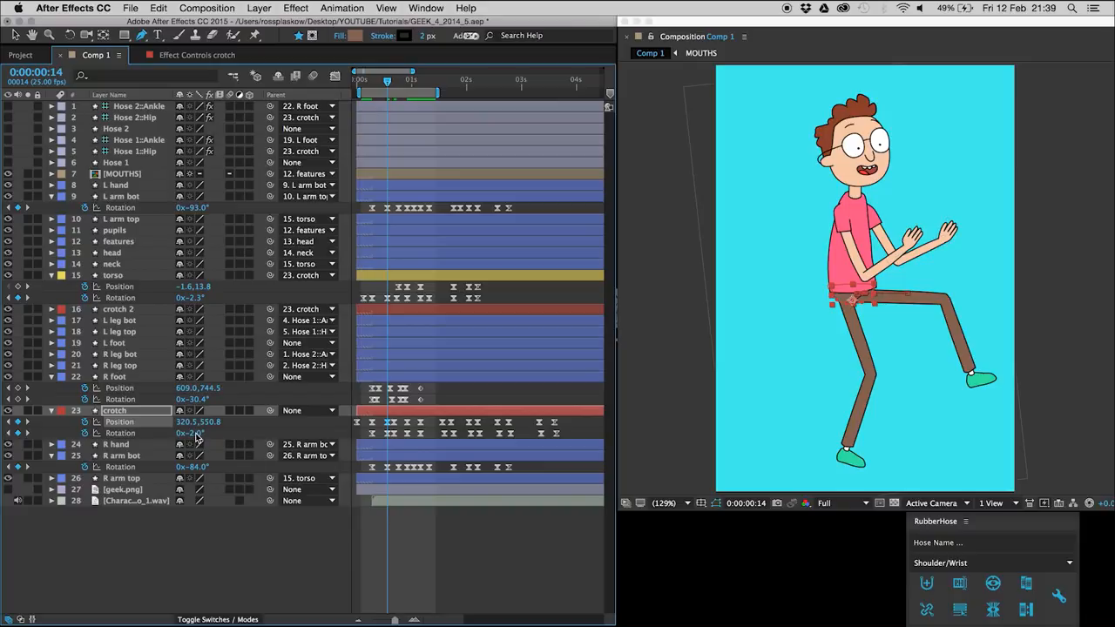
type("-2.3")
key("Return")
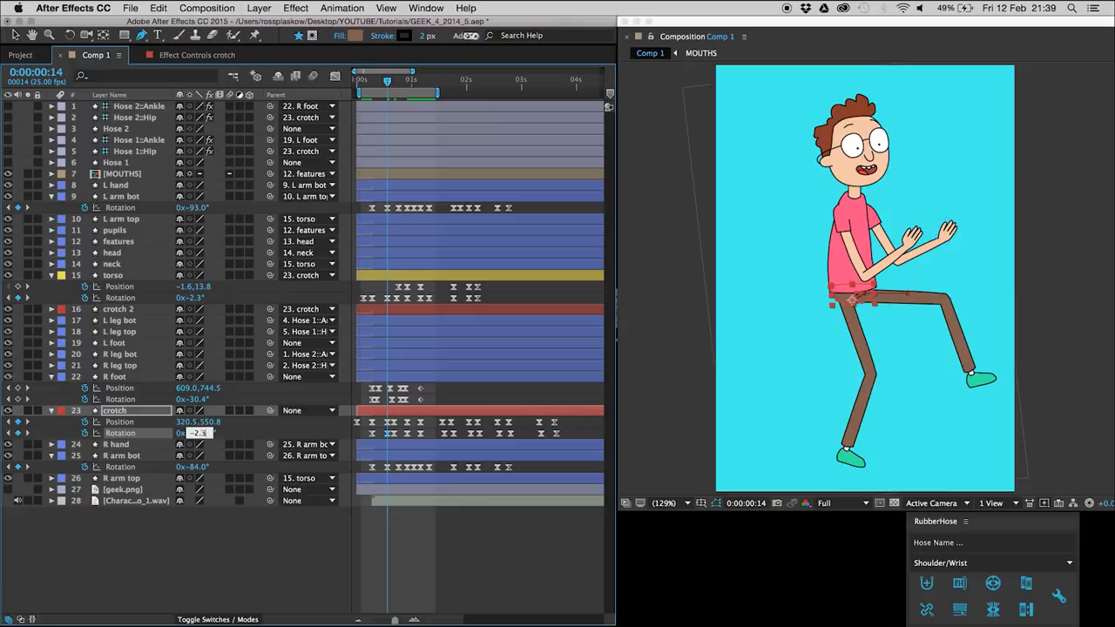
left_click_drag(403, 435, 385, 440)
left_click(380, 434)
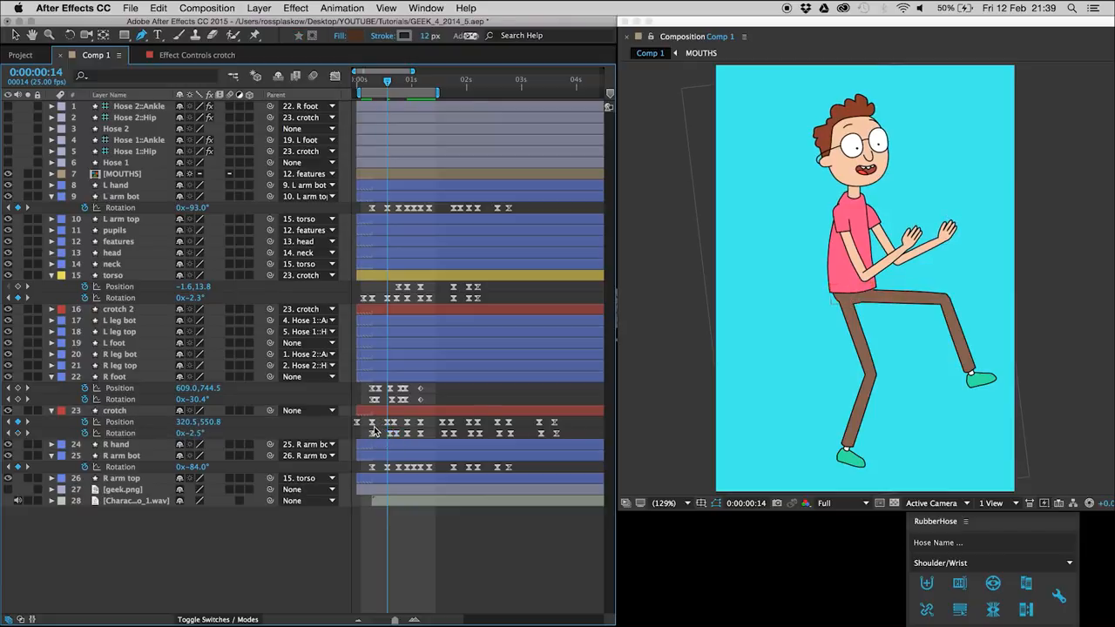
Preview the leg lift with the exaggerated hip pose.
key("space")
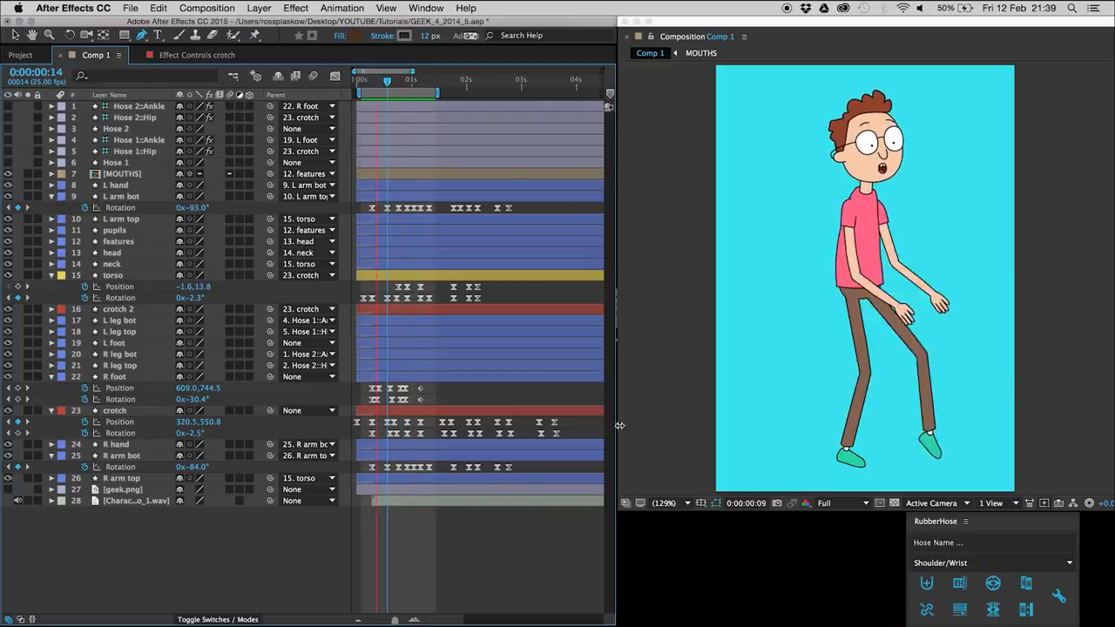
key("space")
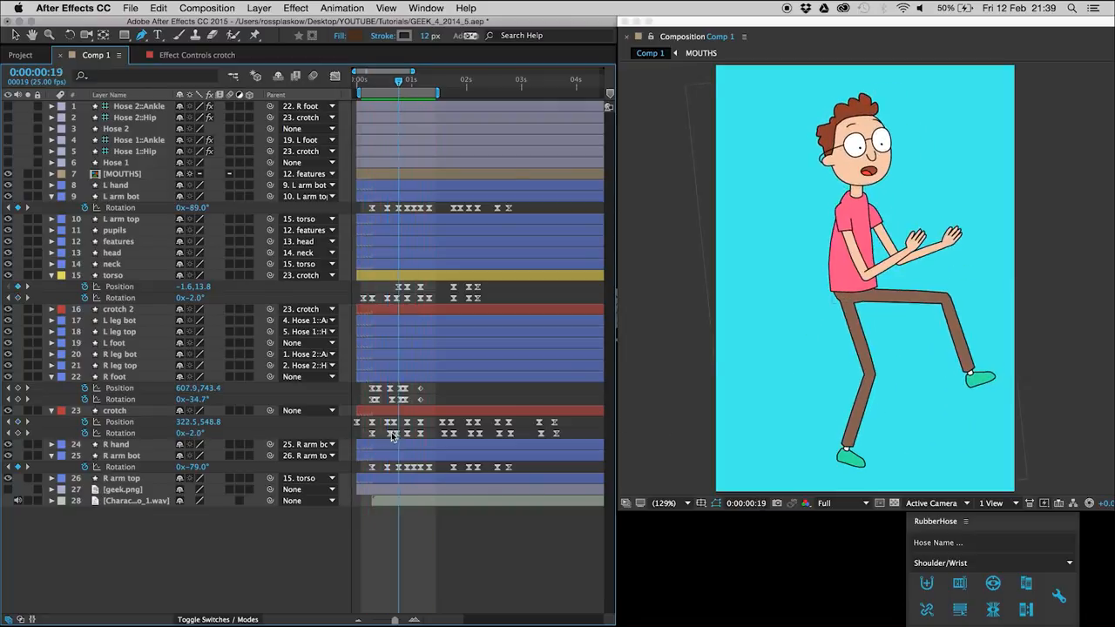
left_click(392, 423)
left_click(377, 430)
key("space")
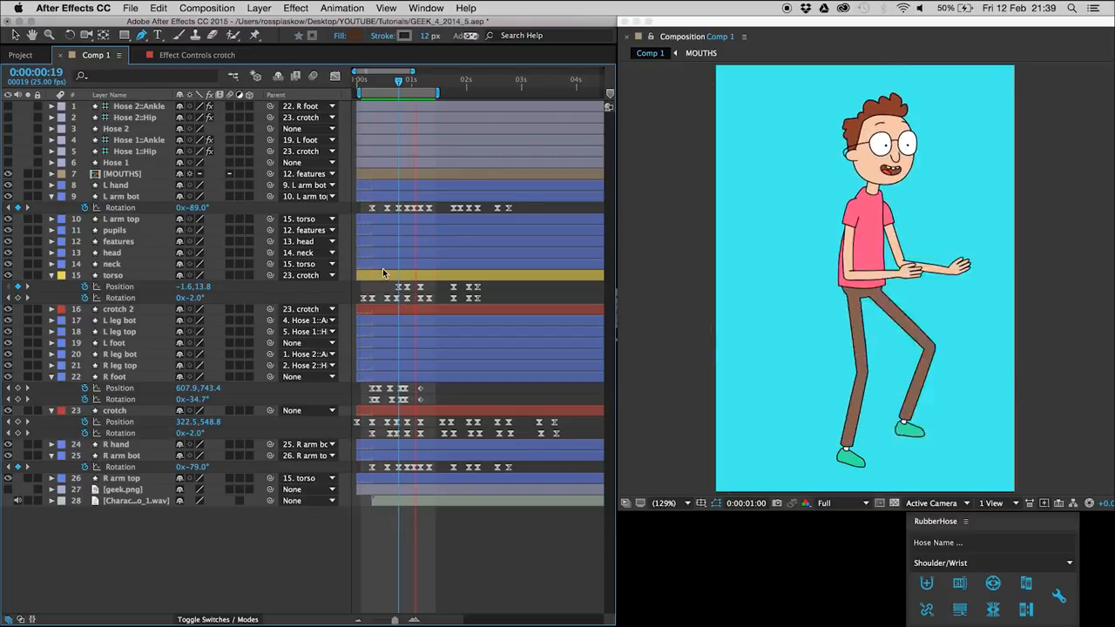
left_click(379, 81)
Delete the crotch's Position and Rotation keyframes at frame 14 and preview the leg lift.
left_click_drag(381, 85, 390, 92)
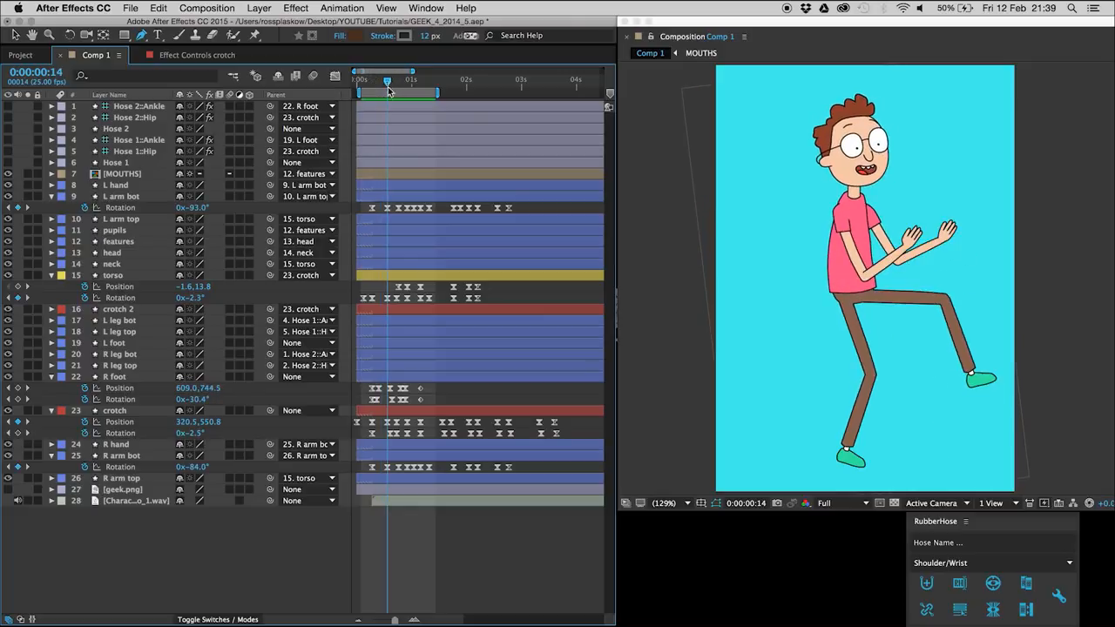
key("Page_Down")
left_click_drag(382, 419, 399, 436)
key("Delete")
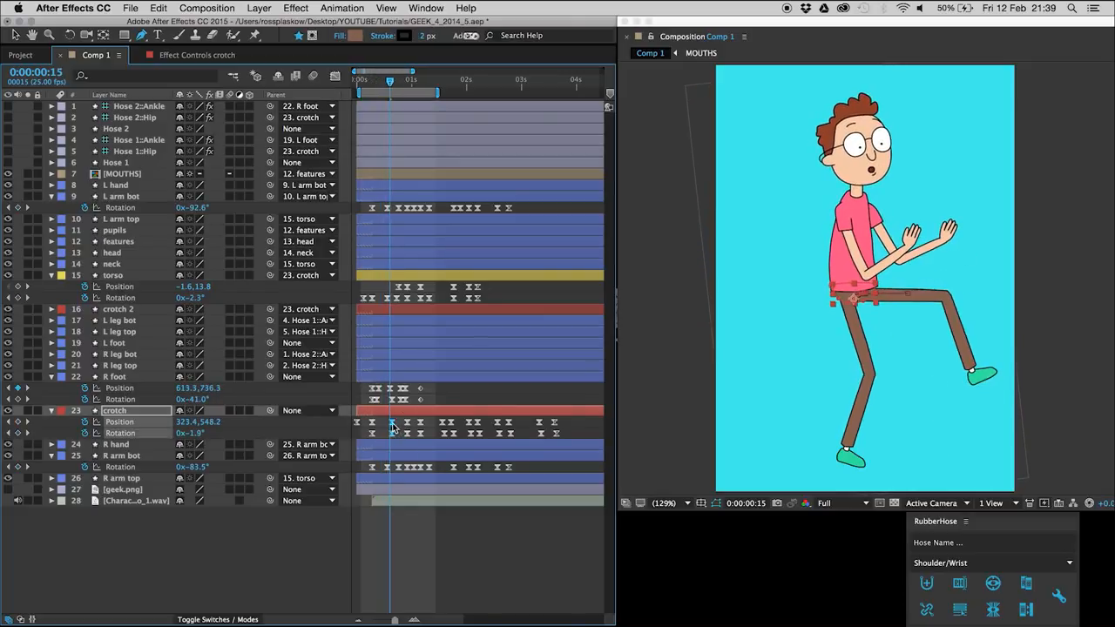
left_click(397, 438)
key("space")
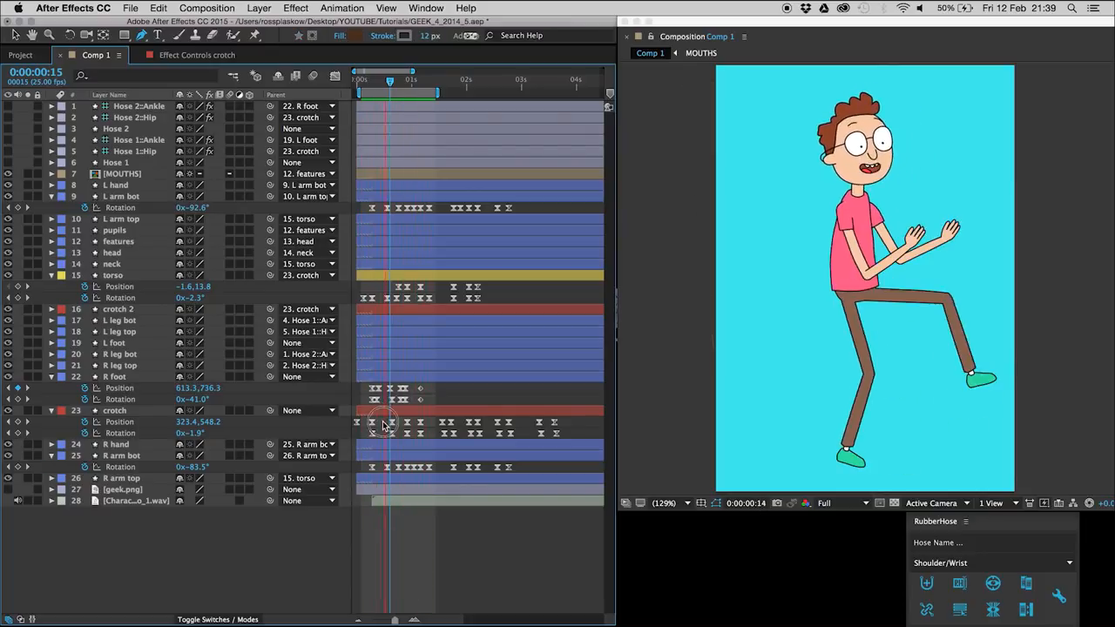
Shift the crotch's raised-leg Position and Rotation keyframes at frame 16 one frame later and preview the timing.
left_click_drag(382, 419, 395, 439)
left_click(394, 441)
key("space")
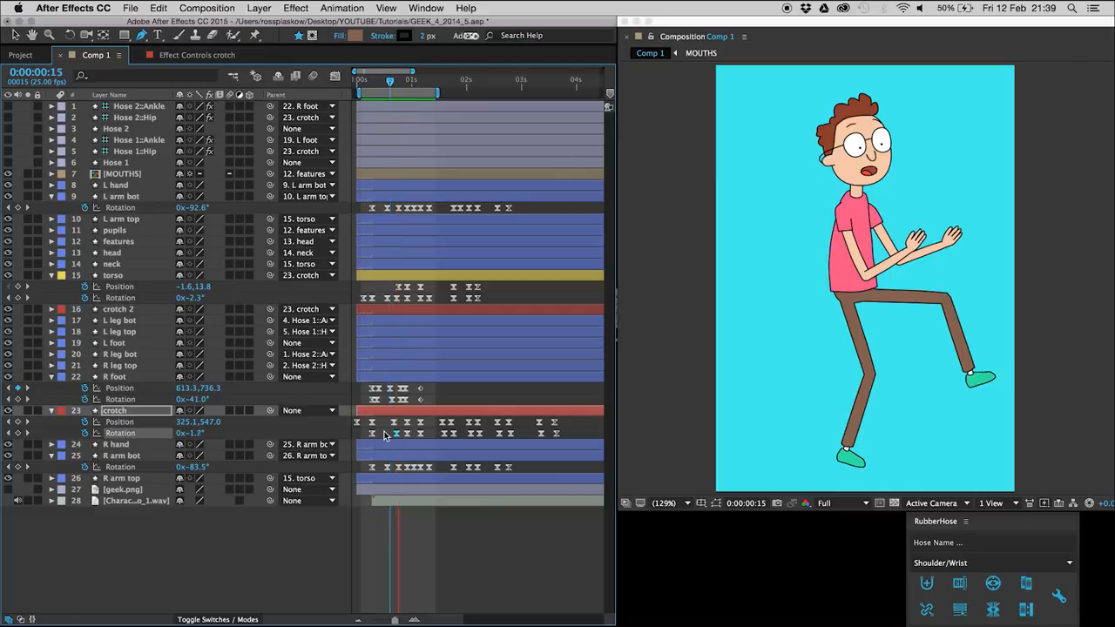
left_click(385, 435)
key("space")
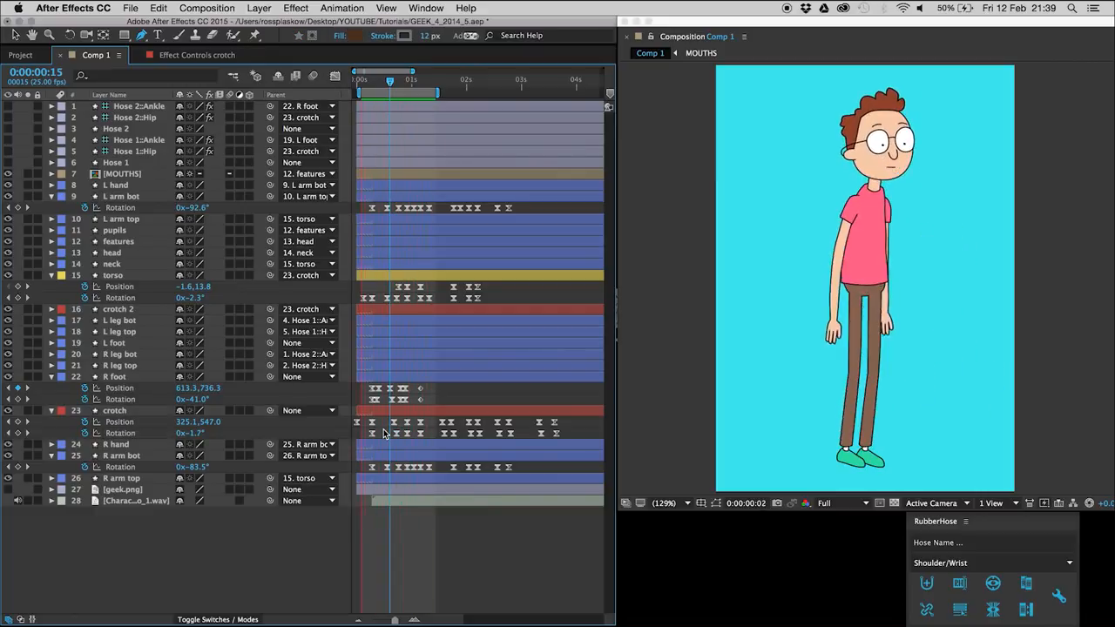
Move the crotch's following Position and Rotation keyframes a couple of frames earlier, and return the raised-leg pair to frame 16.
left_click(406, 437)
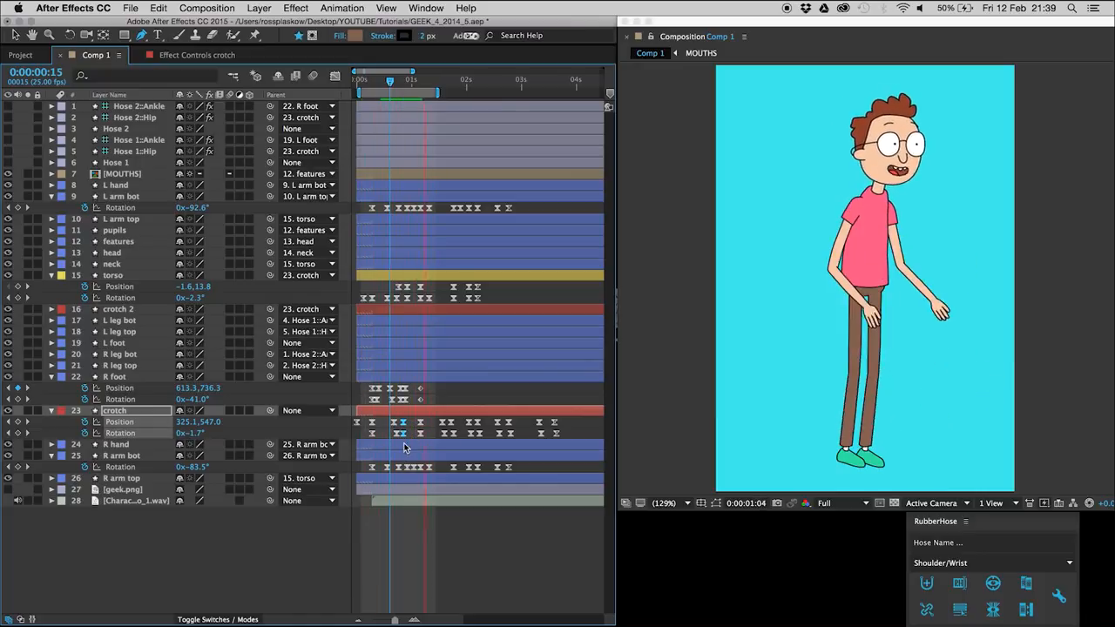
mouse_move(382, 417)
left_mouse_down()
mouse_move(399, 445)
mouse_move(392, 434)
left_mouse_up()
left_click(386, 435)
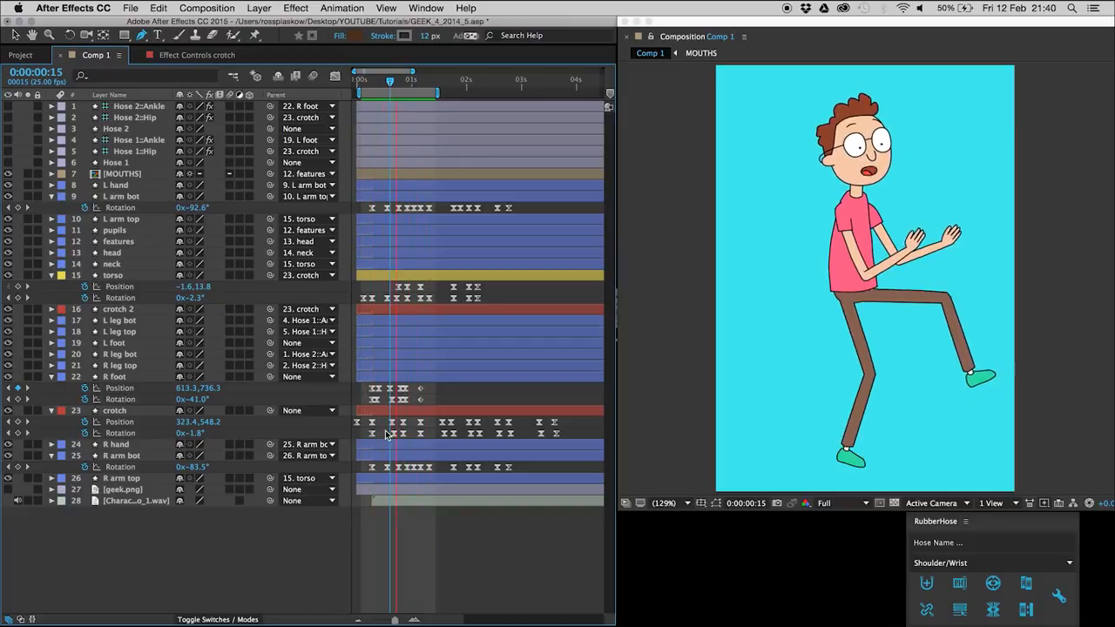
key("space")
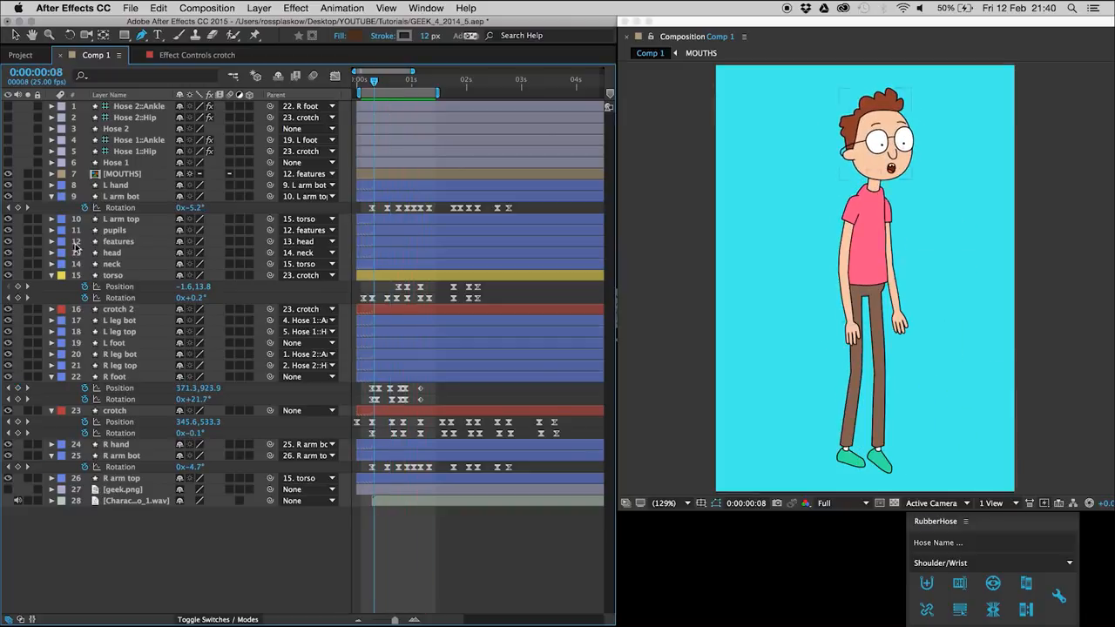
Try raising the R foot to Position 607.3, 724.3 at frame 22, preview it, and undo the change.
left_click(116, 377)
left_click_drag(375, 83, 405, 102)
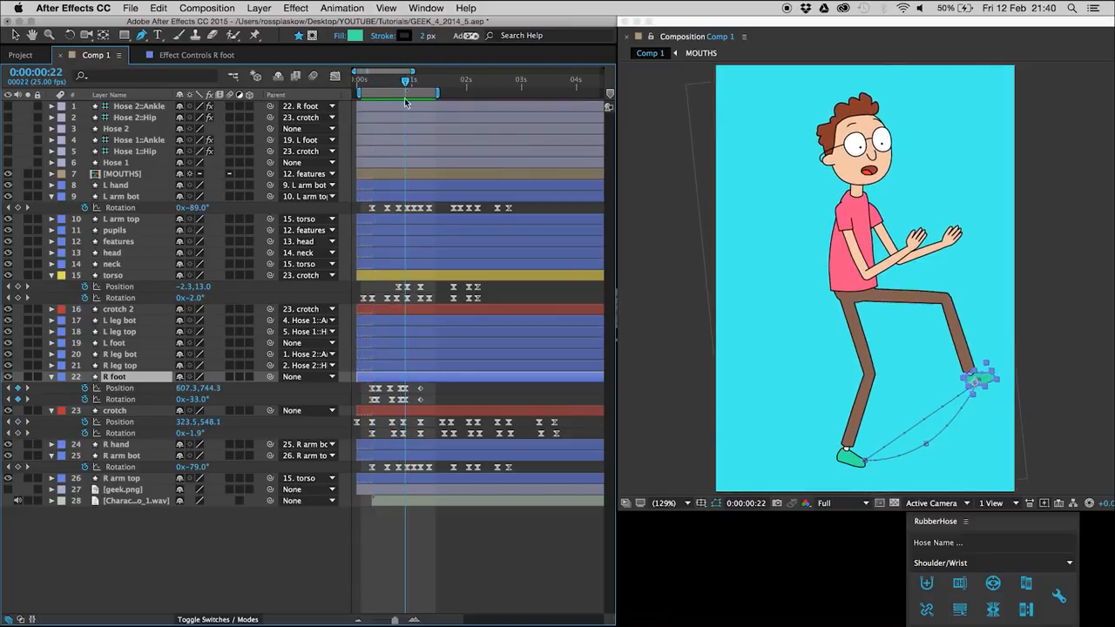
key("shift+Up")
key("shift+Up")
key("space")
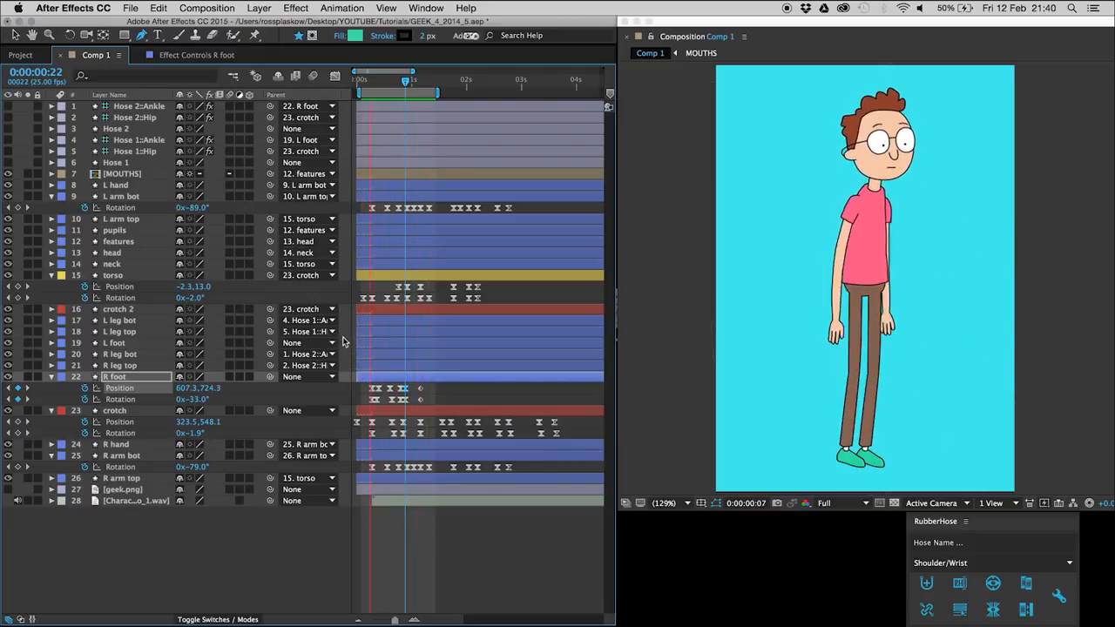
key("space")
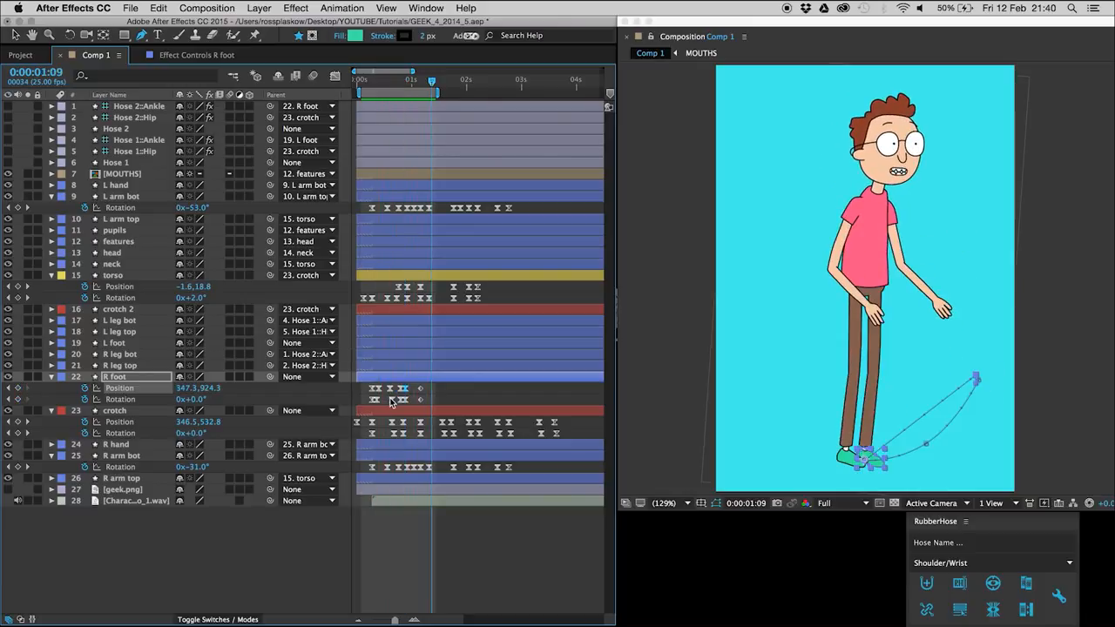
key("j")
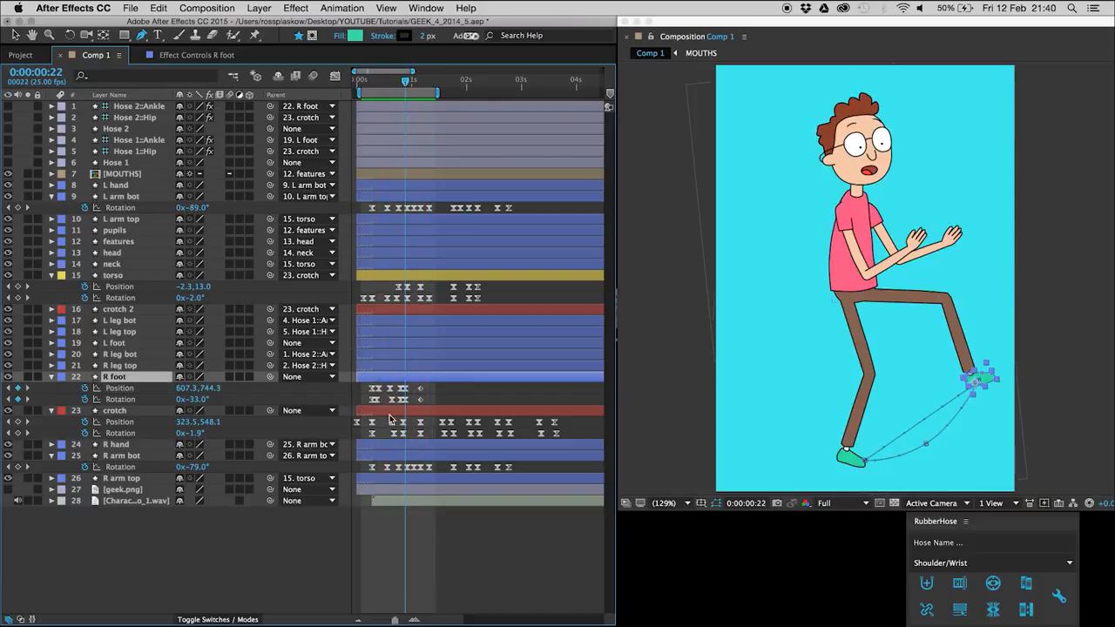
left_click(386, 566)
key("space")
Lower the crotch's three Position keyframes starting at 0:00:02:01 together, placing the first at 334.5, 553.8 so the knees bend.
left_click_drag(404, 81, 468, 61)
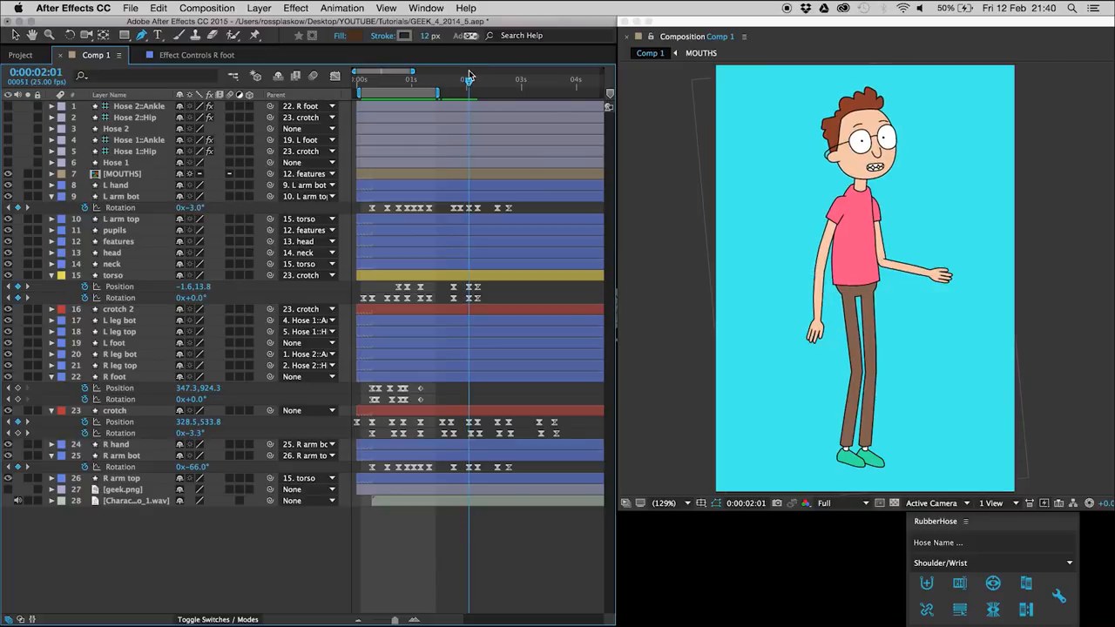
left_click(121, 413)
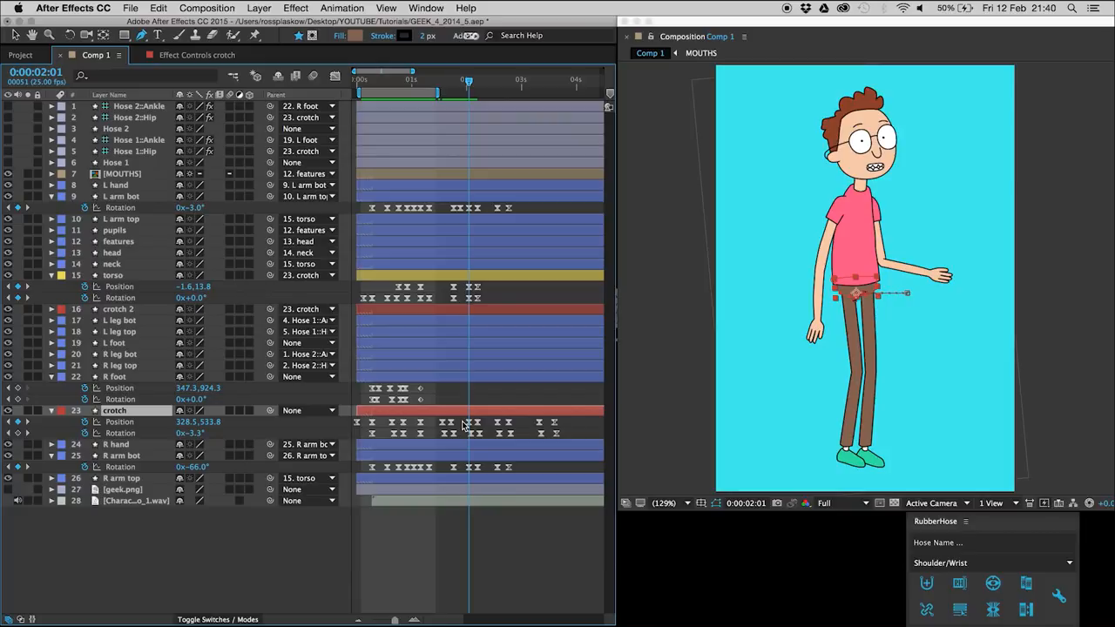
left_click_drag(463, 425, 503, 437)
mouse_move(471, 84)
left_mouse_down()
mouse_move(510, 82)
mouse_move(469, 81)
left_mouse_up()
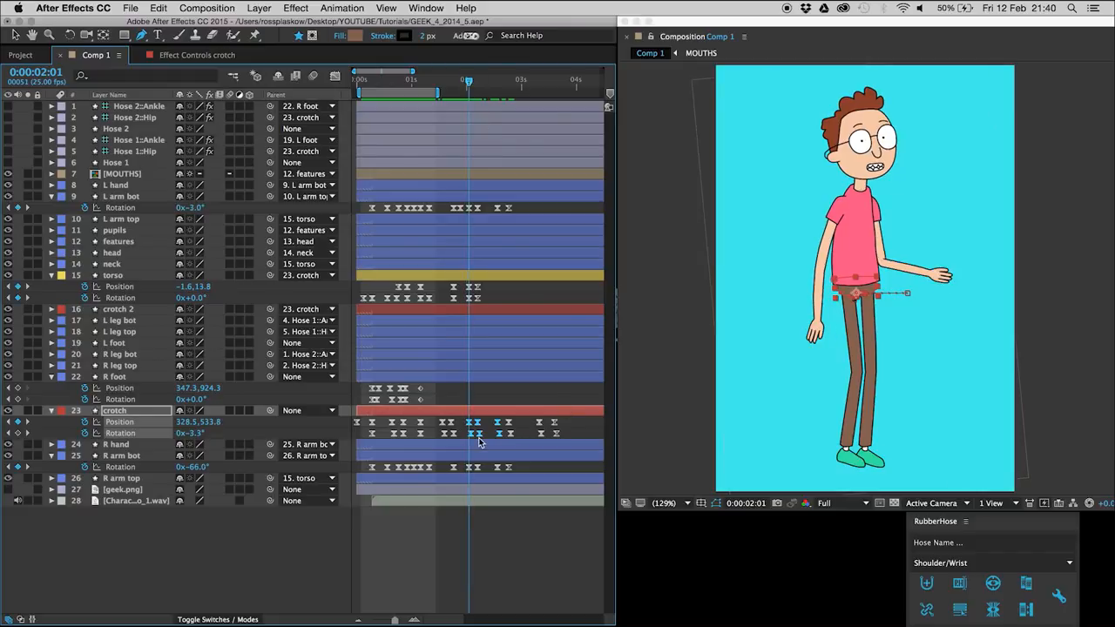
key("shift+Down")
key("shift+Down")
key("shift+Right")
key("shift+Right")
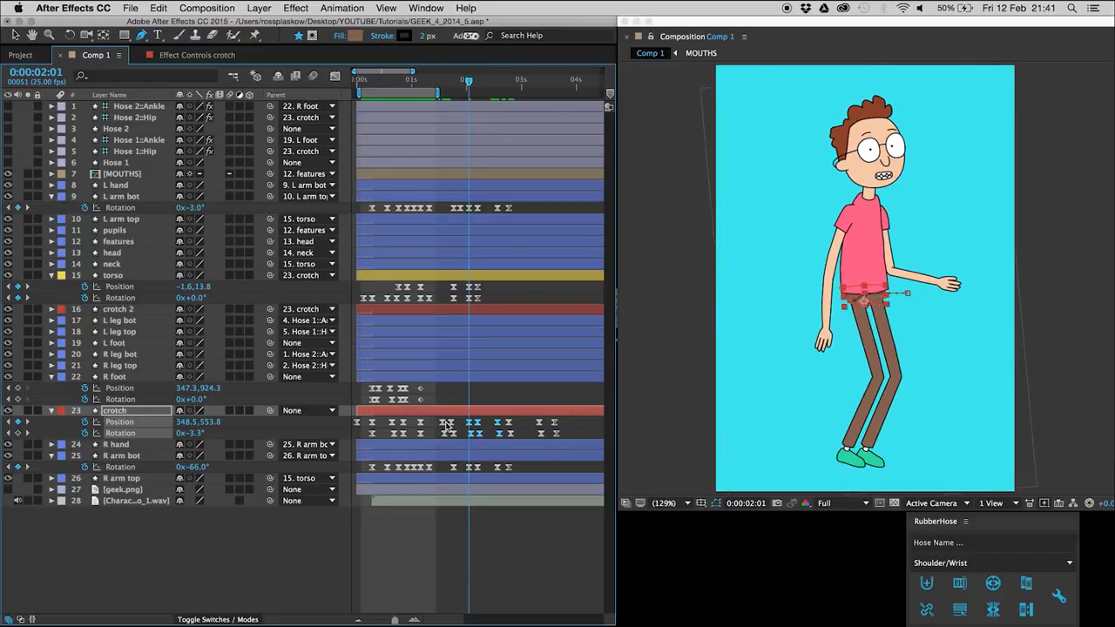
key("shift+Left")
key("Left")
key("Left")
key("Left")
key("Left")
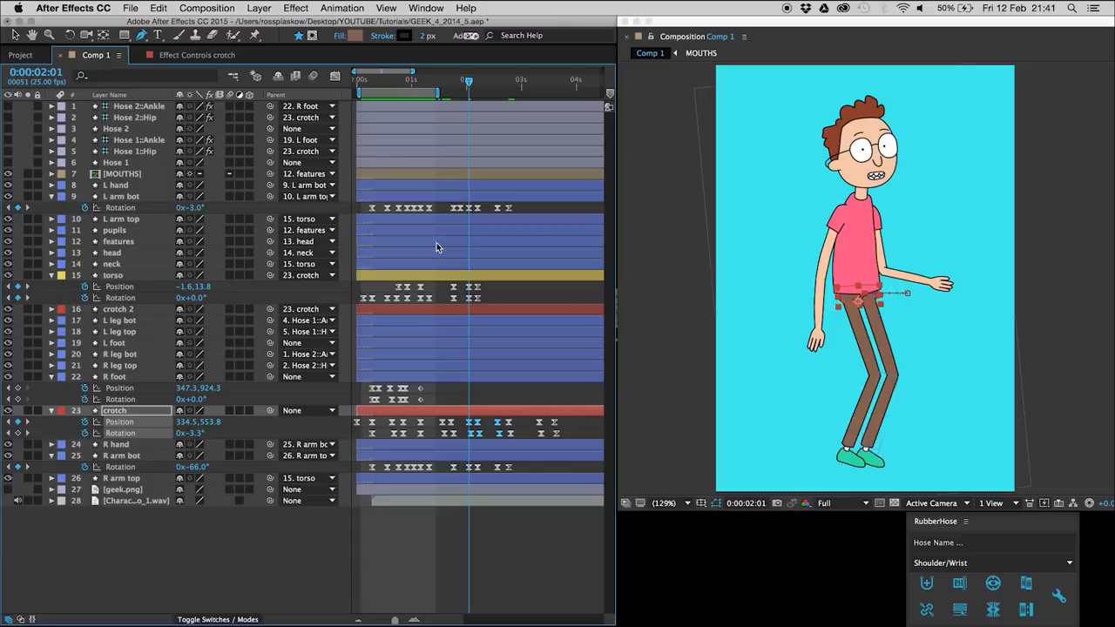
Set the work area to run from 0:00:01:09 to 0:00:03:00 and preview that section.
left_click_drag(469, 81, 521, 87)
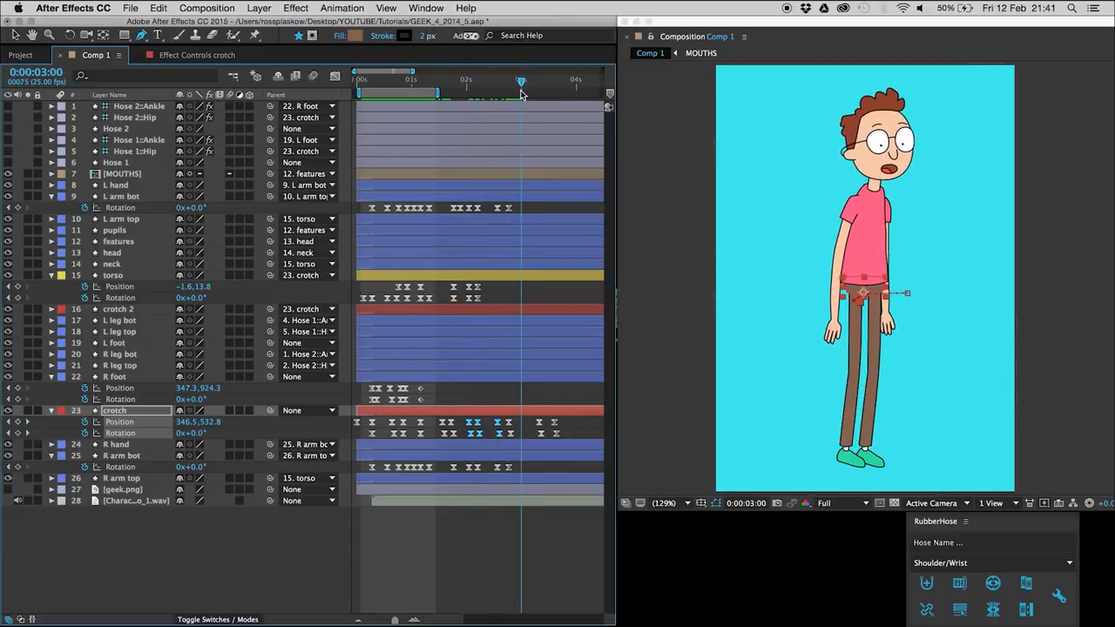
left_click(431, 81)
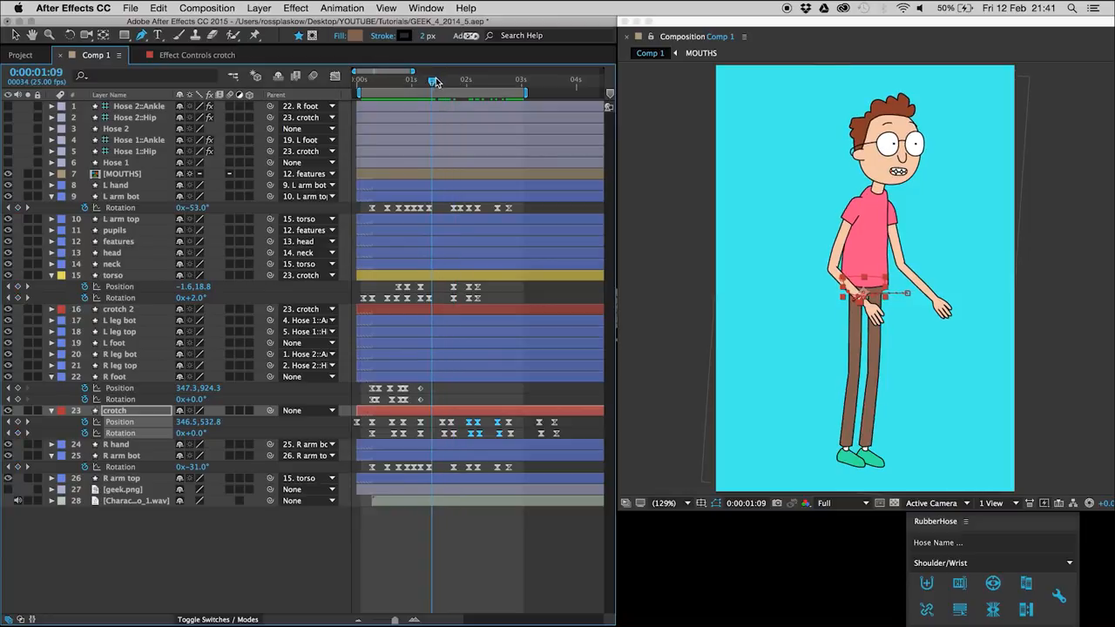
left_click(470, 397)
key("space")
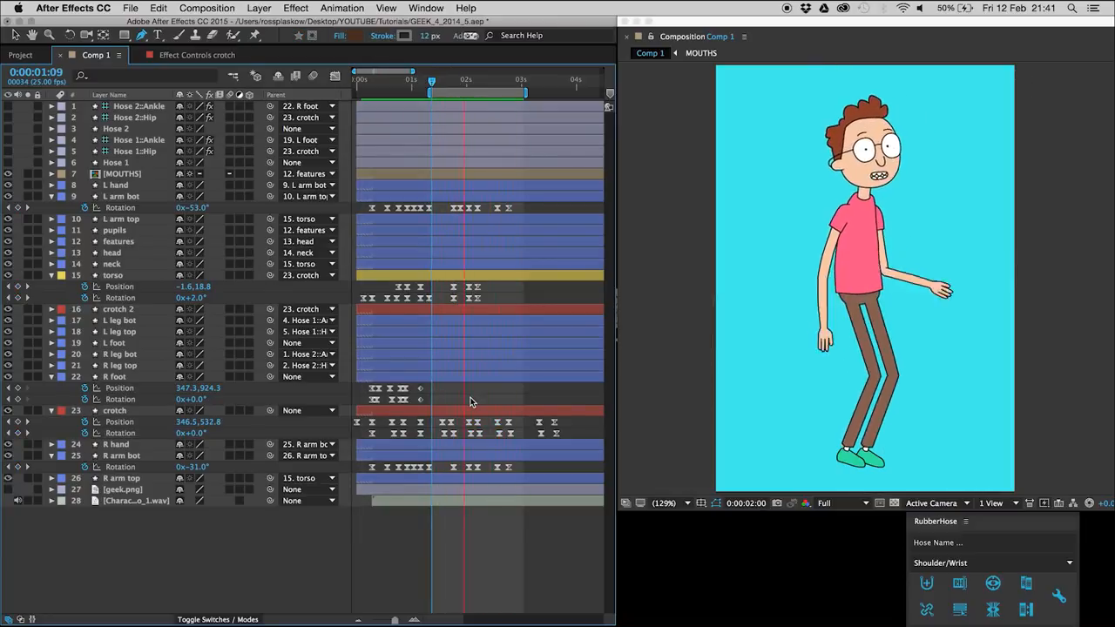
key("space")
Raise the crotch's three keyframes from 0:00:02:01 and shift them forward, placing the first at Position 348.5, 539.8, and preview.
left_click_drag(452, 85, 471, 84)
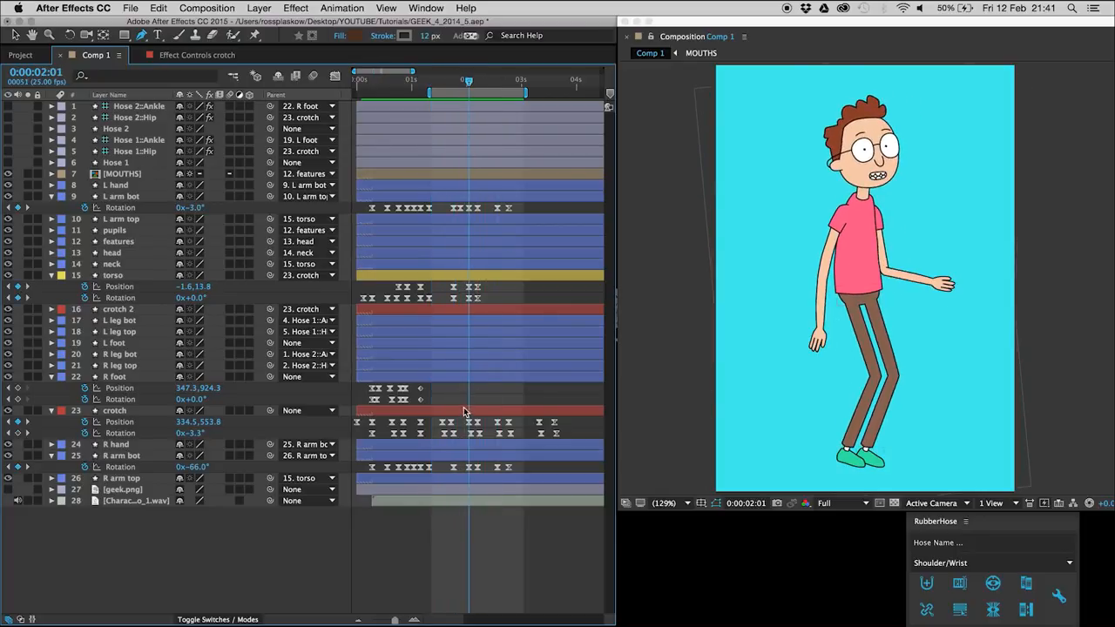
left_click_drag(463, 421, 501, 444)
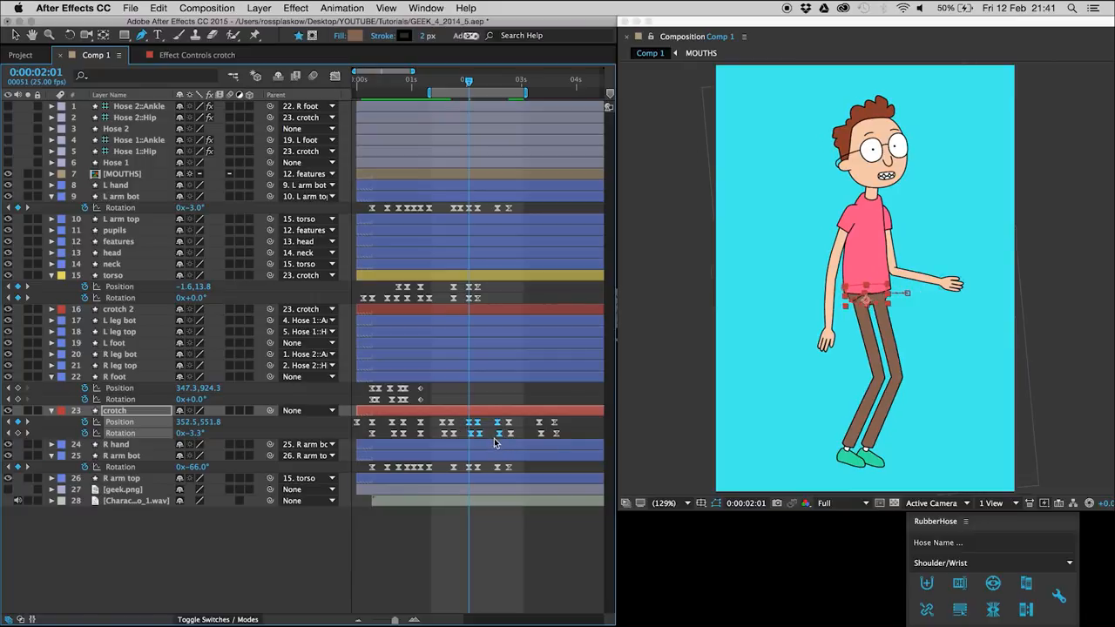
key("shift+Up")
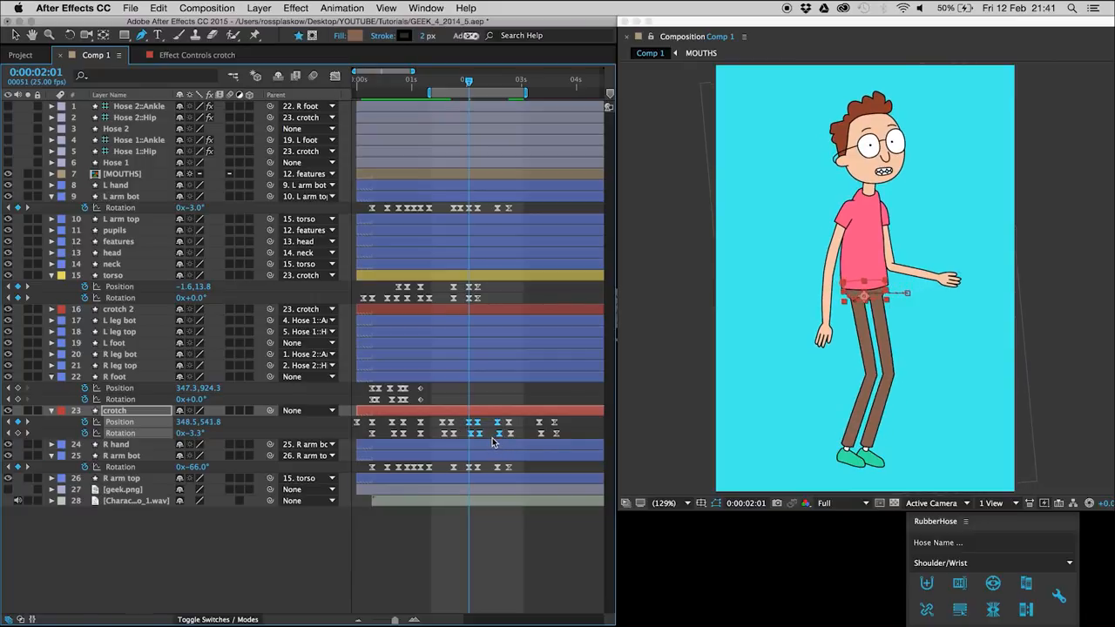
key("space")
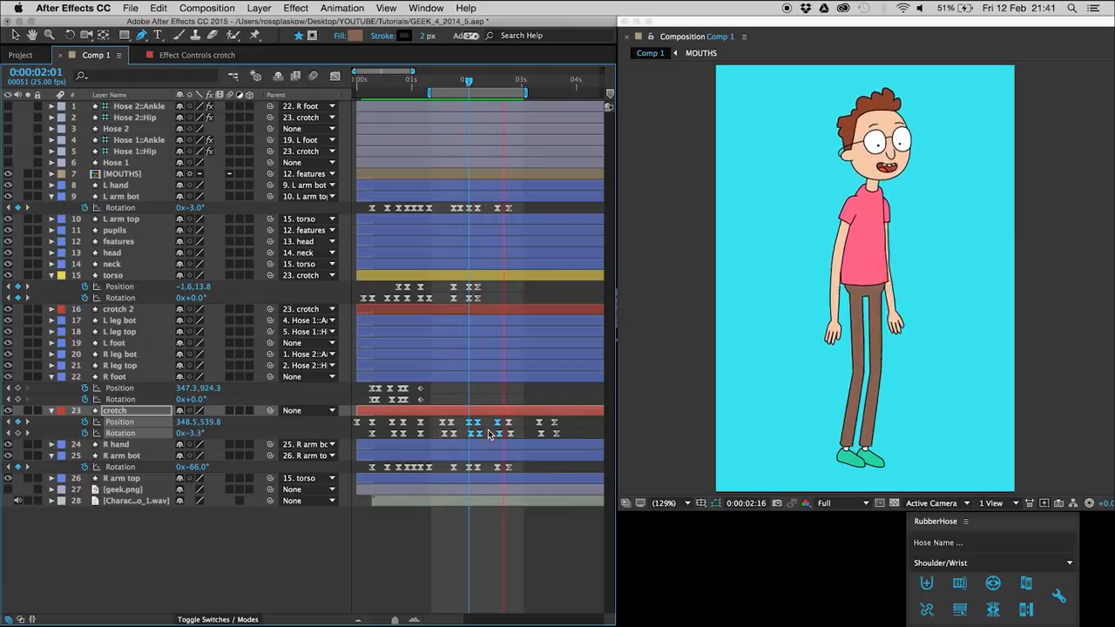
key("space")
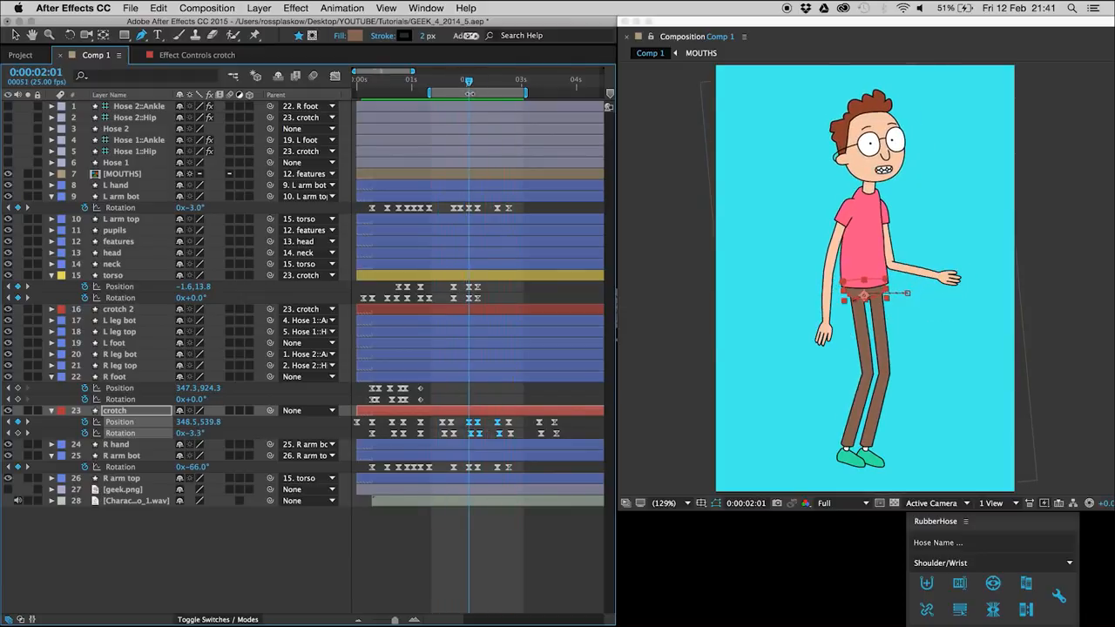
Shift the crotch's same three keyframes back horizontally so Position at 0:00:02:01 is 330.5, 539.8, and deselect them.
key("shift+Left")
key("shift+Left")
key("Right")
key("Right")
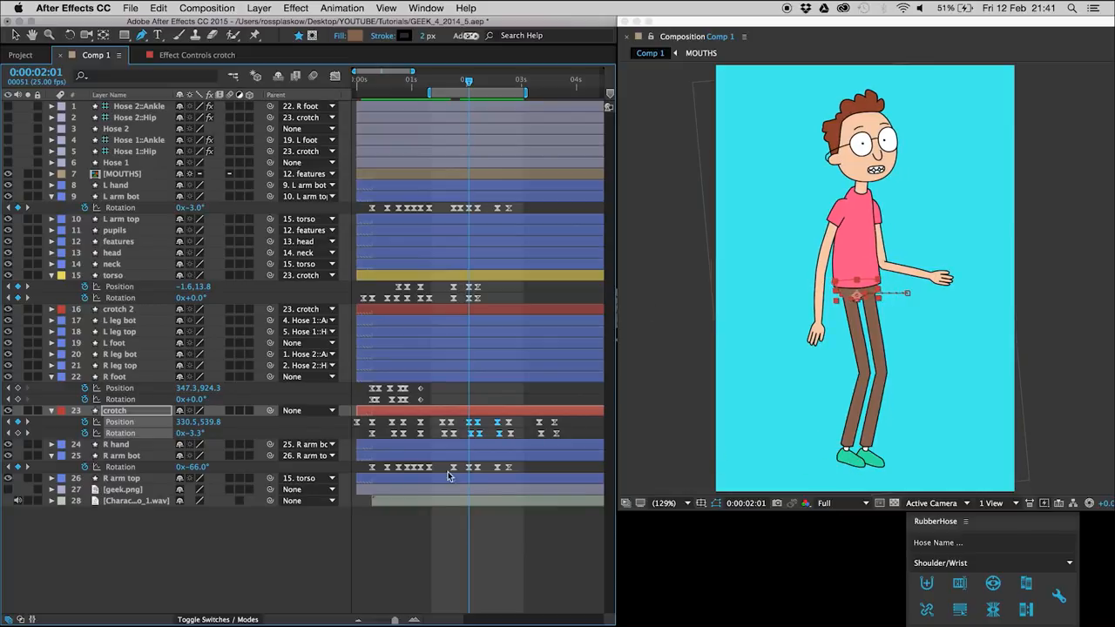
left_click(450, 397)
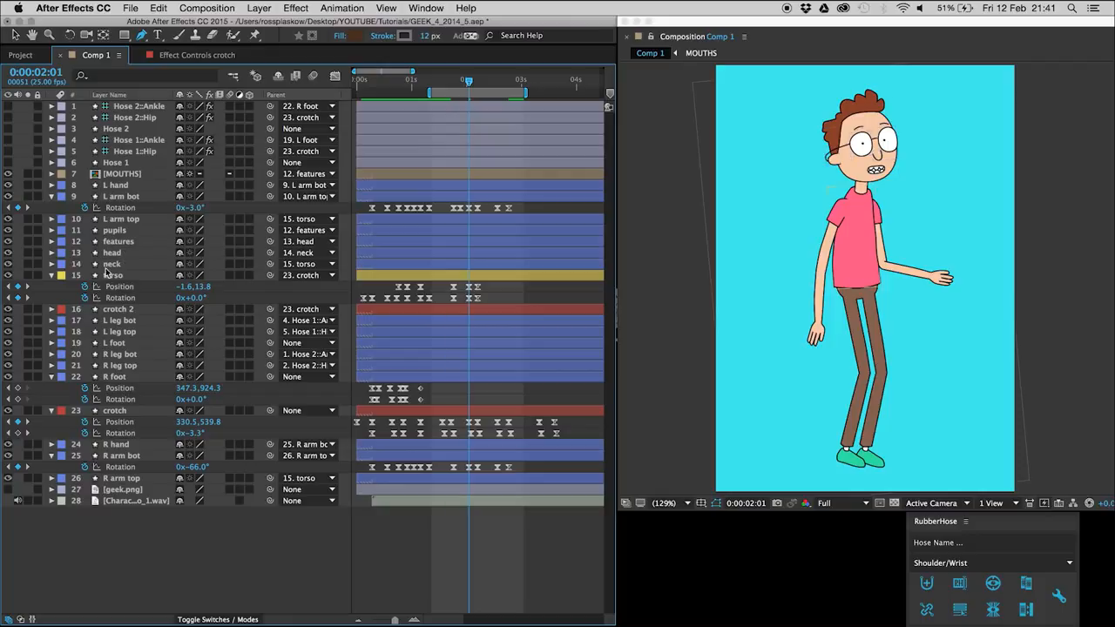
Start Position keyframing on the L foot layer at 0:00:02:01 and move its anchor point down onto the foot.
left_click(117, 344)
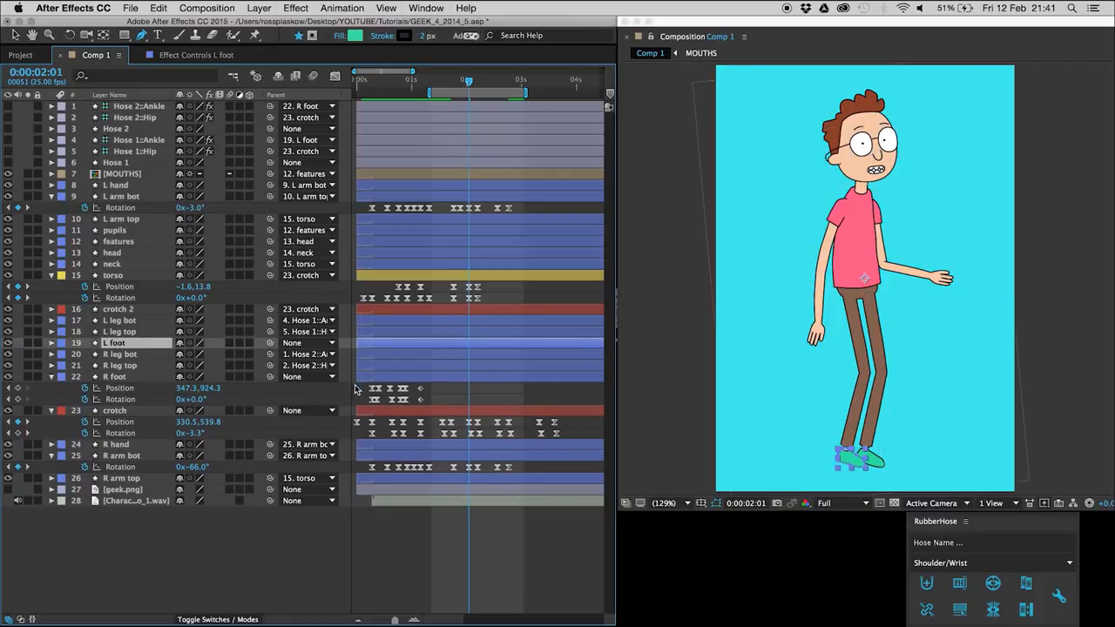
key("p")
left_click(85, 355)
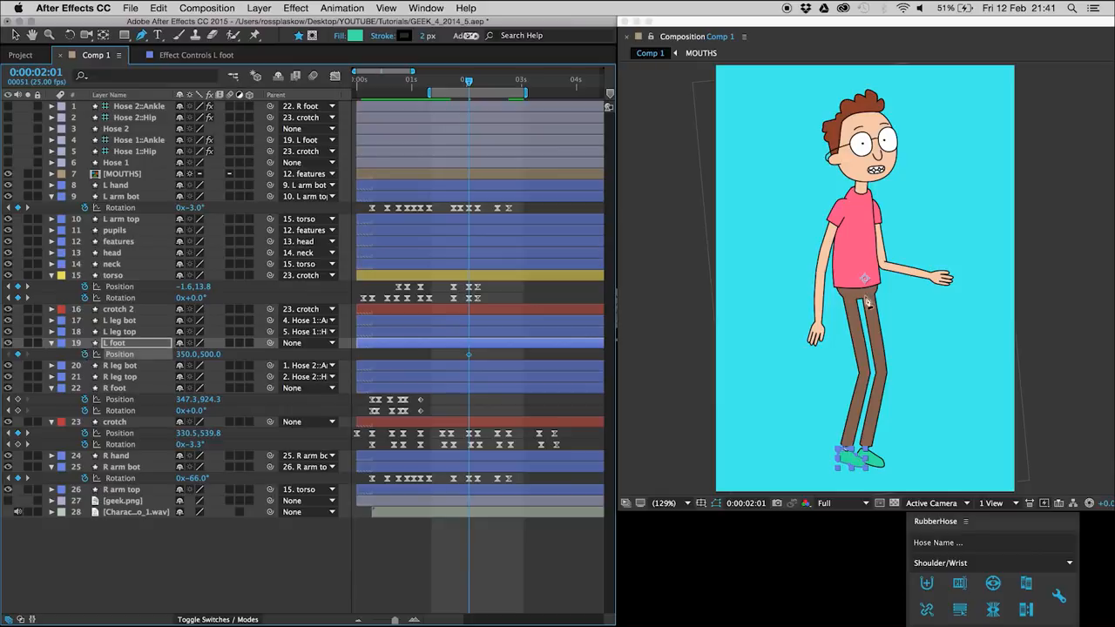
key("y")
left_click_drag(864, 280, 844, 468)
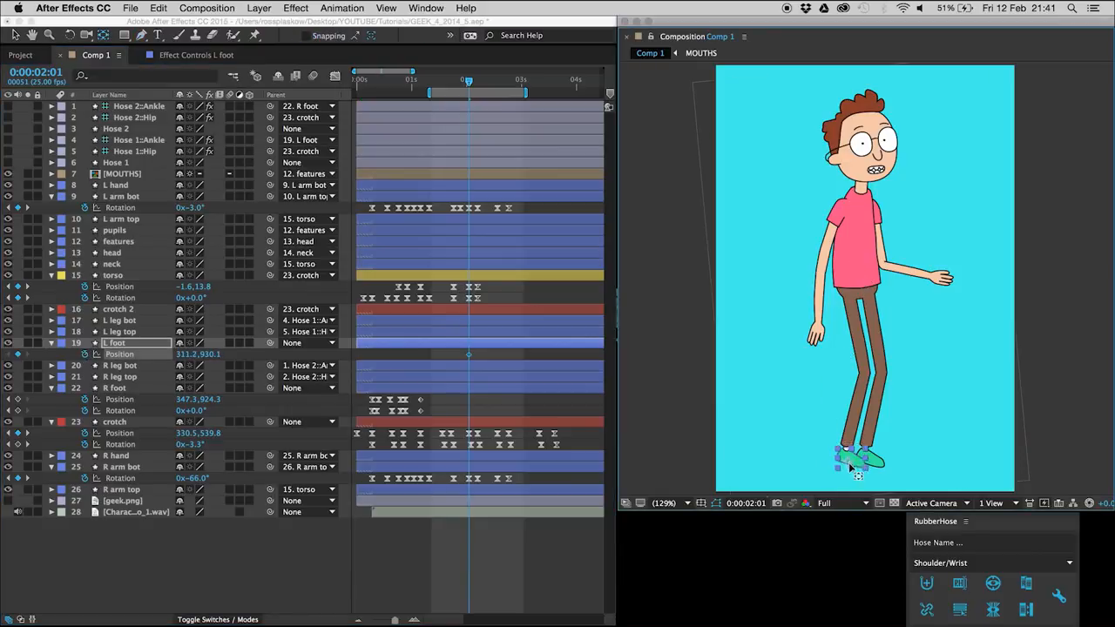
Start Rotation keyframing on the L foot at 0:00:02:01, and add matching Position and Rotation keyframes at 0:00:01:18.
left_click(113, 345)
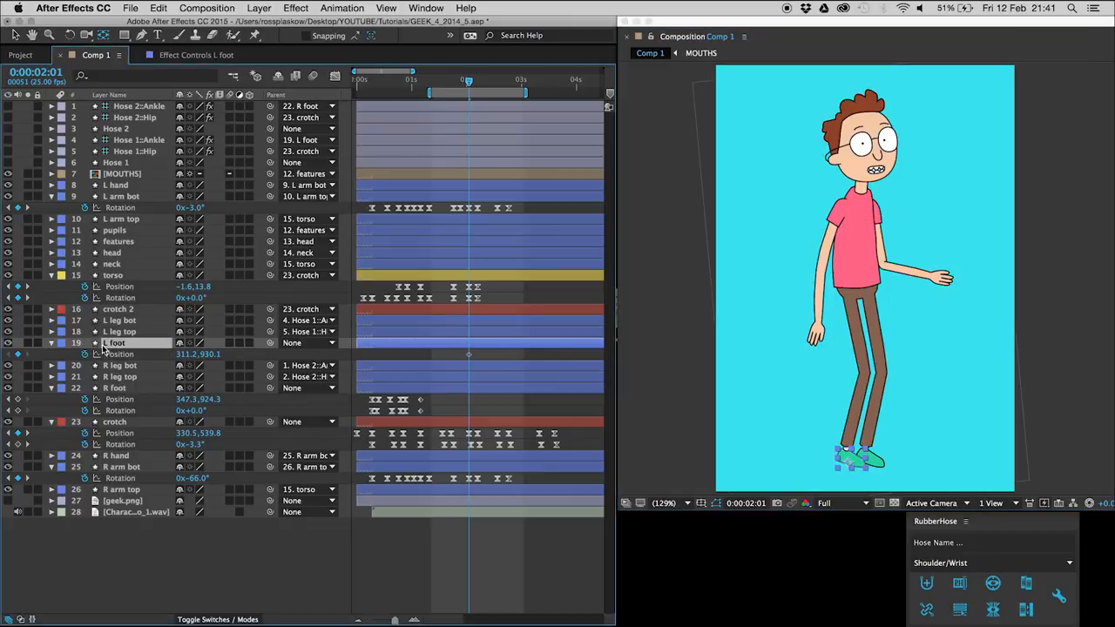
key("alt+shift+r")
key("space")
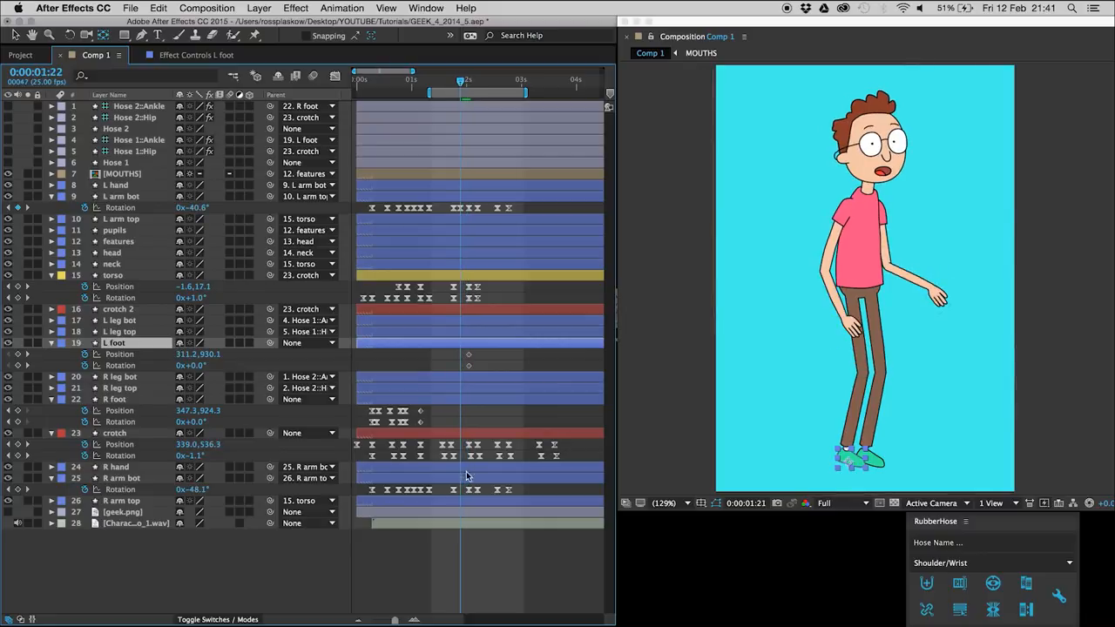
key("Page_Up")
left_click(17, 354)
left_click(17, 365)
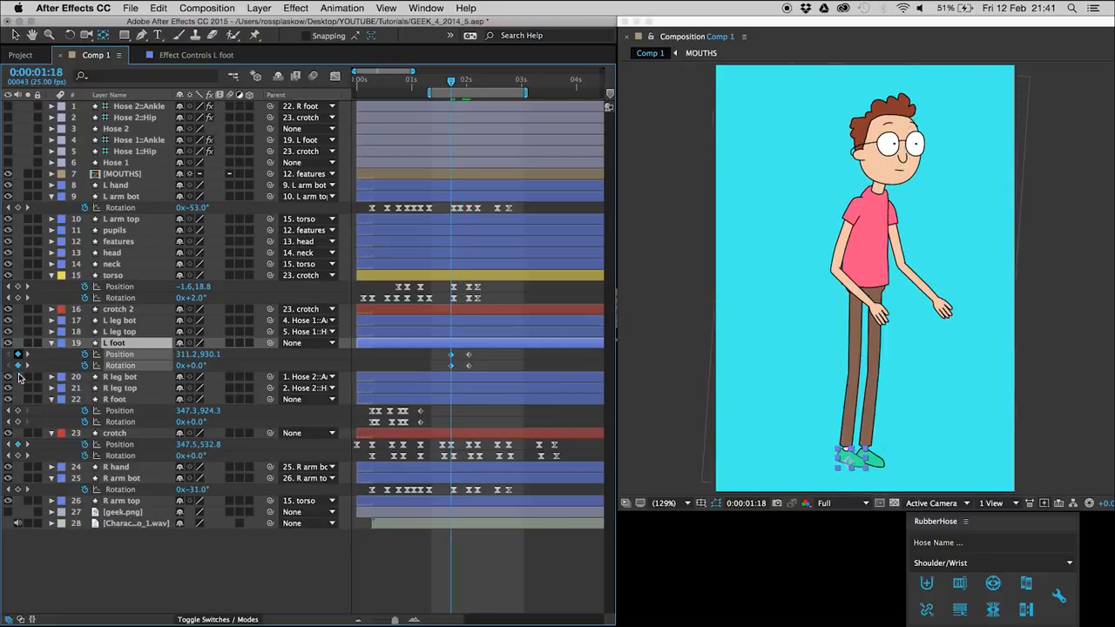
Shift the L foot backwards at 0:00:02:01 to Position 271.2, 930.1 and preview the step.
left_click_drag(451, 84, 468, 84)
left_click_drag(461, 350, 480, 371)
key("shift+Left")
key("shift+Left")
key("shift+Left")
key("shift+Left")
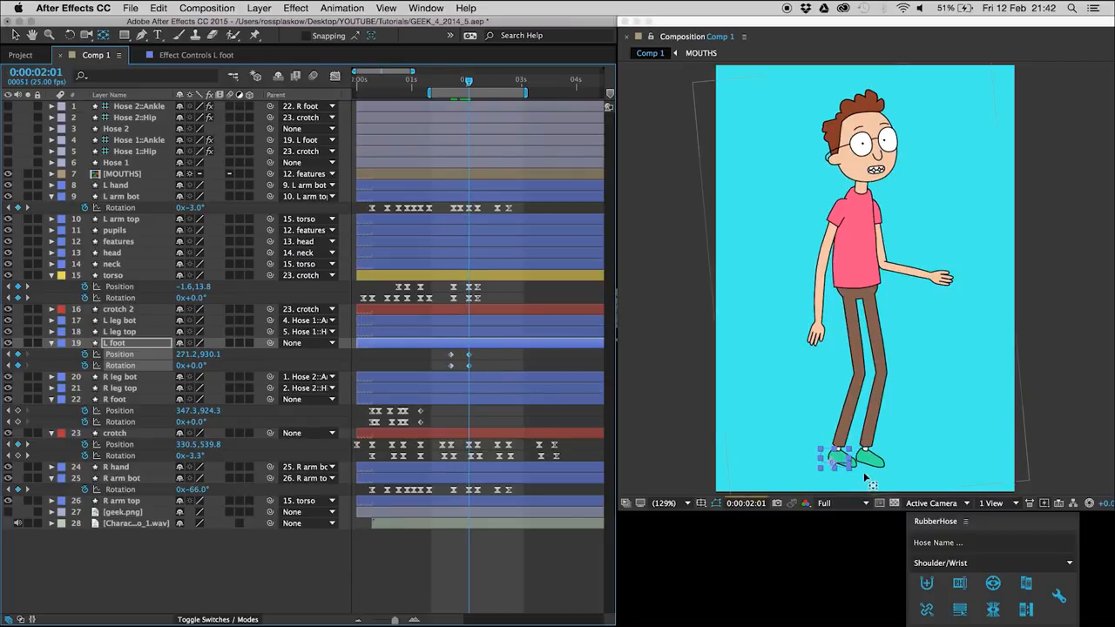
left_click_drag(480, 352, 465, 370)
left_click(463, 369)
key("space")
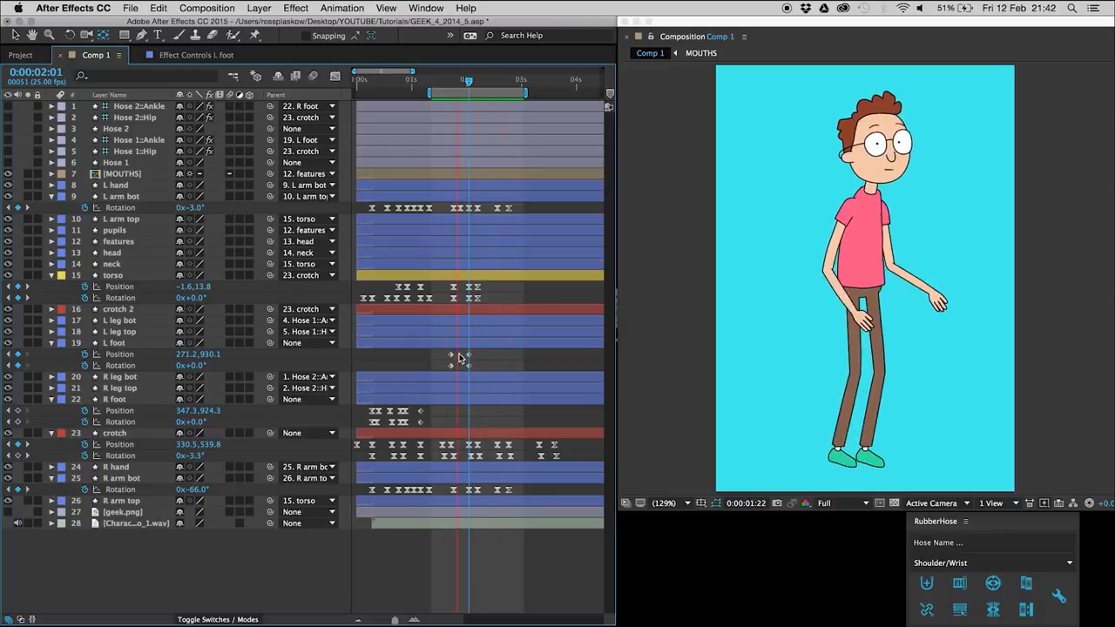
key("space")
Lift the L foot midway through its step at 0:00:01:22 to Position 291.2, 910.1.
key("Page_Down")
key("Page_Down")
key("Page_Up")
key("Page_Up")
key("Page_Up")
key("Page_Up")
key("Page_Up")
key("Page_Up")
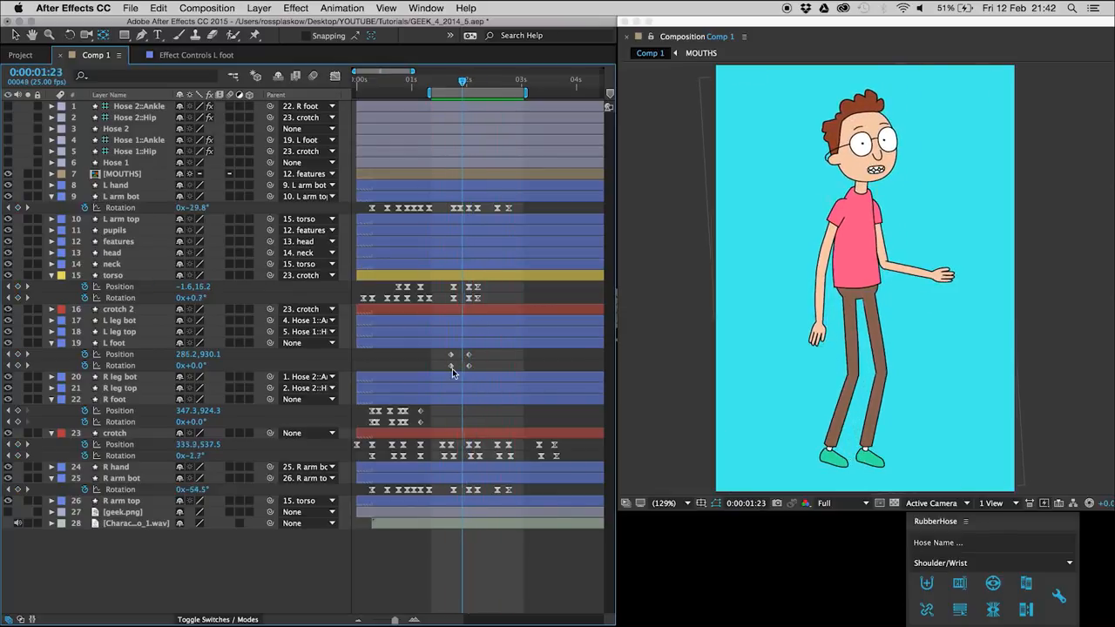
left_click(119, 345)
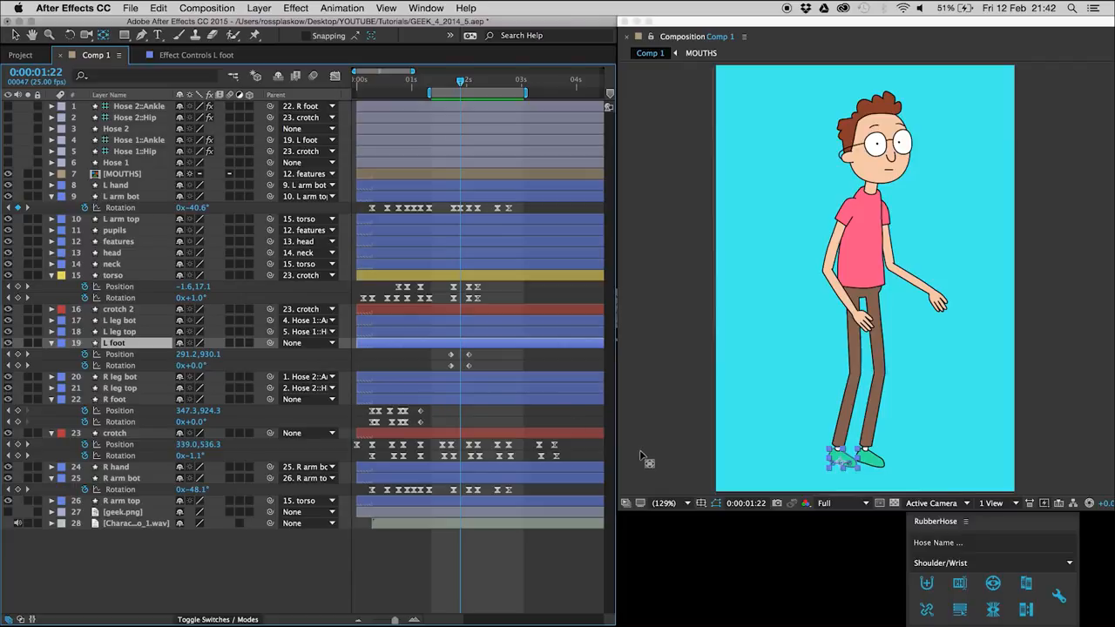
key("shift+Up")
key("shift+Up")
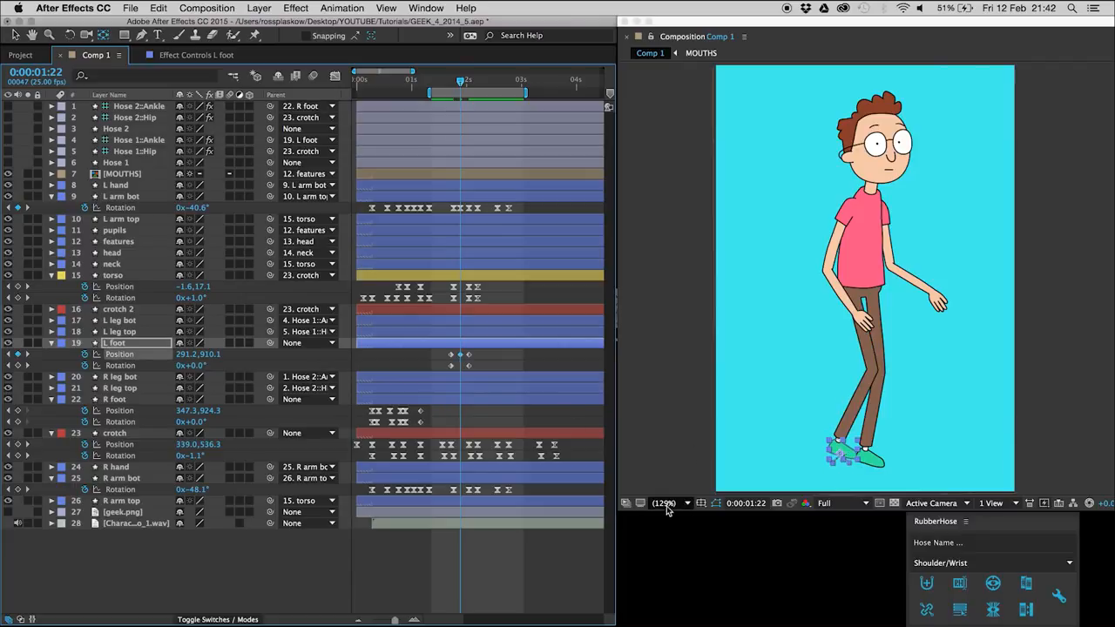
Zoom in on the feet at 400% and curve the L foot's motion path around its middle keyframe into an arc.
left_click(666, 505)
left_click(749, 464)
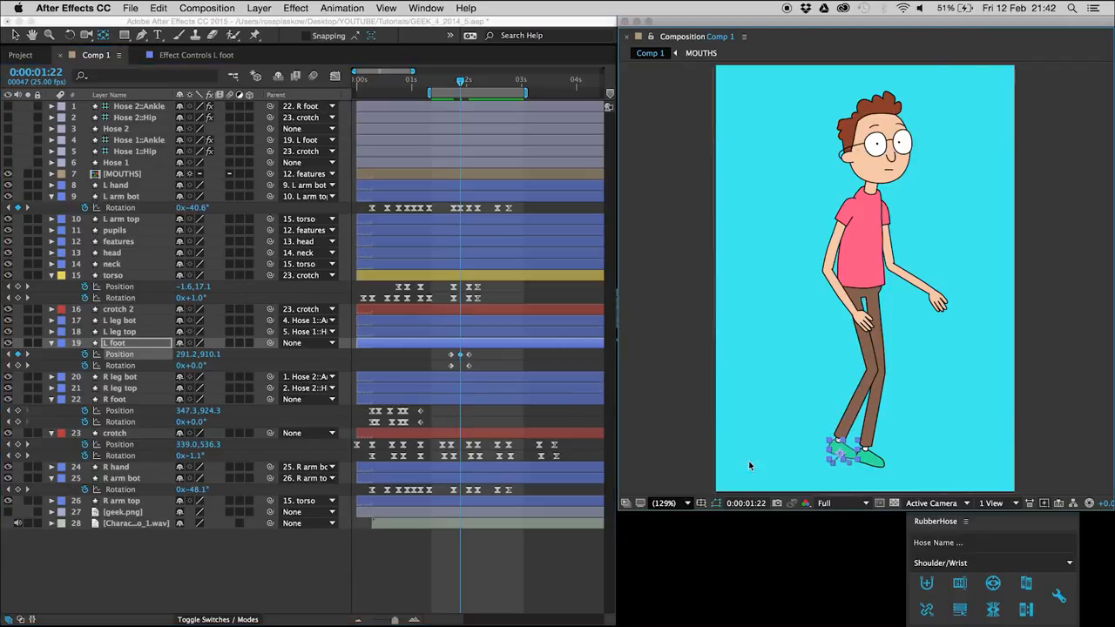
key("space")
left_click_drag(807, 443, 826, 108)
left_click_drag(777, 372, 759, 281)
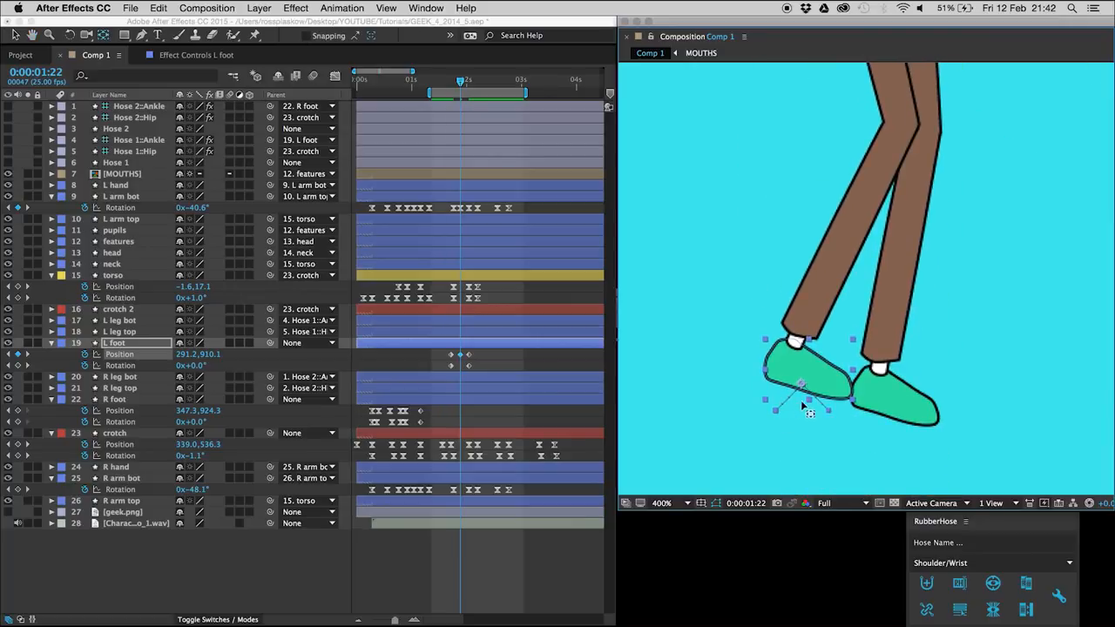
key("g")
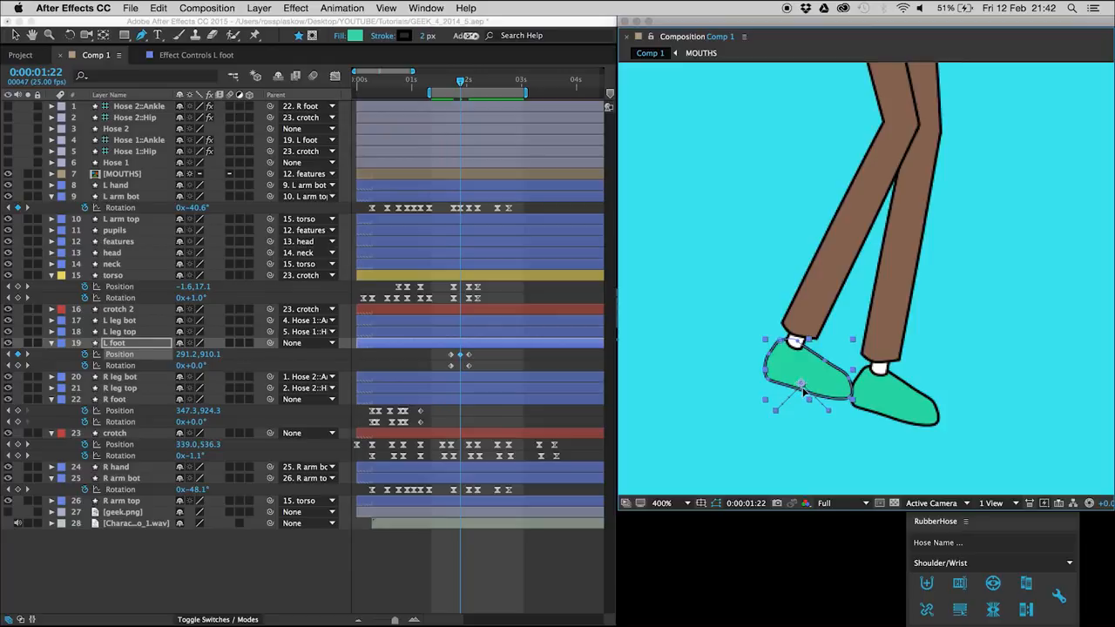
left_click_drag(799, 390, 788, 387)
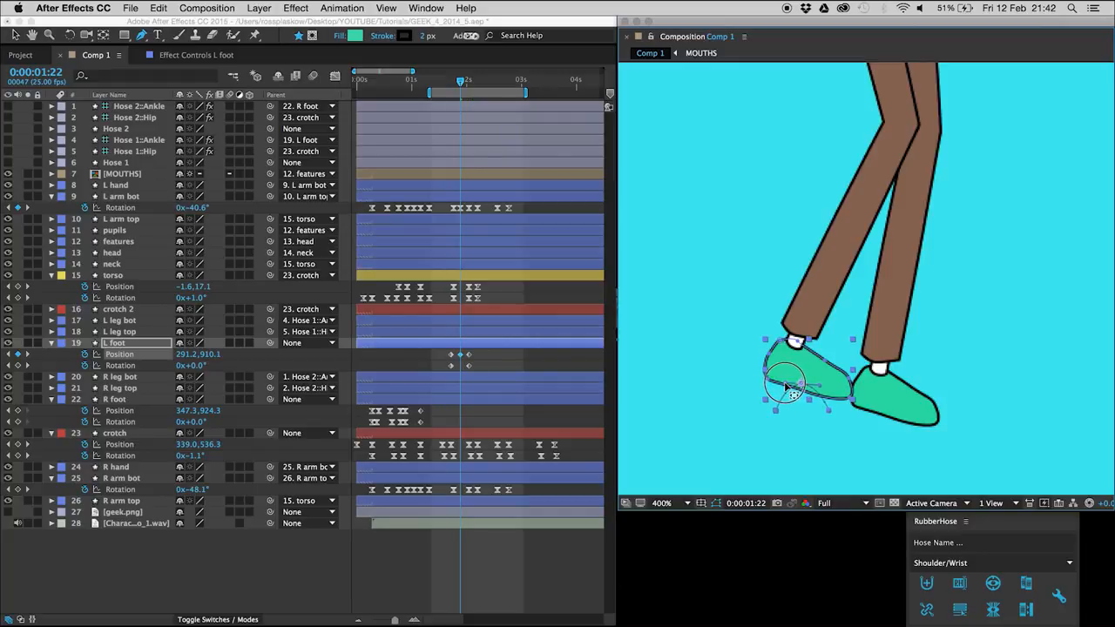
Ease the L foot's Position keyframes at 0:00:01:18 and 0:00:01:22 and step through the frames to check the motion.
left_click(456, 363)
left_click_drag(444, 352, 455, 360)
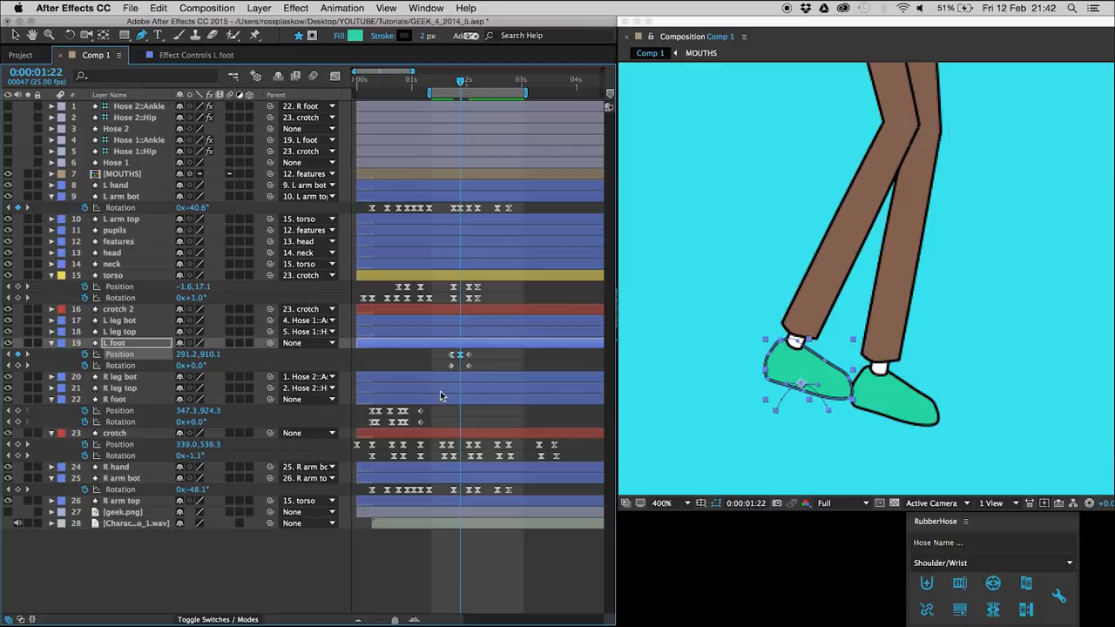
key("Page_Down")
key("Page_Down")
key("Page_Up")
key("Page_Up")
mouse_move(471, 362)
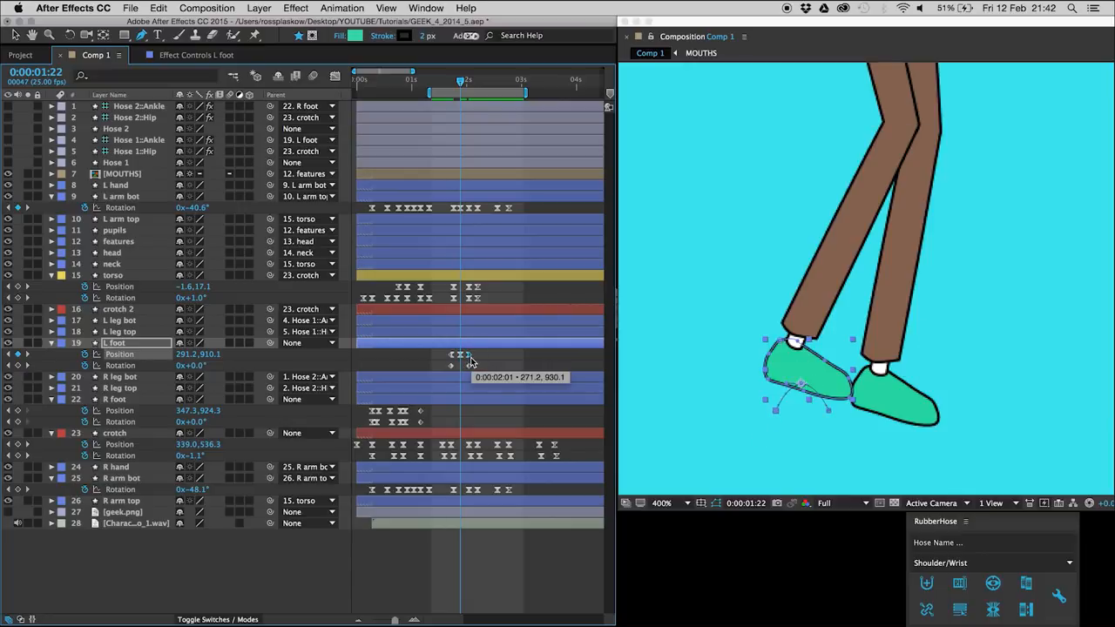
Make the L foot's Position keyframe at 0:00:02:01 linear so the foot lands firmly, and preview the step.
key("Page_Down")
key("Page_Down")
key("Page_Down")
key("Page_Down")
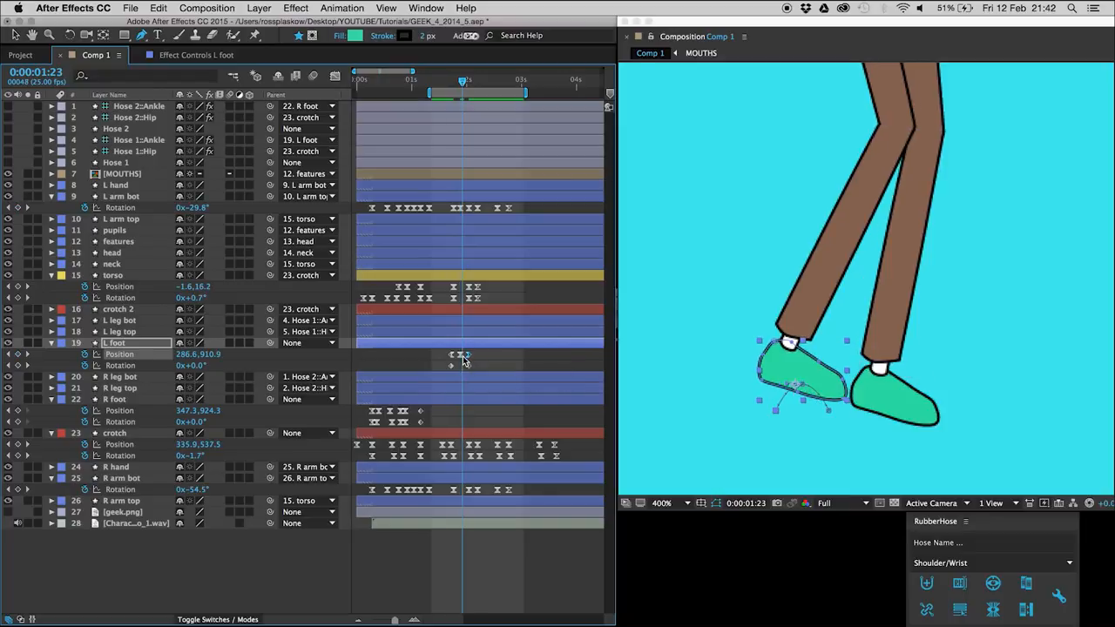
key("Page_Up")
key("Page_Up")
key("Page_Up")
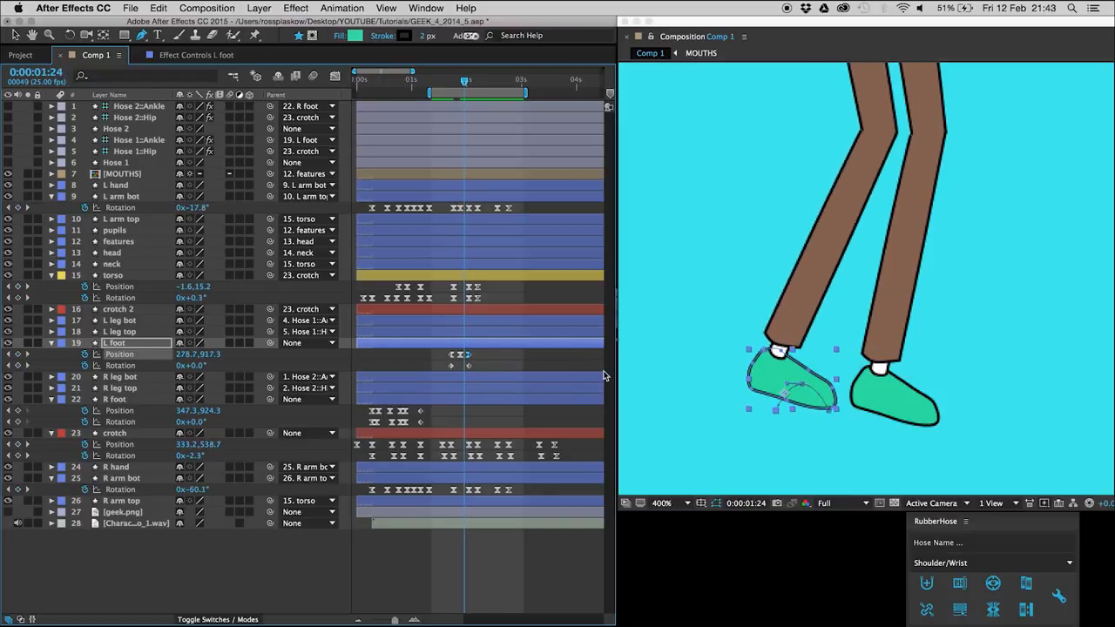
left_click(468, 356, "super")
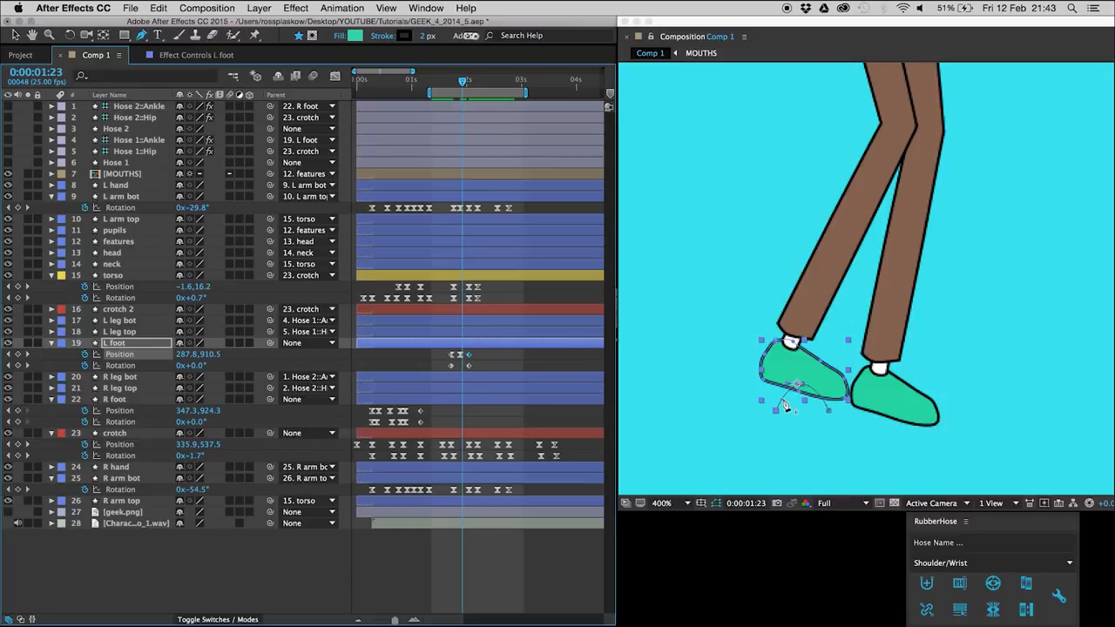
key("Page_Down")
key("Page_Down")
key("Page_Down")
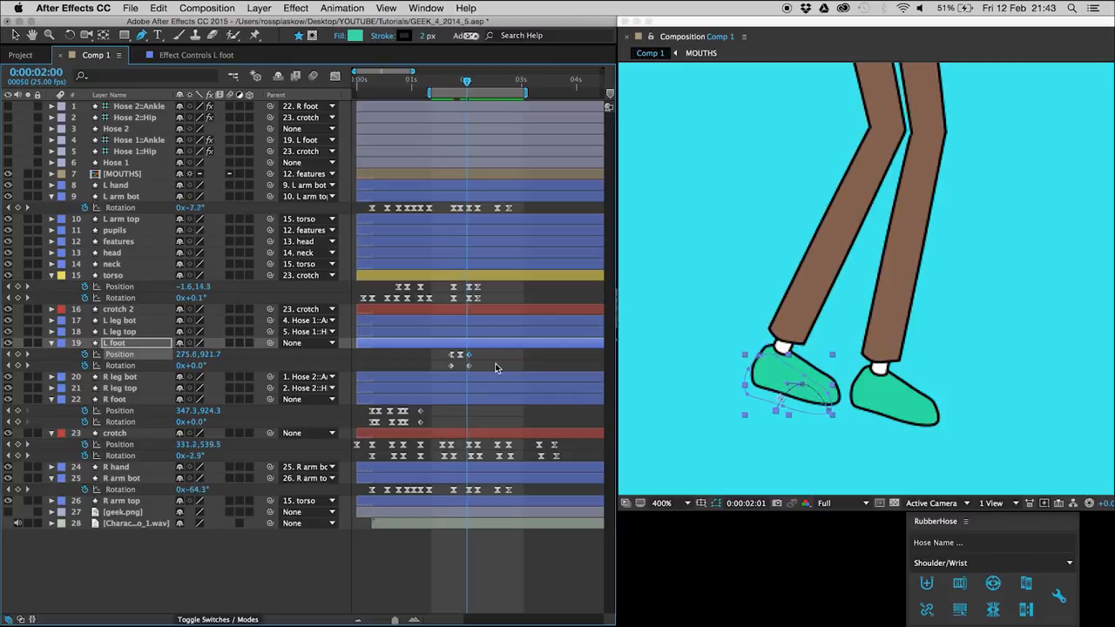
left_click(490, 363)
key("space")
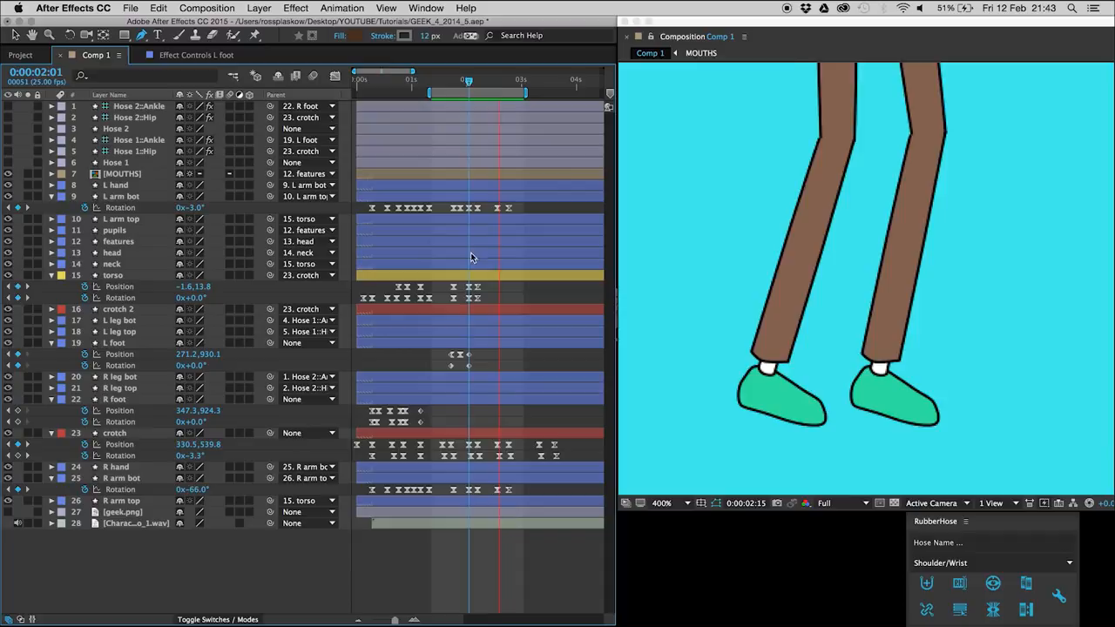
Rotate the L foot clockwise at 0:00:01:20 so its toe points down as the foot leaves the ground.
left_click(455, 84)
left_click_drag(455, 88, 451, 85)
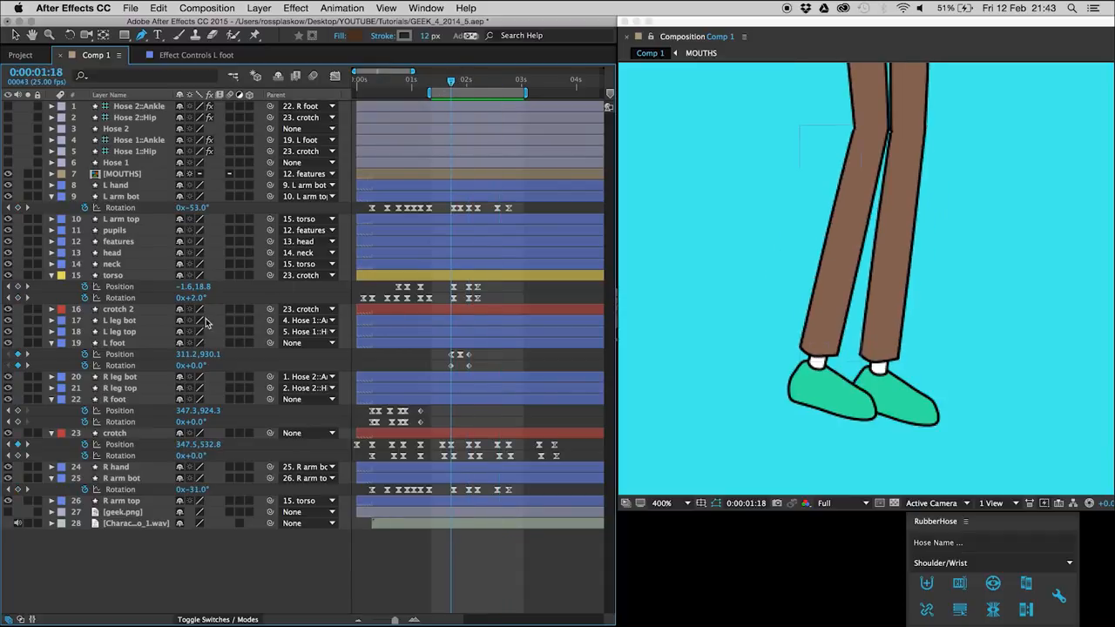
left_click(152, 345)
key("Page_Down")
key("Page_Down")
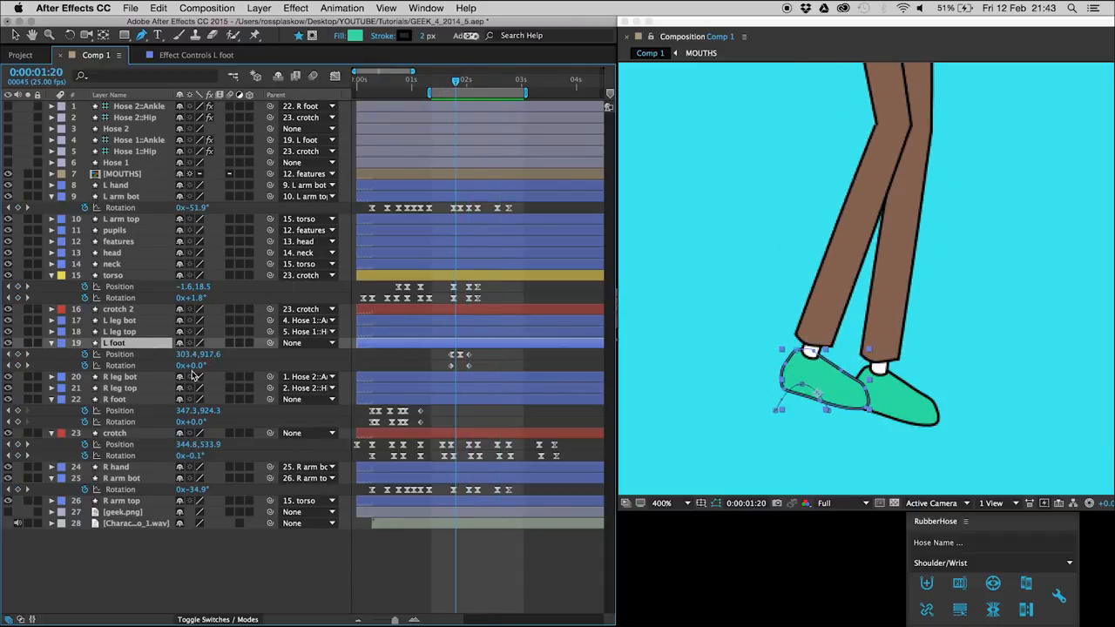
mouse_move(196, 373)
left_mouse_down()
mouse_move(190, 353)
mouse_move(196, 363)
left_mouse_up()
key("Page_Up")
key("Page_Up")
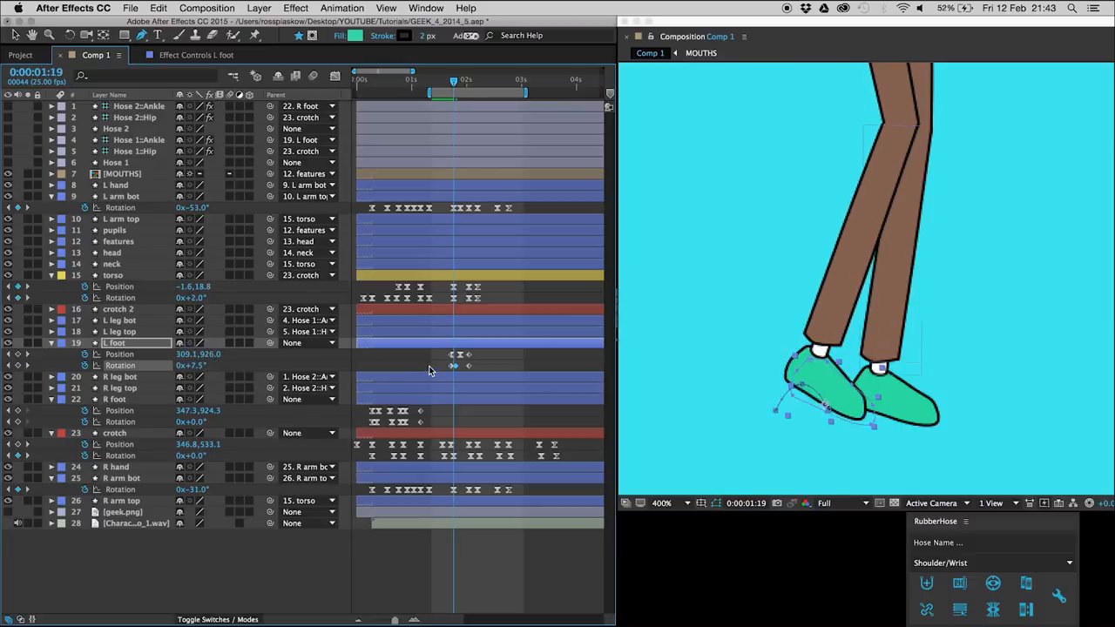
Set the L foot's Rotation at 0:00:01:24 to -10.0°, ease its Rotation keyframes and preview the landing.
key("Page_Down")
key("Page_Down")
key("Page_Down")
key("Page_Down")
key("Page_Down")
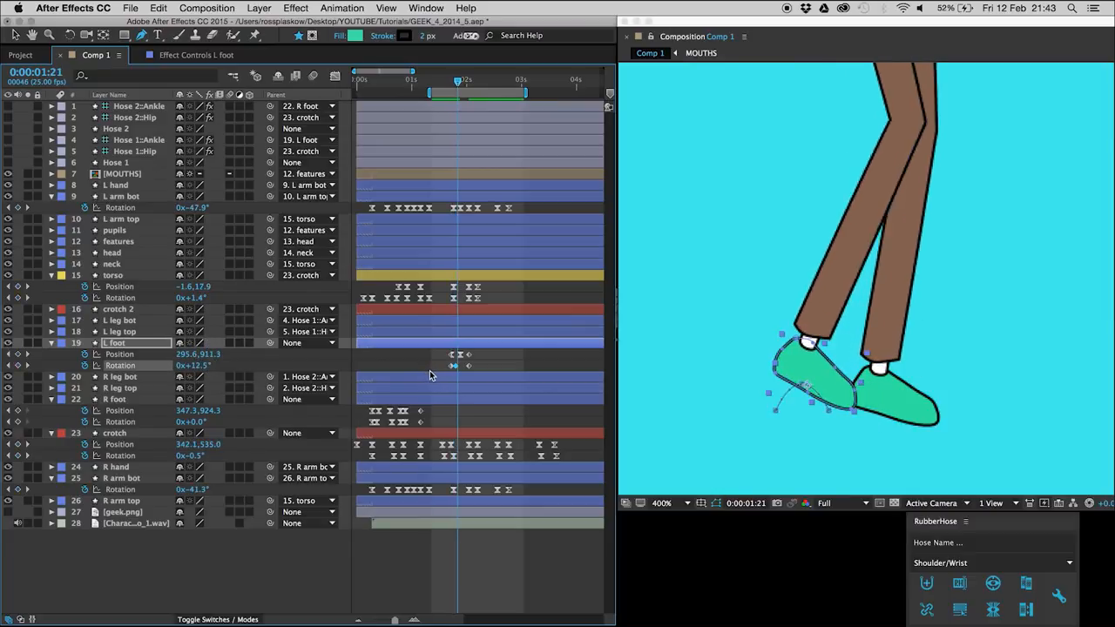
key("Page_Down")
key("Page_Down")
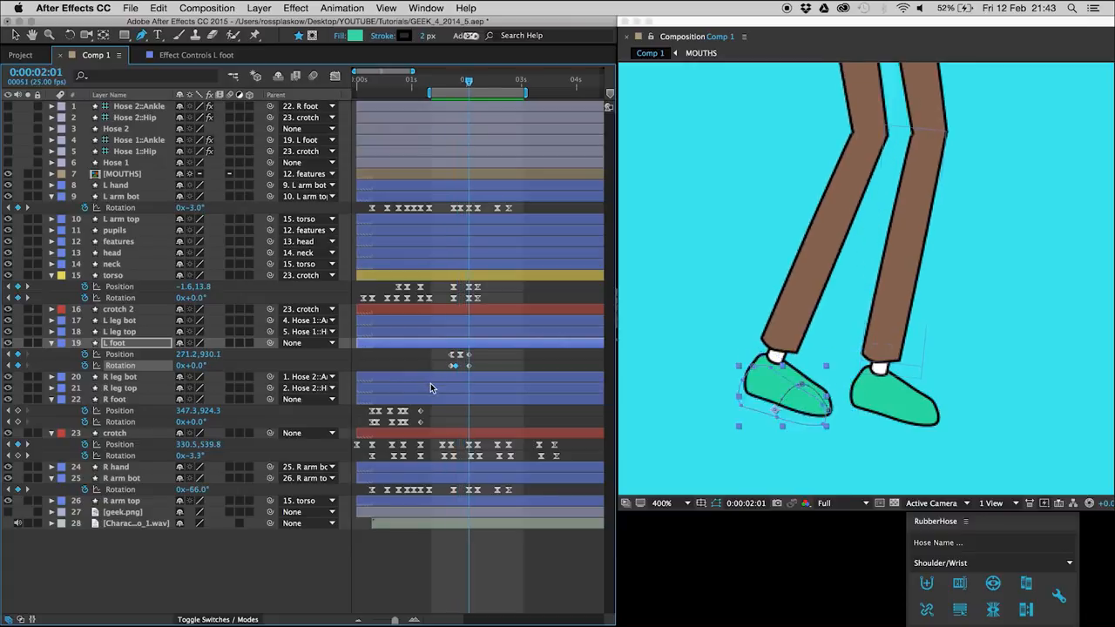
key("Page_Up")
left_click_drag(195, 366, 186, 367)
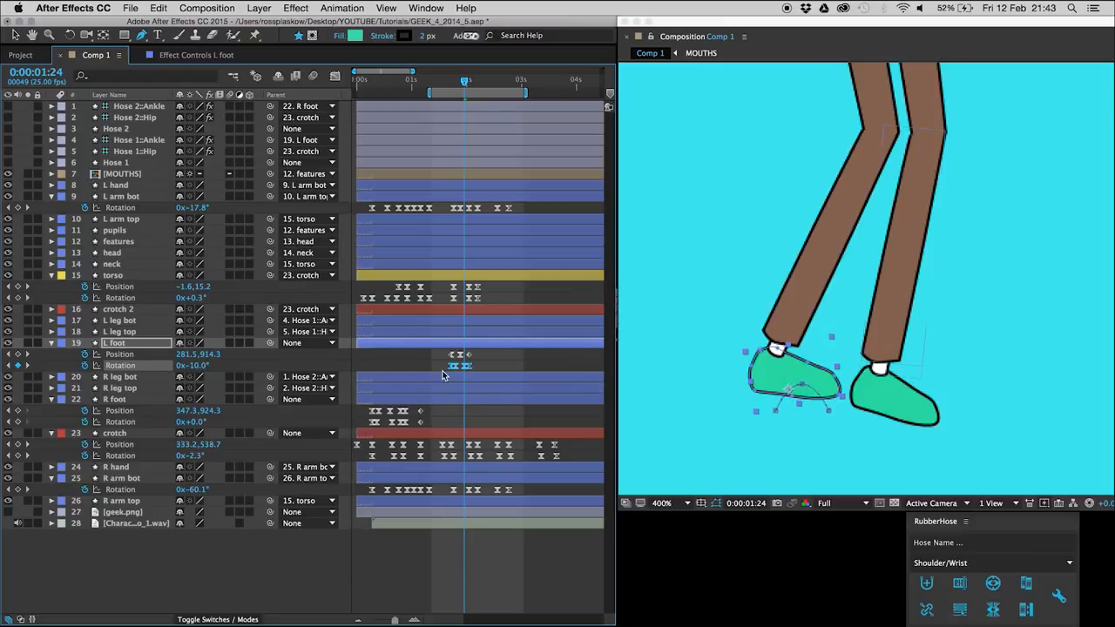
left_click(478, 367)
key("space")
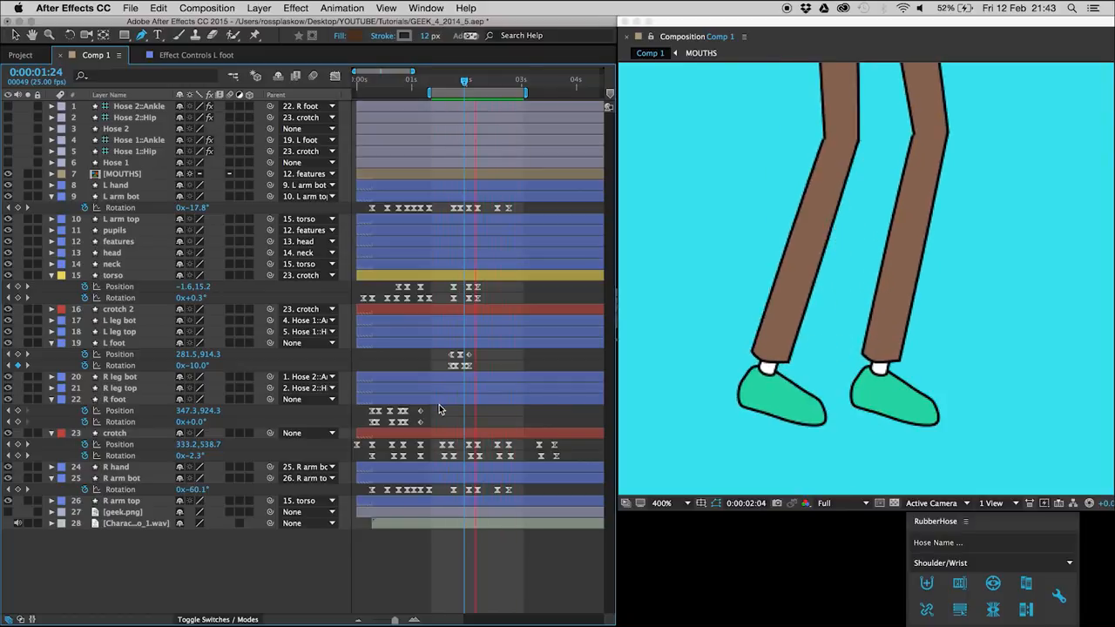
key("space")
Set the L foot's Rotation at 0:00:01:24 to -3.0° and preview the step again.
left_click(467, 87)
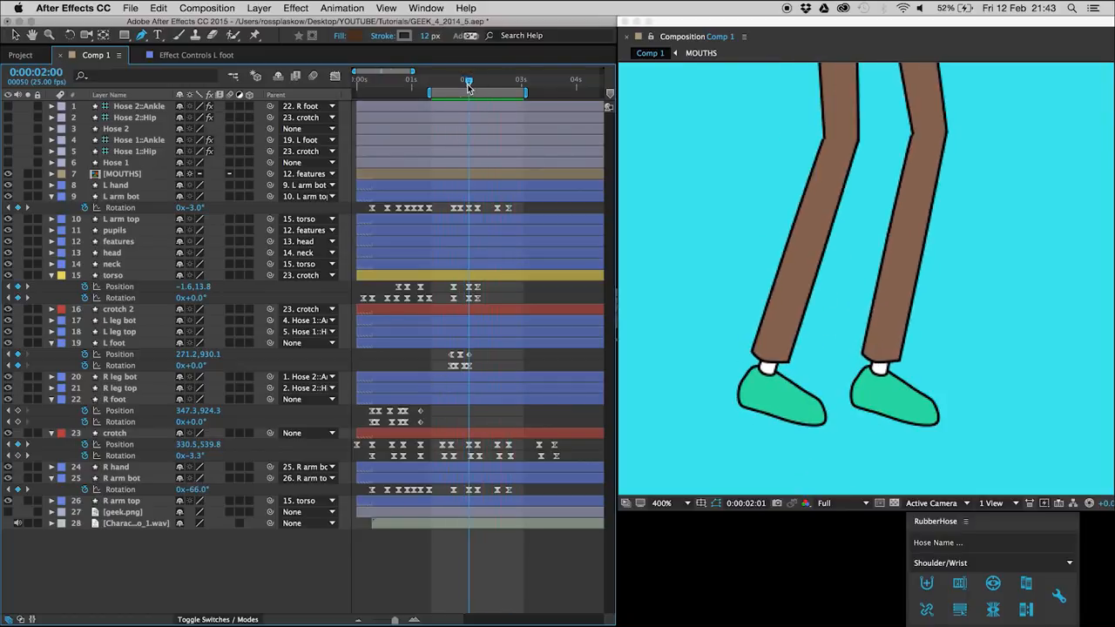
mouse_move(198, 368)
left_mouse_down()
mouse_move(200, 357)
mouse_move(189, 364)
mouse_move(216, 375)
left_mouse_up()
key("space")
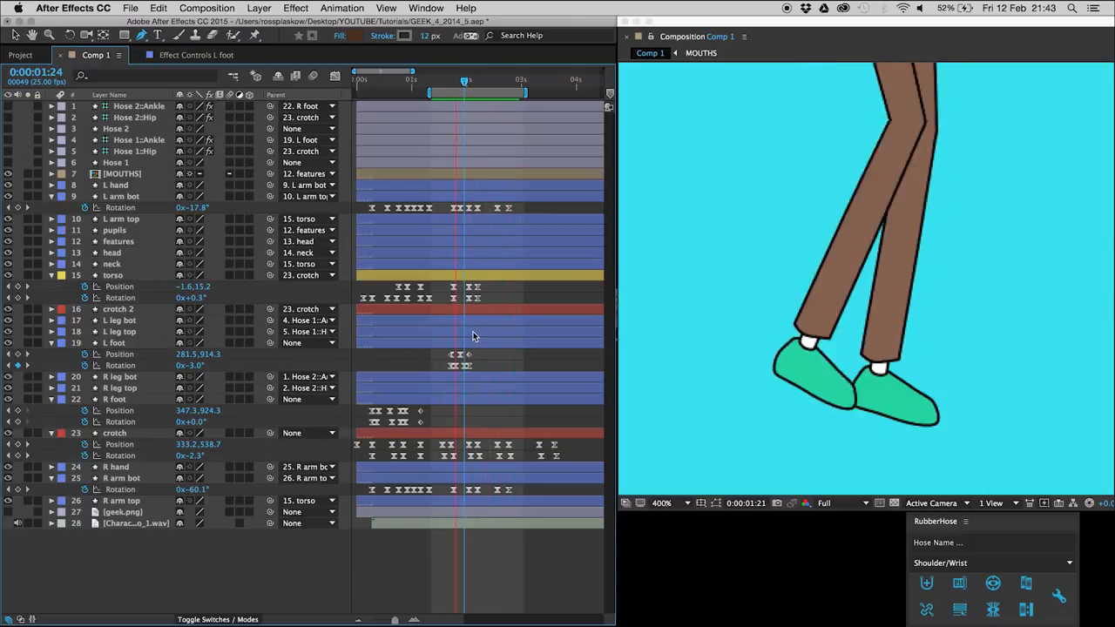
left_click_drag(477, 353, 458, 375)
Fit the whole character in the composition view and preview the leg movement in context.
left_click(662, 503)
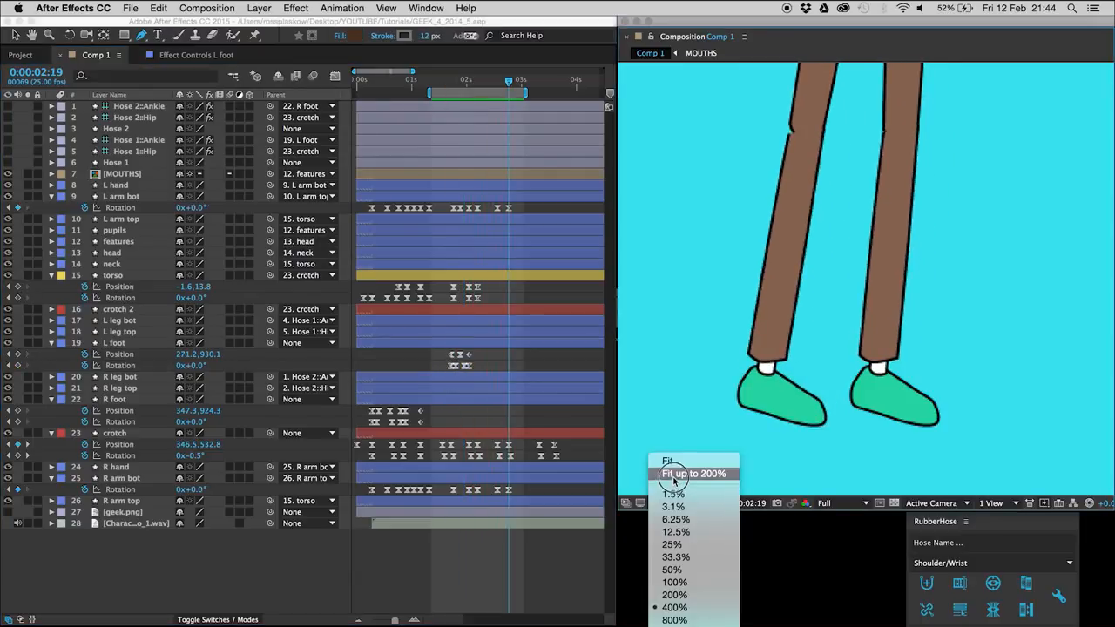
left_click(692, 473)
key("space")
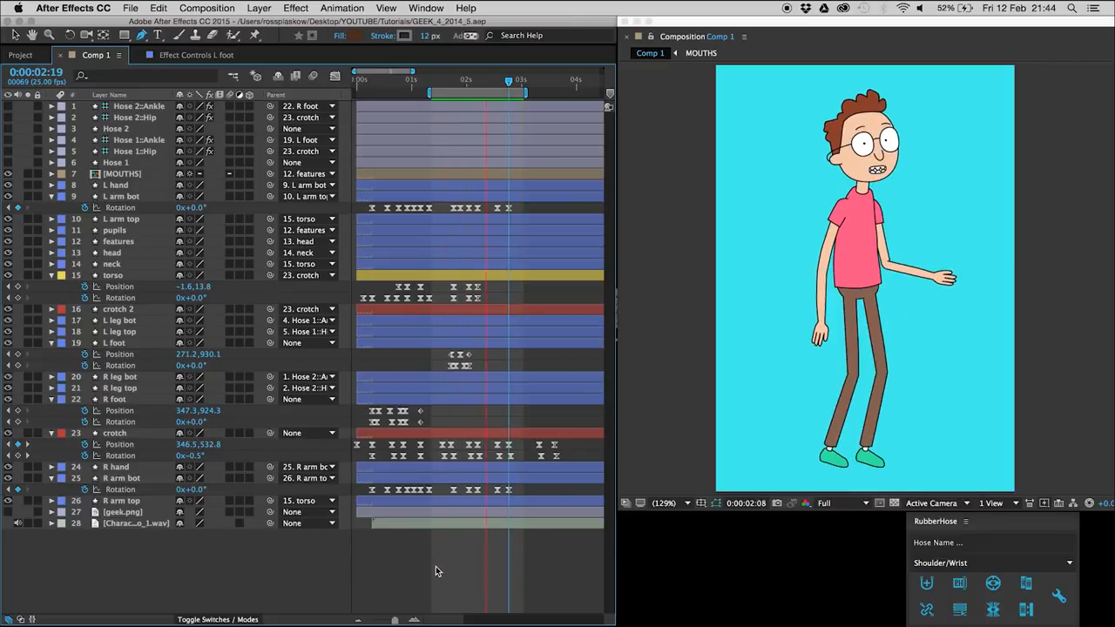
key("space")
Lower the L foot at 0:00:01:22 to a Y position of about 924 and preview the backward step.
mouse_move(454, 84)
left_mouse_down()
mouse_move(473, 85)
mouse_move(449, 86)
mouse_move(461, 88)
left_mouse_up()
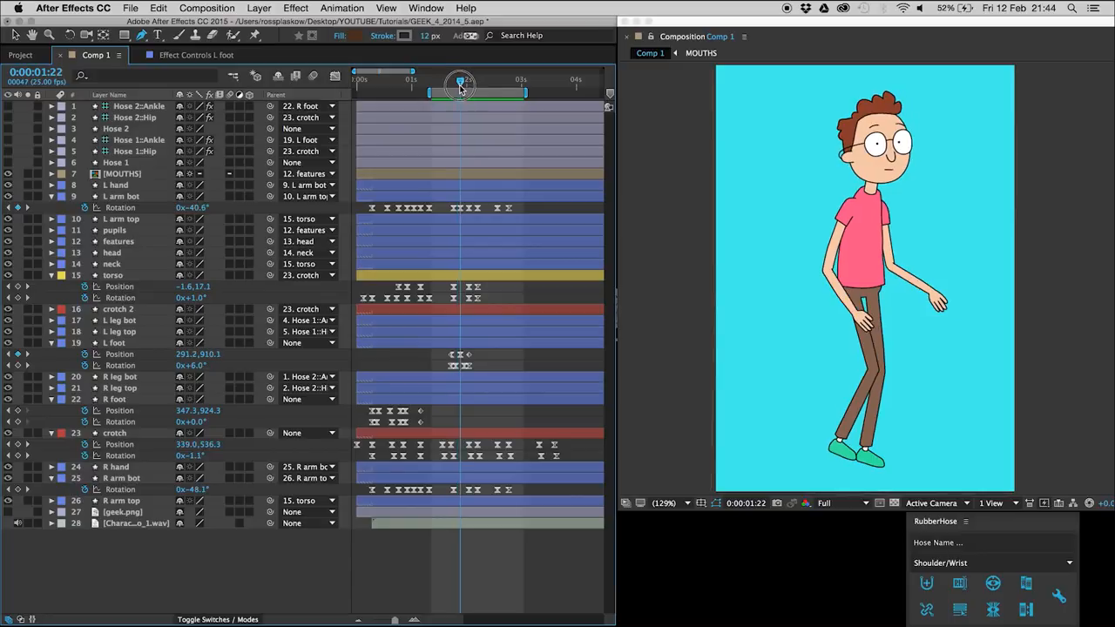
left_click(129, 345)
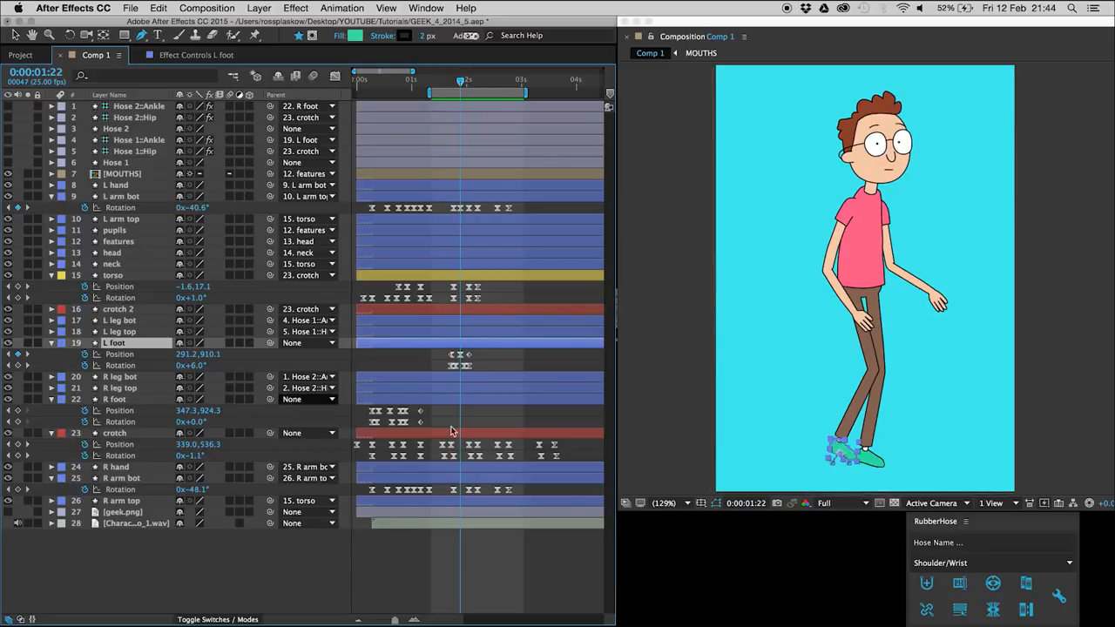
key("Down")
key("Down")
key("Down")
key("Down")
key("Down")
key("Down")
key("Down")
key("Down")
key("Down")
key("Down")
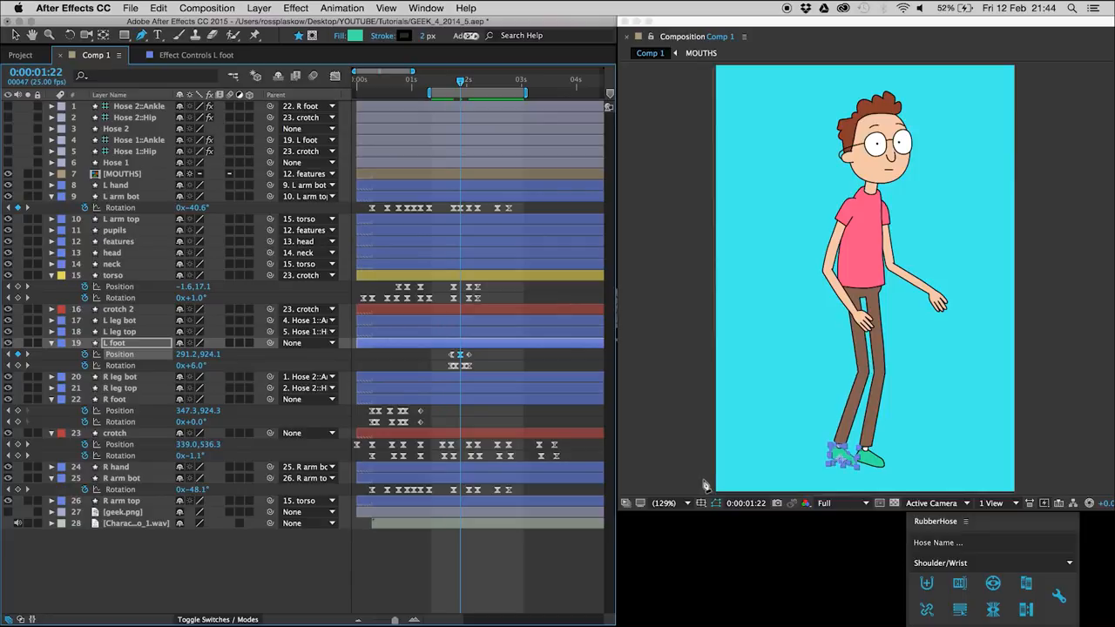
left_click(484, 359)
key("space")
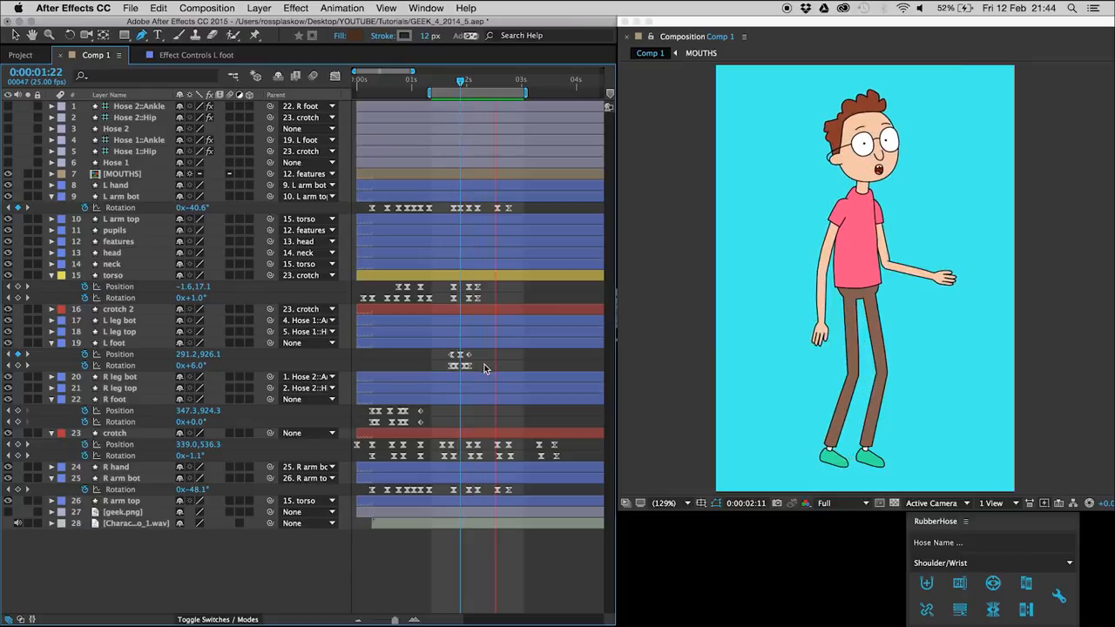
key("space")
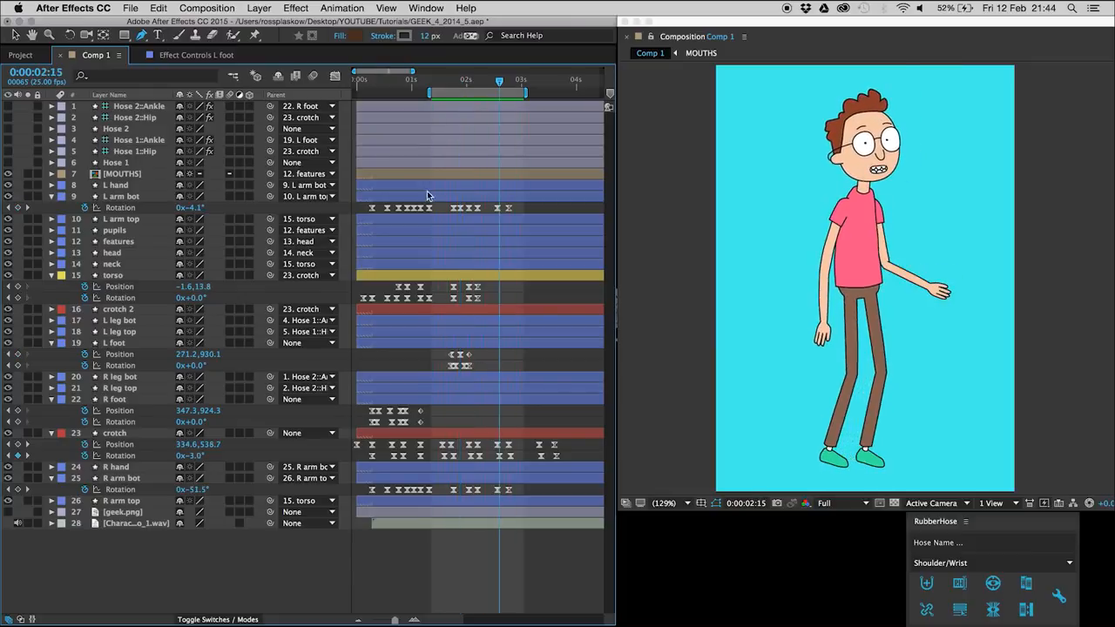
Delete the L foot's Rotation keyframe at 0:00:01:24 and preview the landing.
left_click_drag(454, 87, 450, 88)
key("Page_Down")
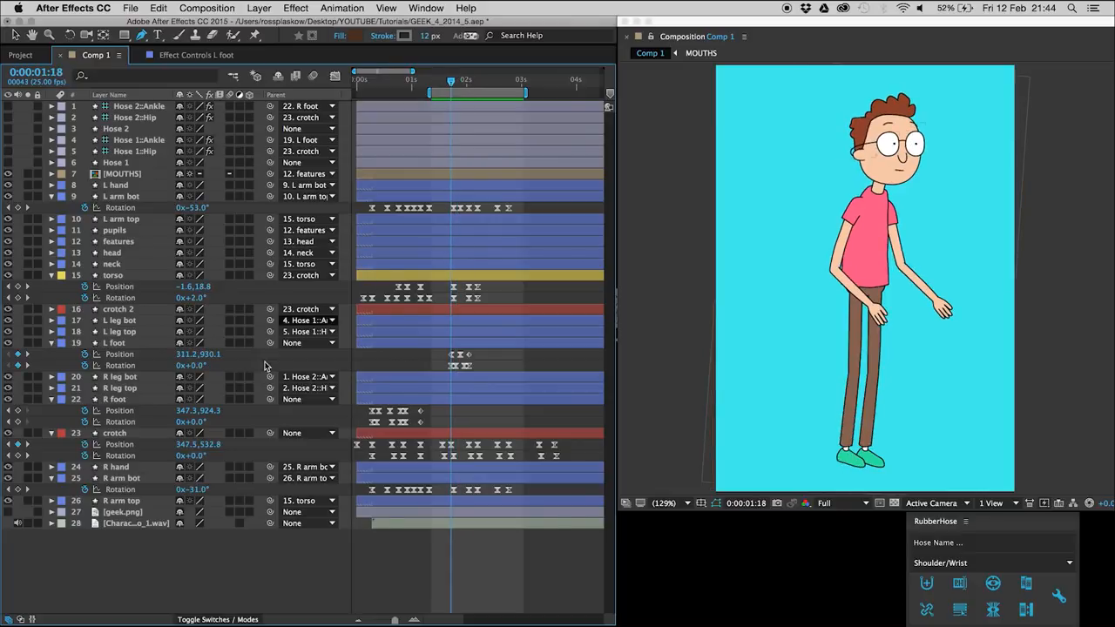
left_click(466, 367)
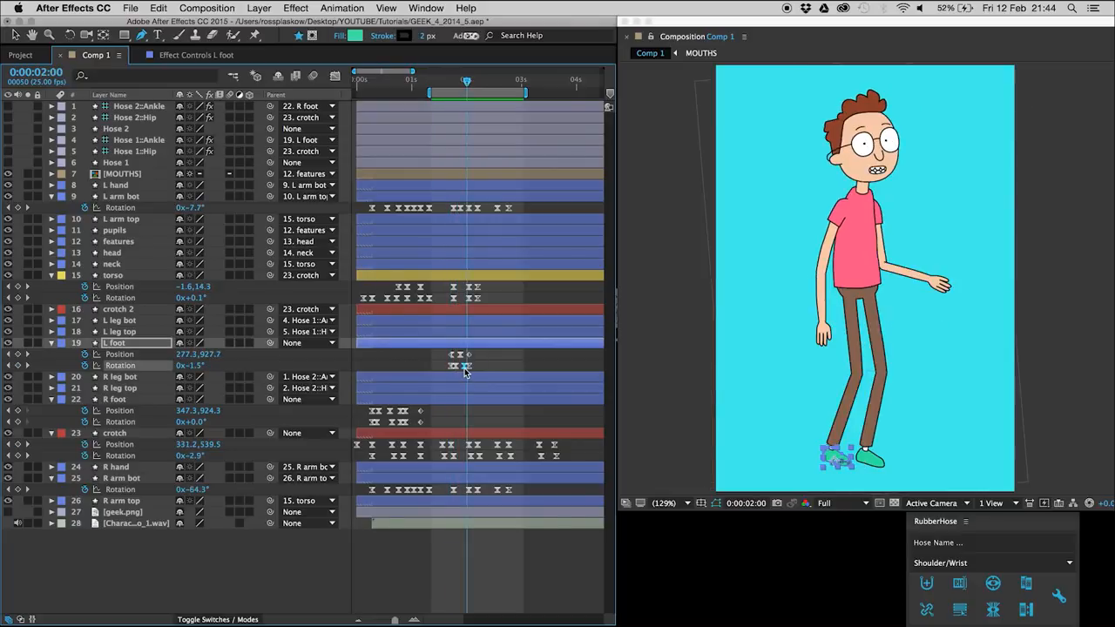
key("Delete")
left_click(484, 367)
key("space")
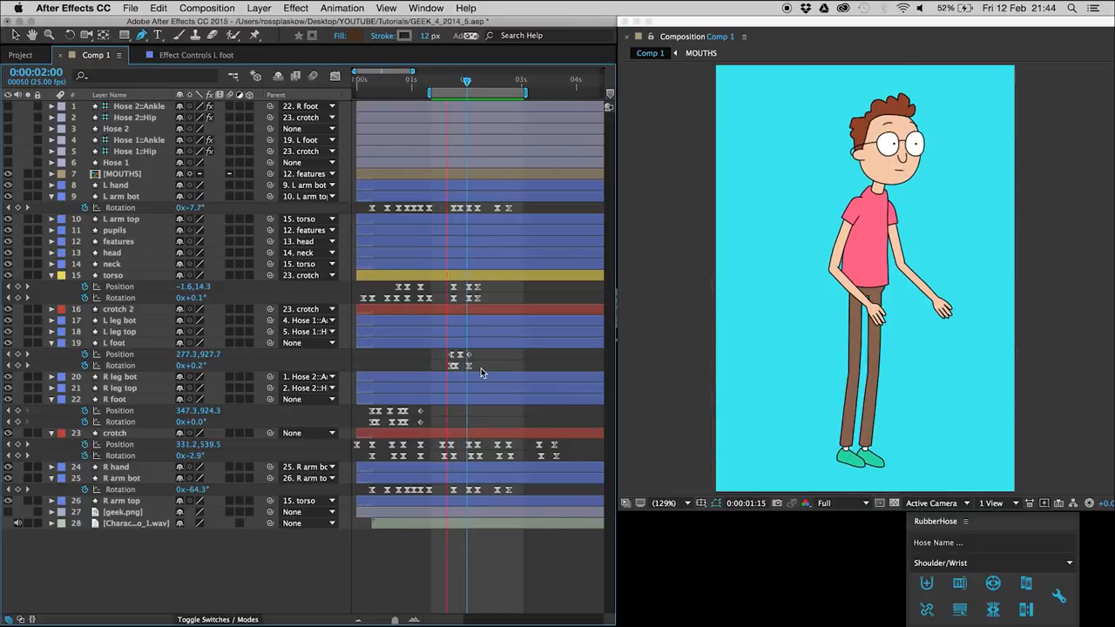
Make the L foot's middle Position keyframe linear and pull its landing Position and Rotation keyframes earlier to 0:00:01:24.
left_click(459, 355, "super")
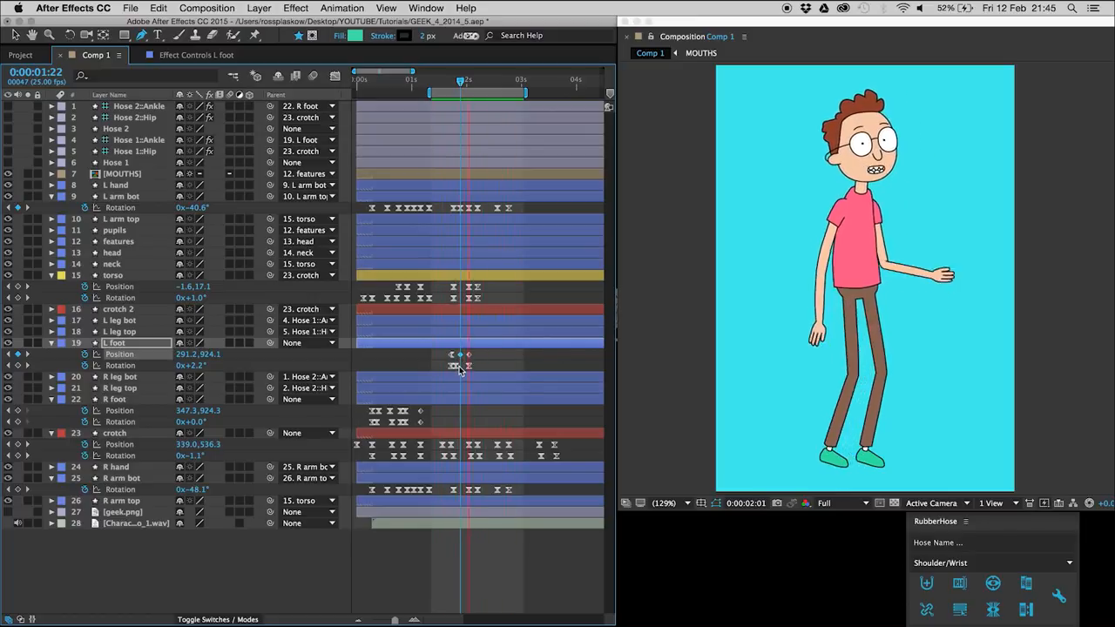
left_click_drag(476, 353, 463, 370)
left_click_drag(467, 366, 464, 366)
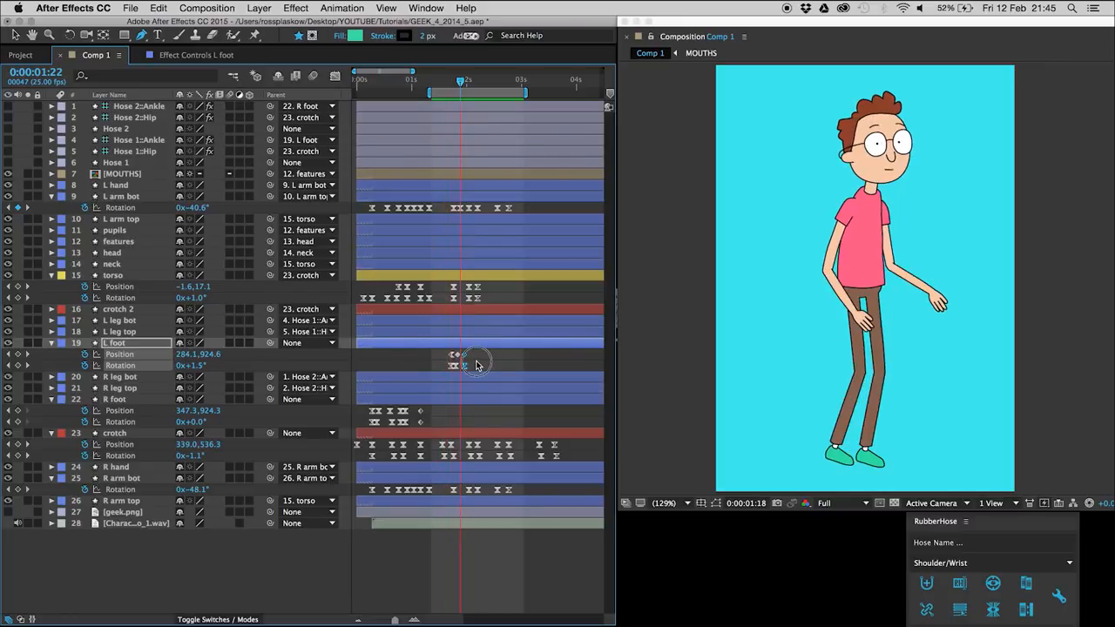
left_click(478, 363)
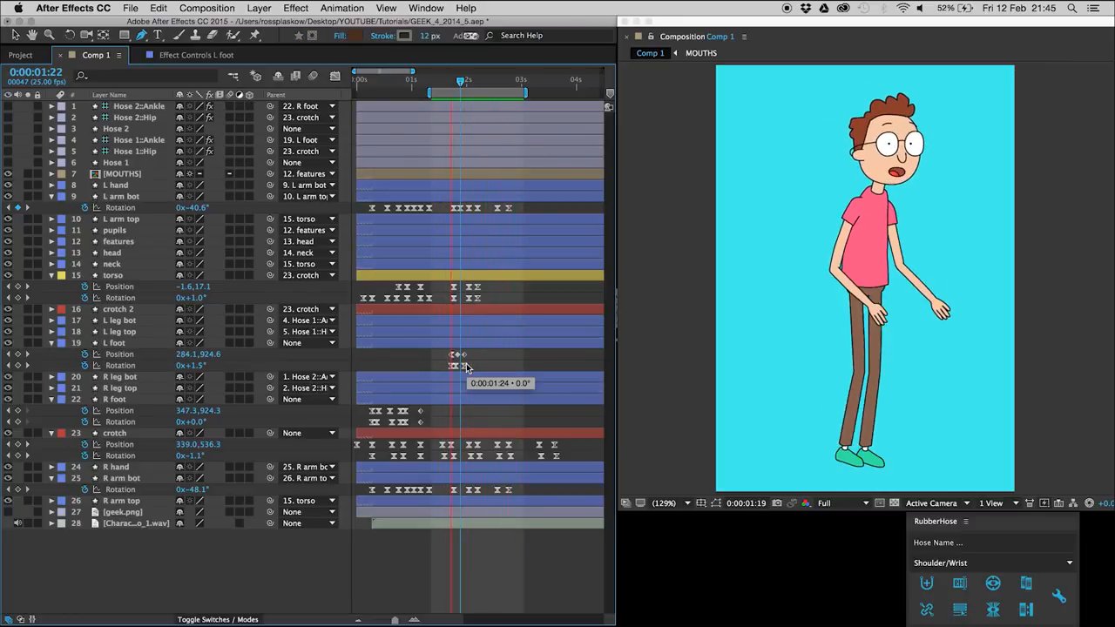
Add holding Position and Rotation keyframes to the L foot at 0:00:02:14.
left_click(451, 82)
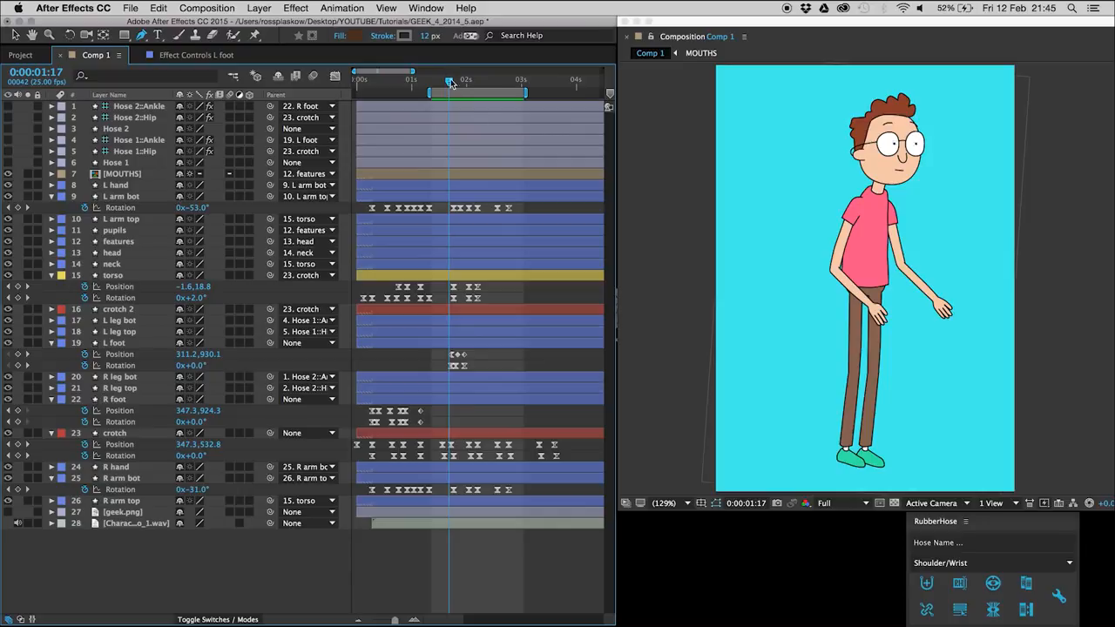
left_click_drag(454, 87, 500, 88)
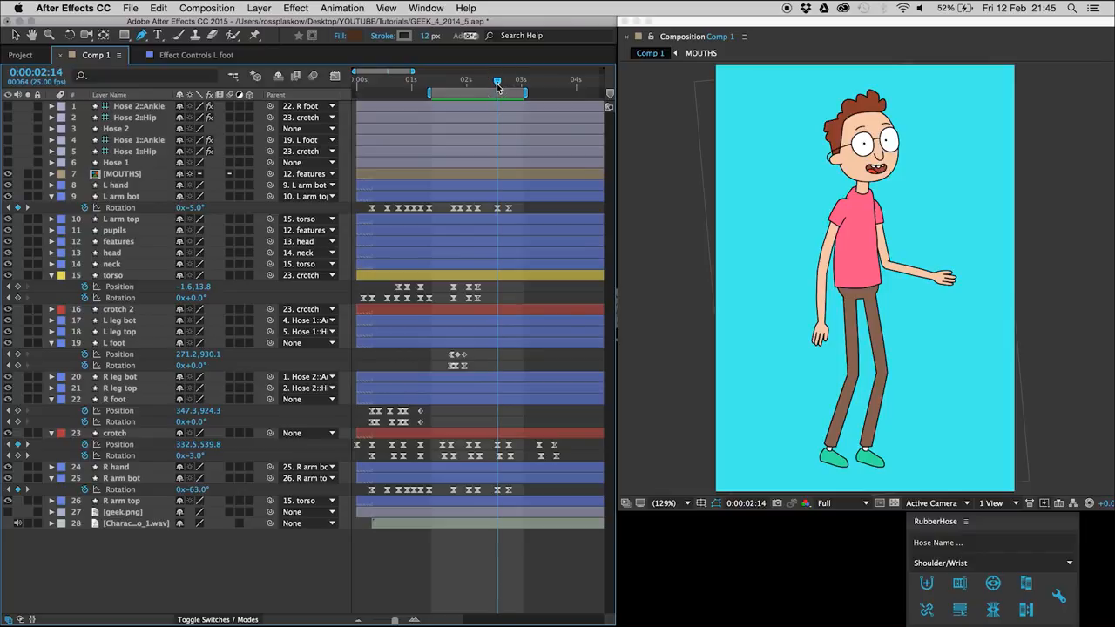
left_click(18, 355)
left_click(17, 365)
Move the L foot forward to 311.2,930.1 at 0:00:02:19 and key its Rotation there.
key("Page_Down")
key("Page_Down")
key("Page_Down")
key("Page_Down")
key("Page_Down")
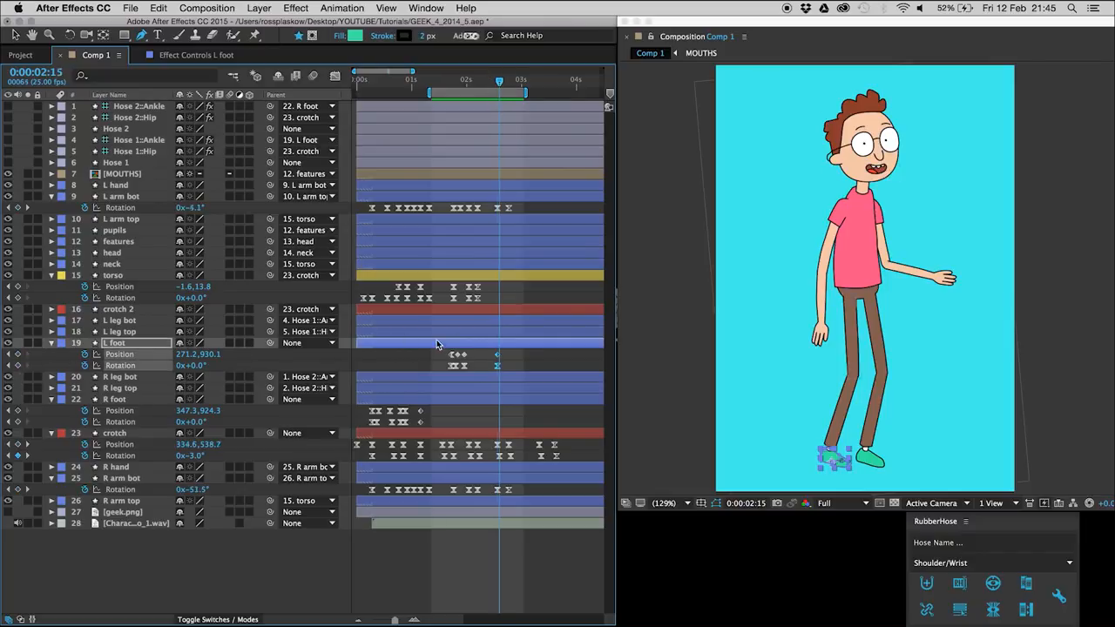
key("shift+Right")
key("shift+Right")
key("shift+Right")
key("shift+Right")
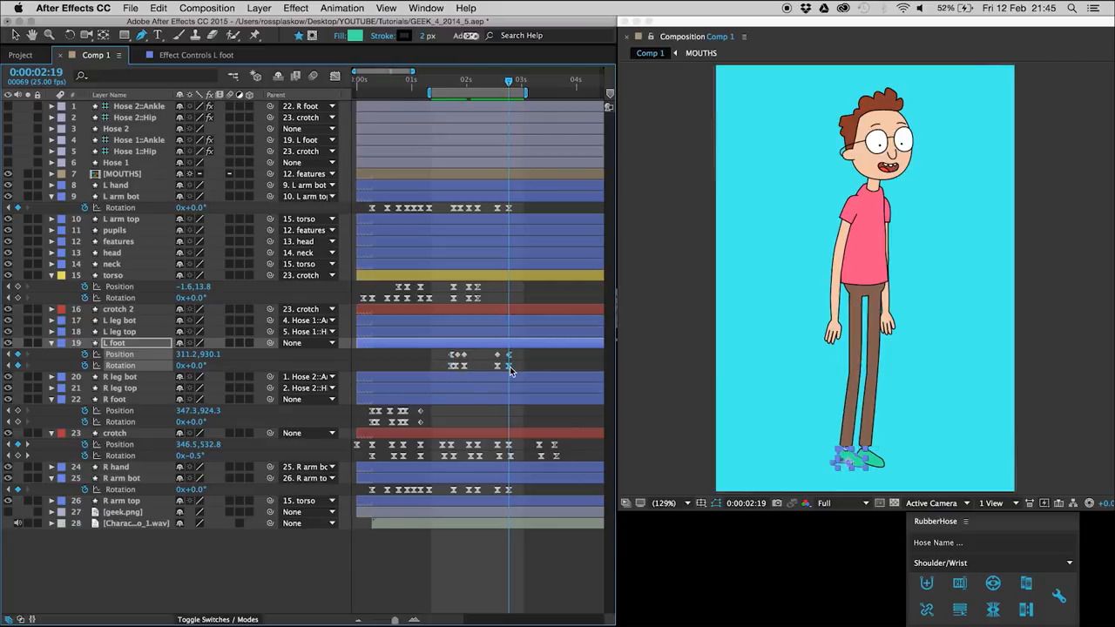
left_click(508, 372)
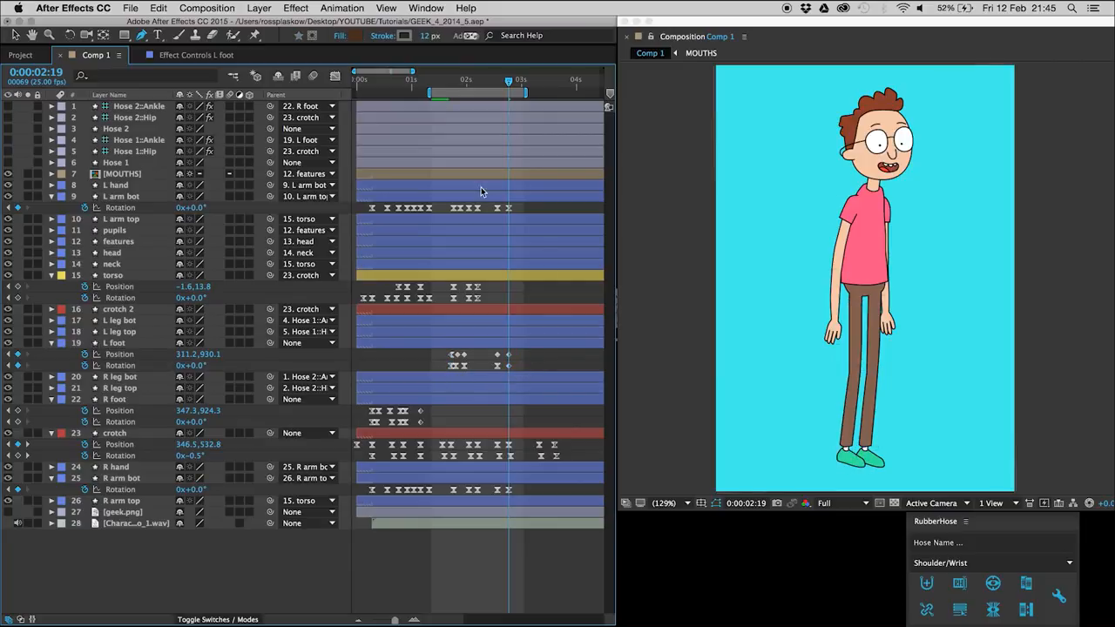
Easy-ease the L foot's Position keyframes at 0:00:02:14 and 0:00:02:19 and preview the return step.
key("Page_Up")
key("Page_Up")
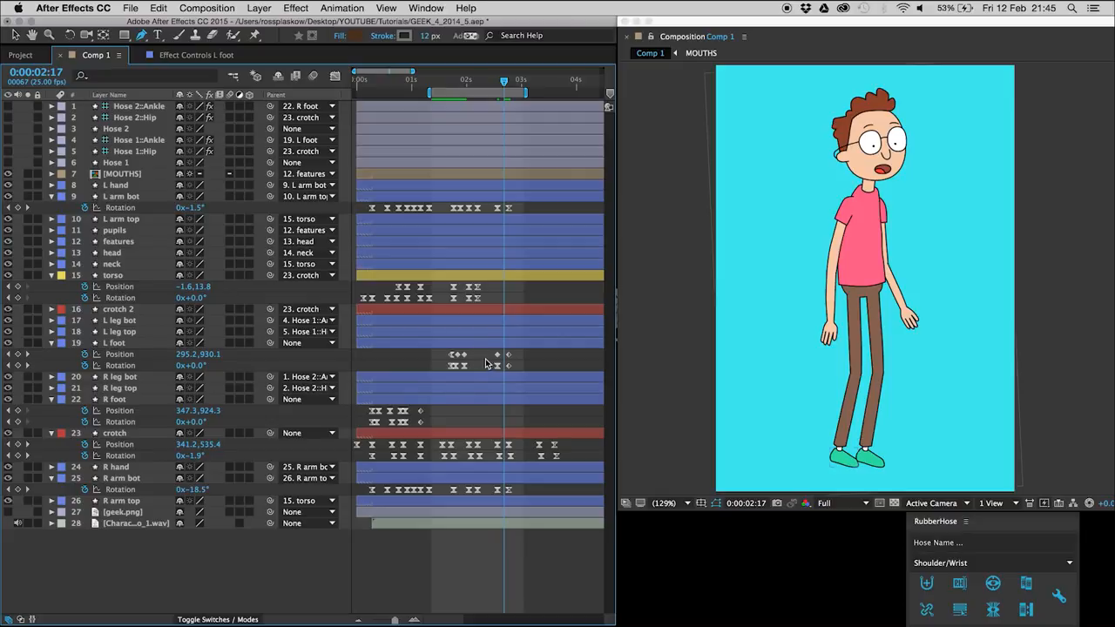
left_click(498, 356)
left_click_drag(513, 362, 525, 363)
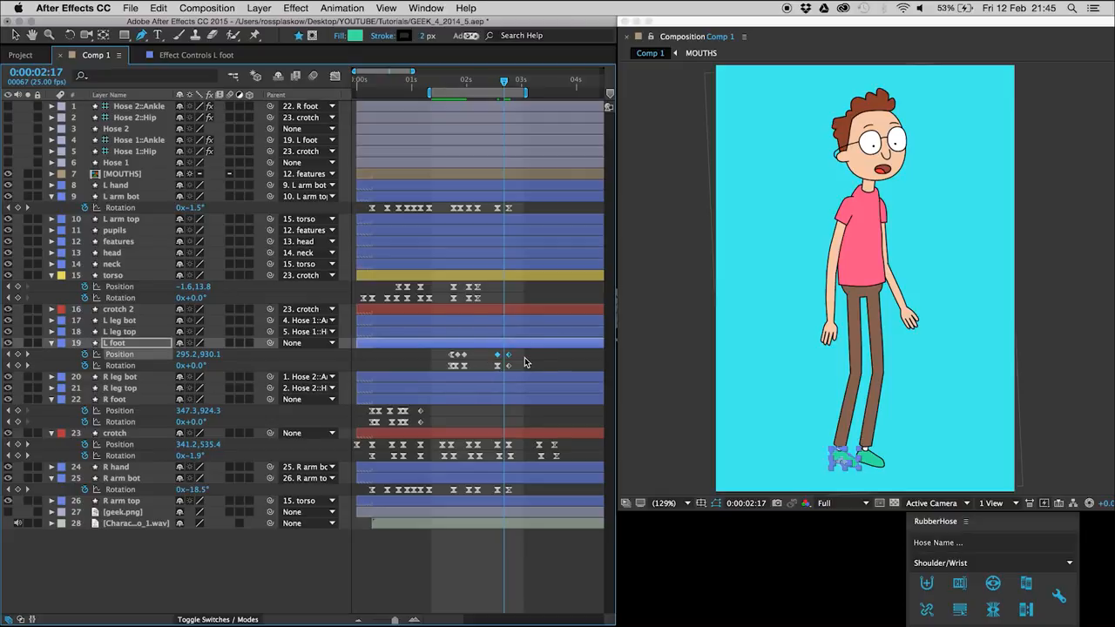
key("F9")
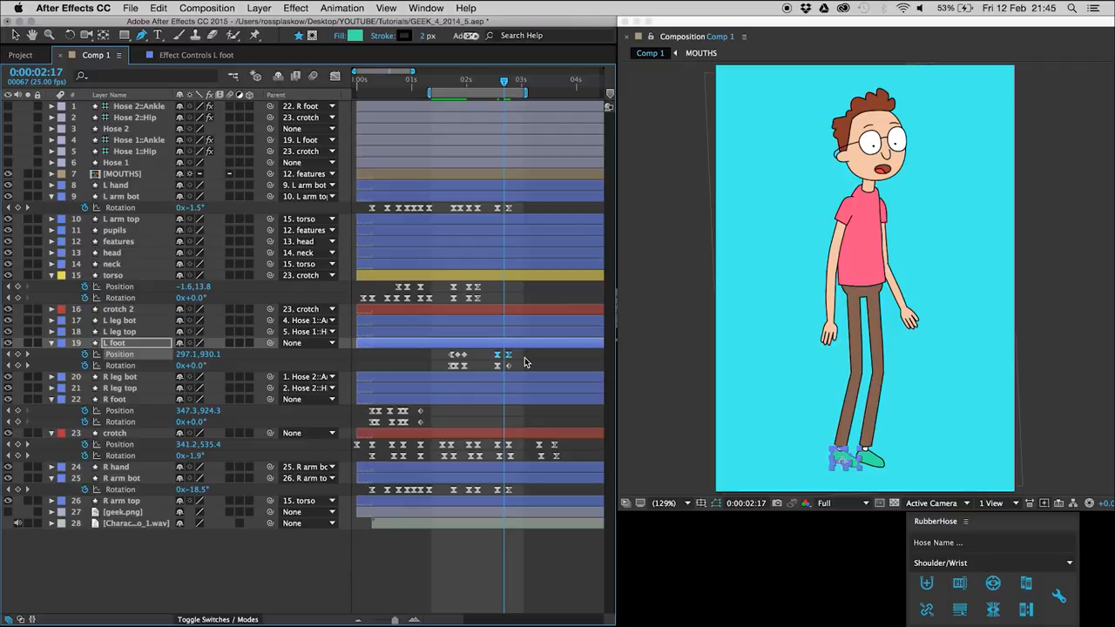
left_click(479, 369)
key("space")
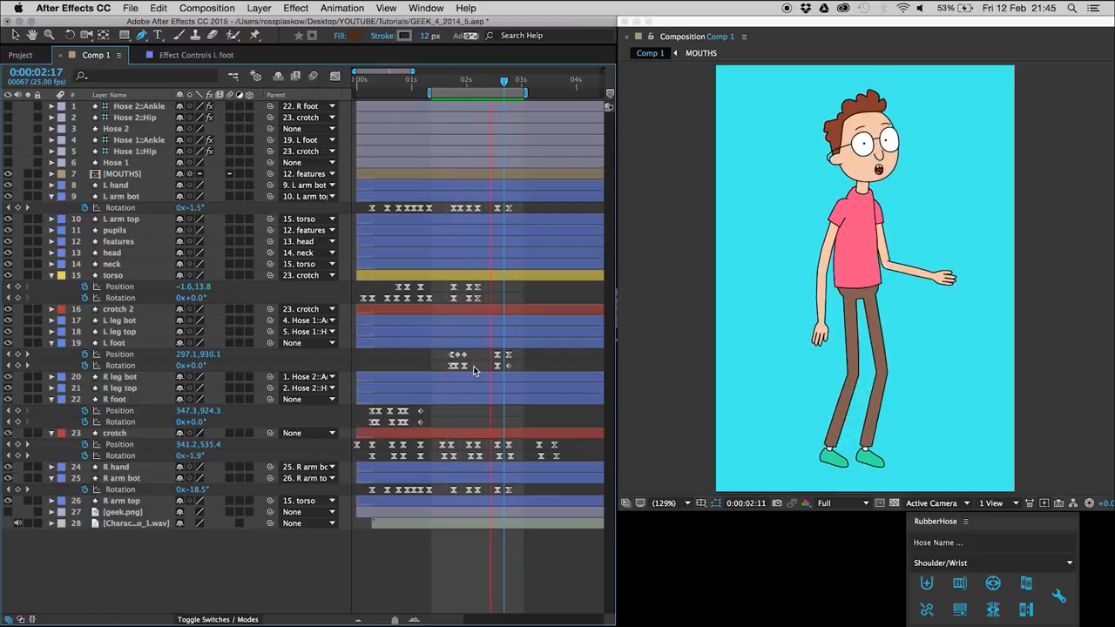
key("space")
Lower the crotch slightly from 0:00:02:19 through its next keyframe, giving a Y position of 534.8 at 0:00:02:19.
mouse_move(495, 90)
left_mouse_down()
mouse_move(520, 87)
mouse_move(508, 87)
left_mouse_up()
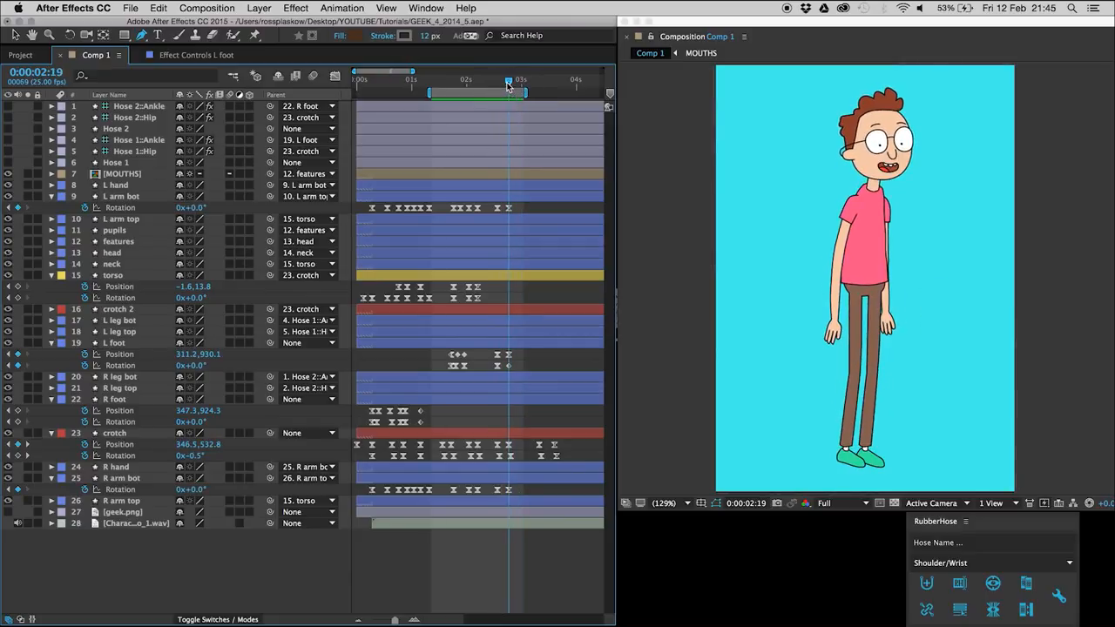
left_click(507, 448)
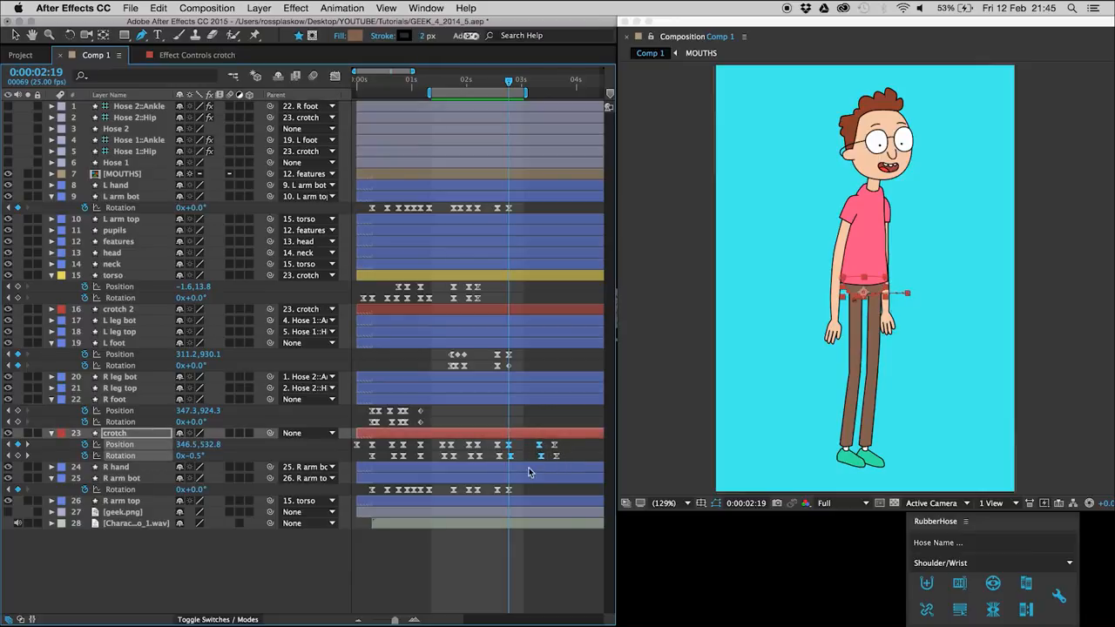
key("Page_Down")
key("Page_Down")
key("Page_Up")
key("Page_Up")
key("Page_Up")
key("Page_Down")
key("Page_Down")
key("Page_Up")
Extend the end of the work area to about four seconds and preview the animation.
left_click_drag(528, 102, 575, 94)
key("space")
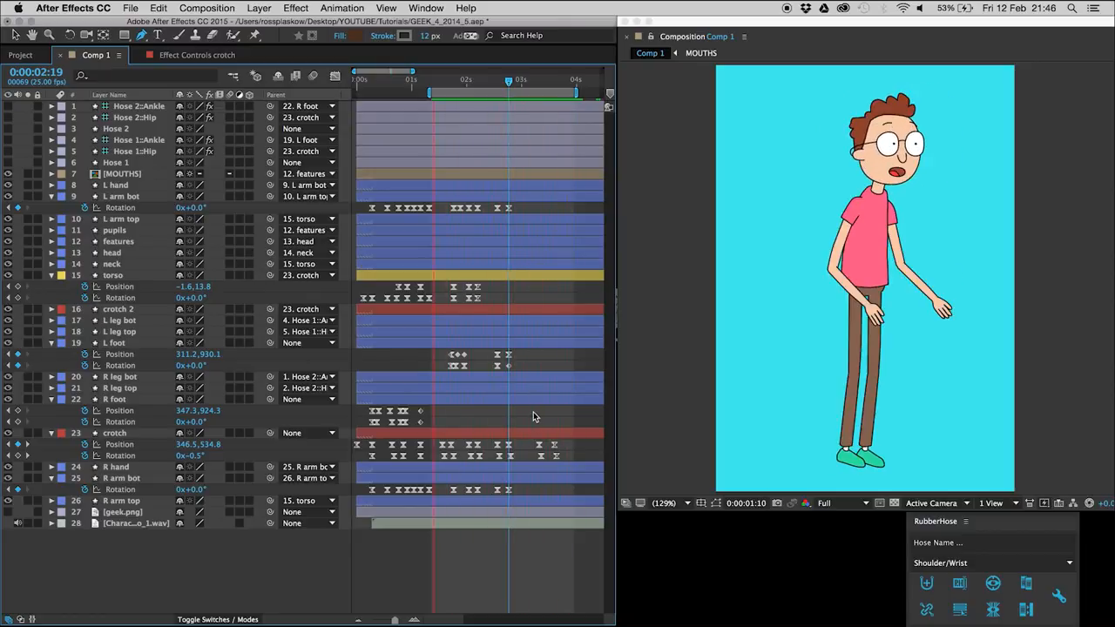
key("space")
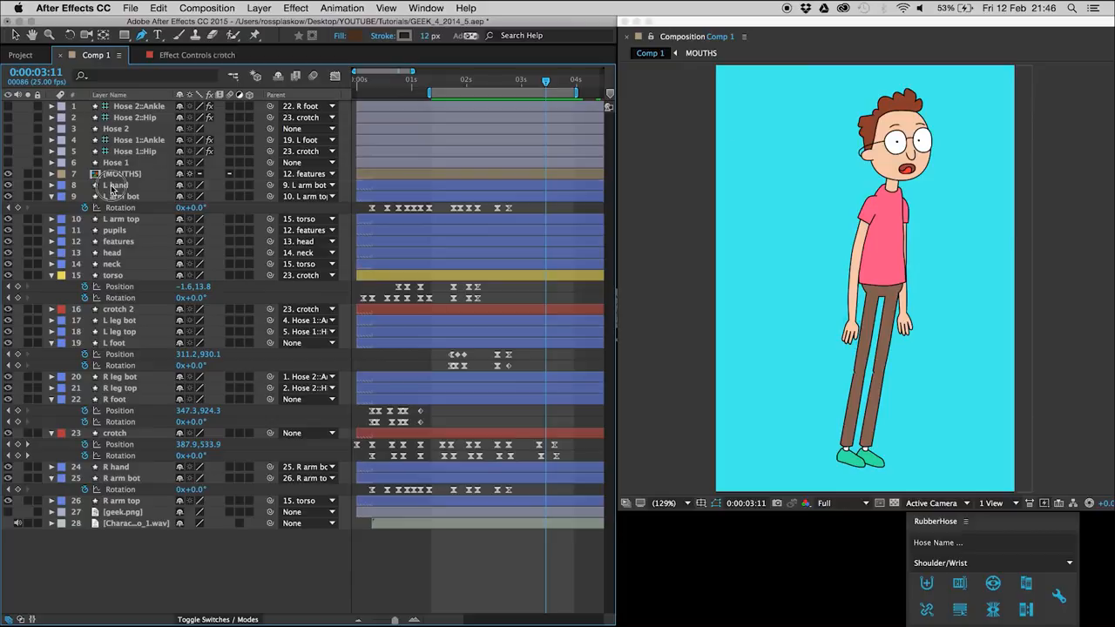
Key the L hand's Rotation at 0:00:02:14 and set it to -11.0° at 0:00:02:19.
left_click(112, 186)
key("u")
mouse_move(495, 83)
left_mouse_down()
mouse_move(512, 84)
mouse_move(494, 79)
left_mouse_up()
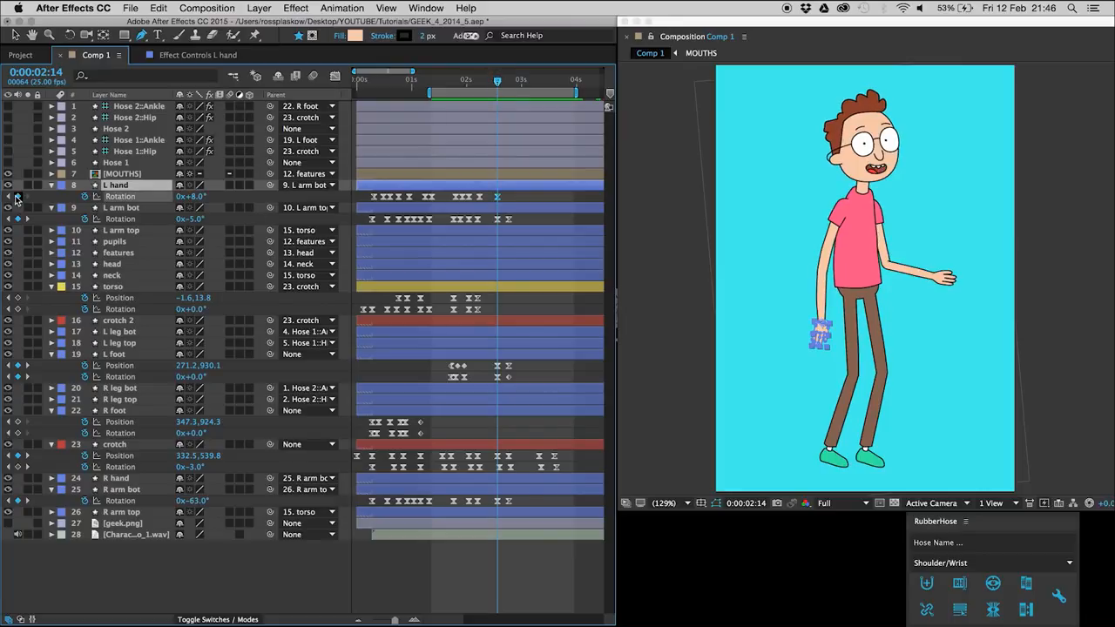
key("Page_Down")
key("Page_Down")
key("Page_Down")
key("Page_Down")
key("Page_Down")
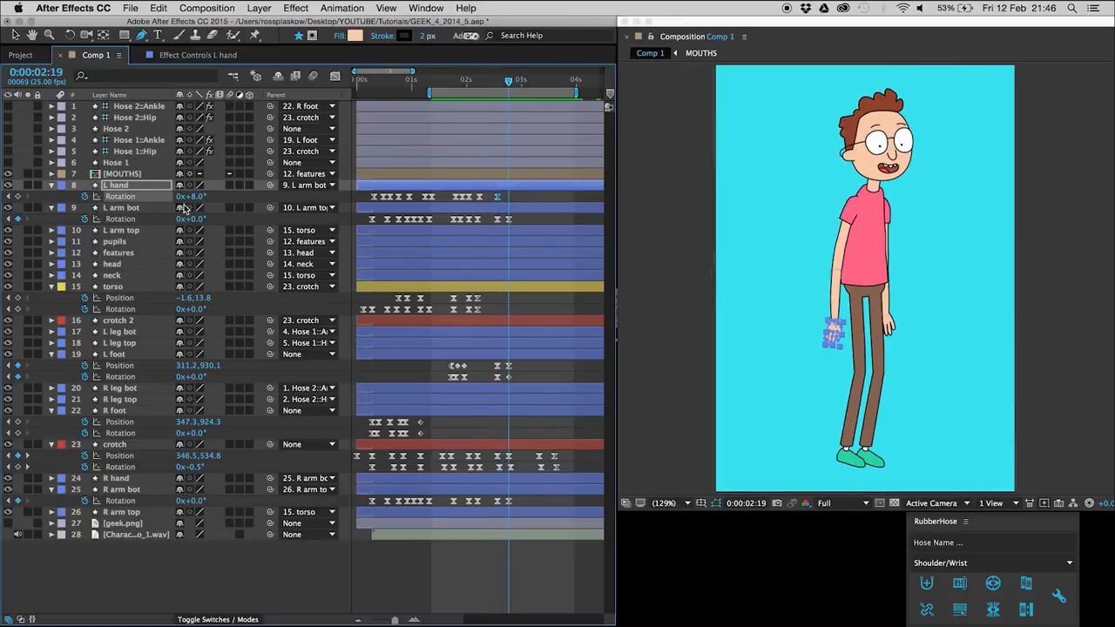
left_click_drag(198, 198, 186, 197)
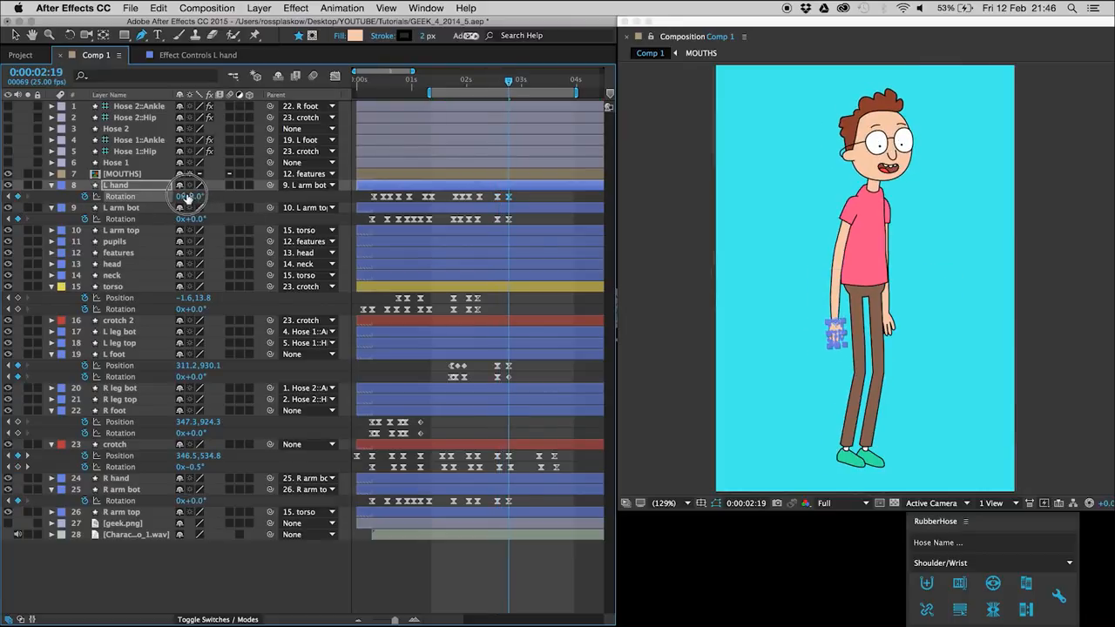
Shift the L hand's last two Rotation keyframes one frame later and preview the overlapping motion.
left_click(518, 200)
left_click(495, 198)
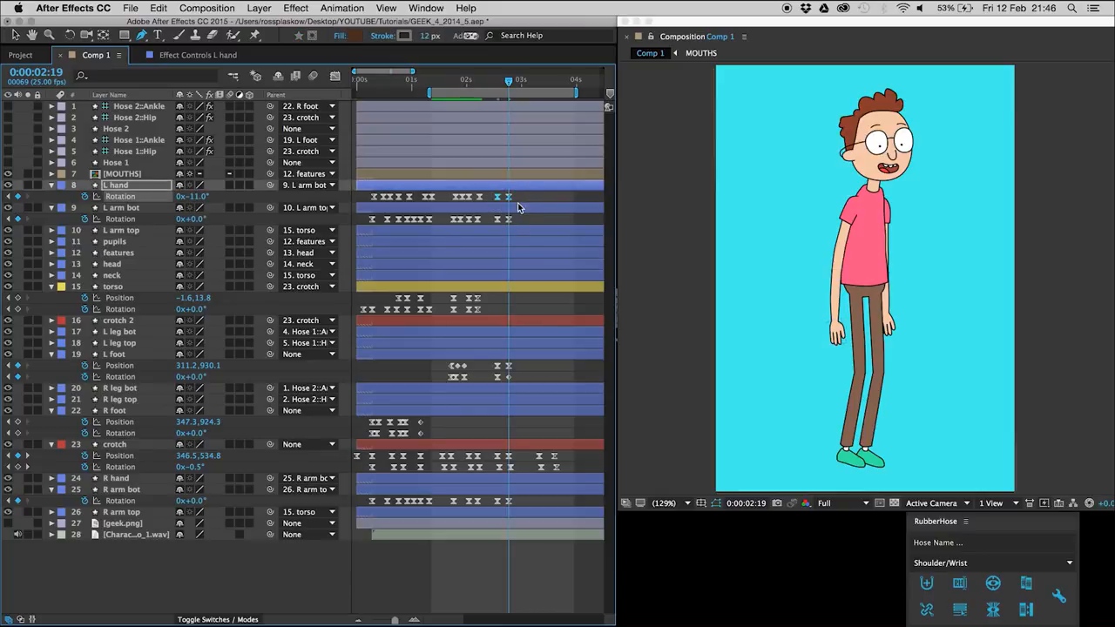
left_click(524, 205)
key("space")
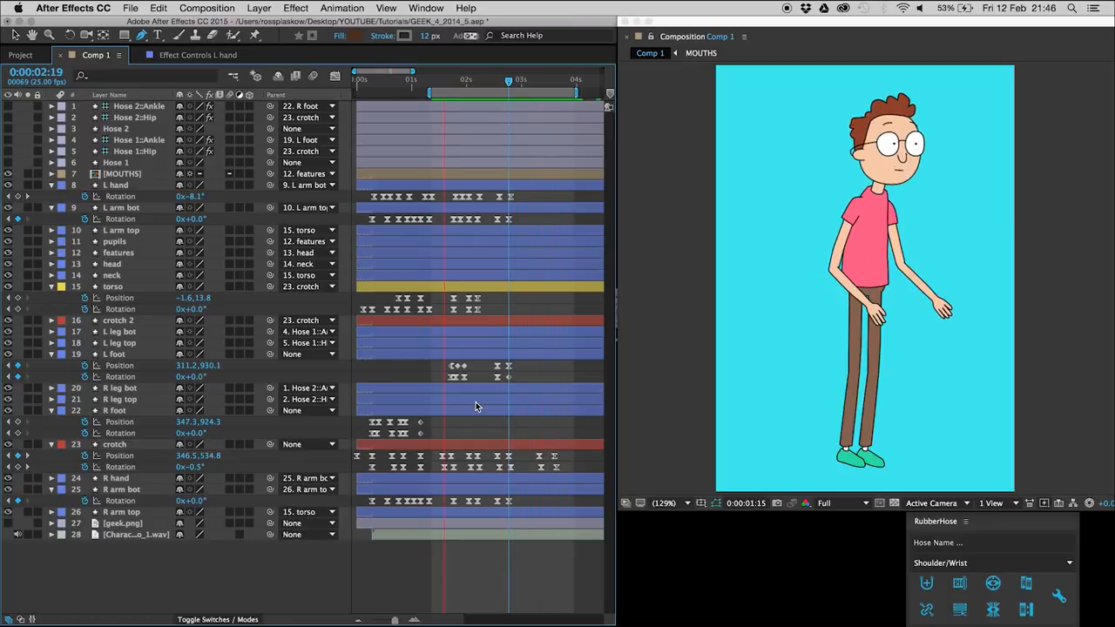
key("space")
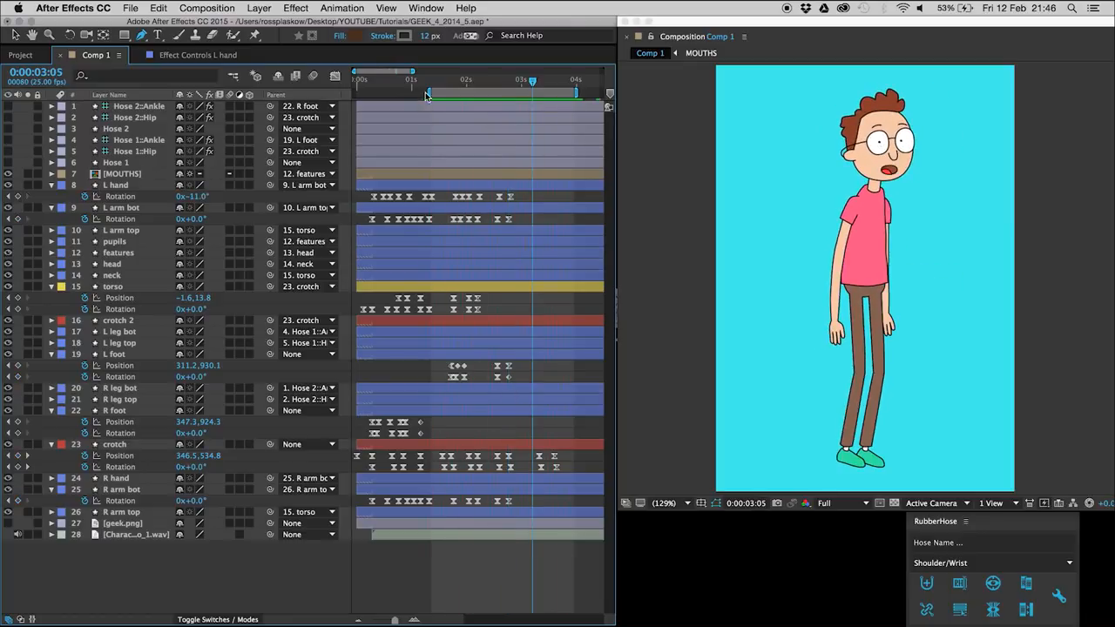
Set the work area from the composition's start to just past three seconds and preview the whole performance.
left_click_drag(429, 93, 331, 80)
left_click_drag(528, 80, 531, 80)
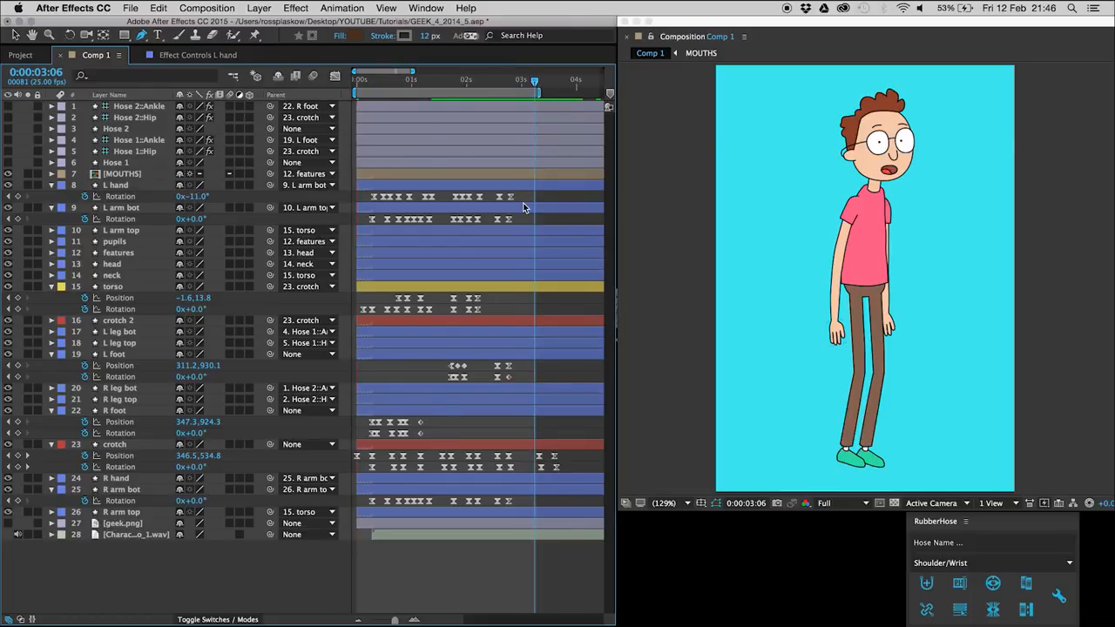
key("space")
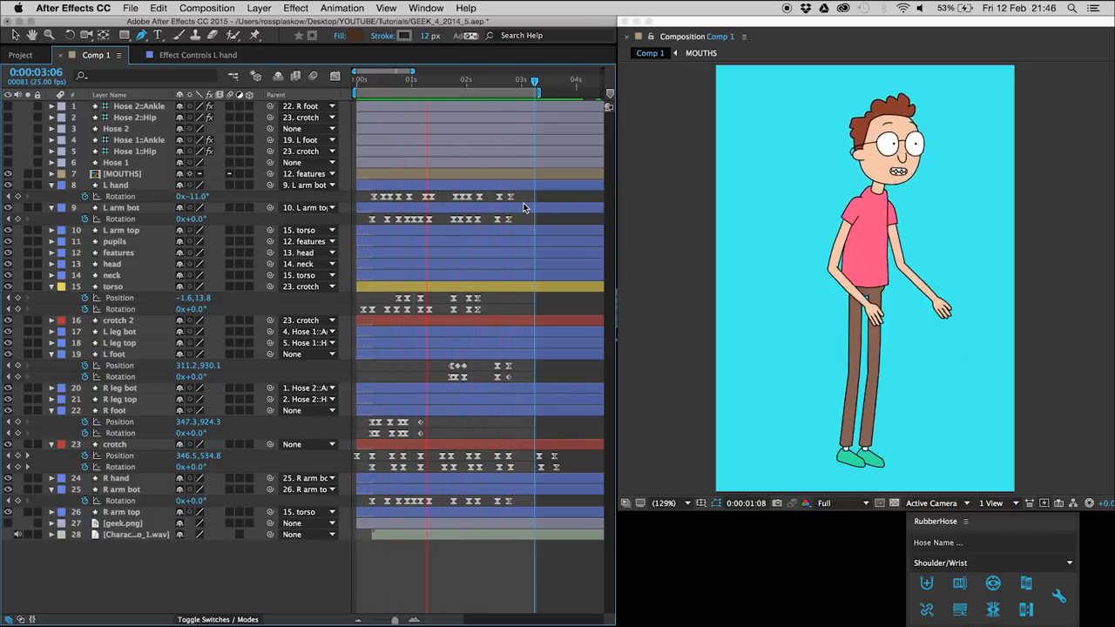
key("space")
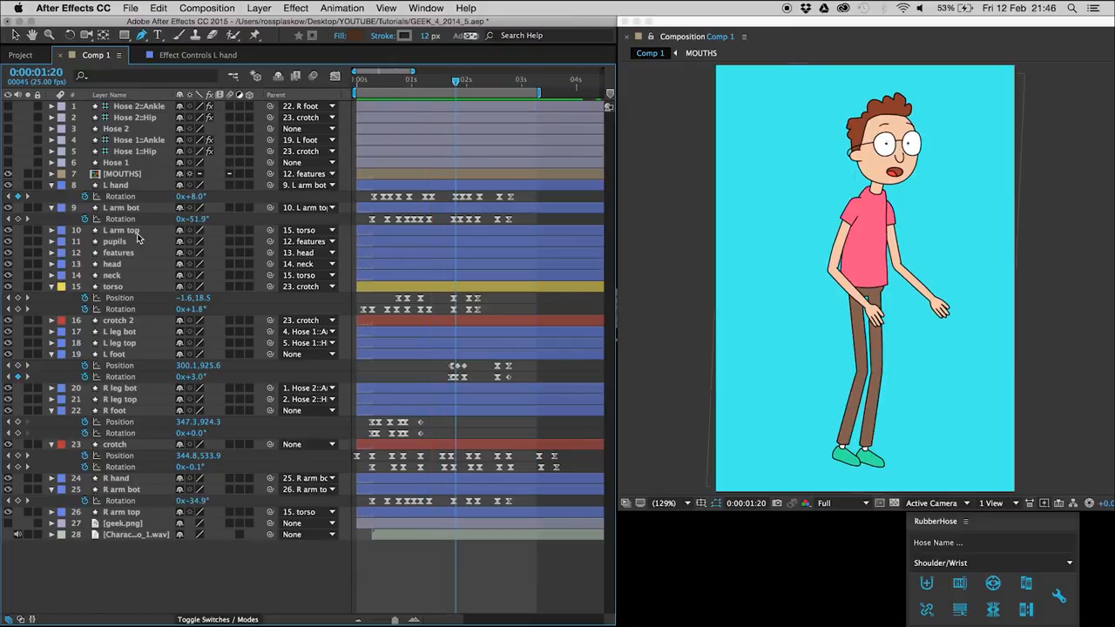
Shift the R foot's first Rotation keyframe one frame later, to 0:00:00:08.
left_click(121, 411)
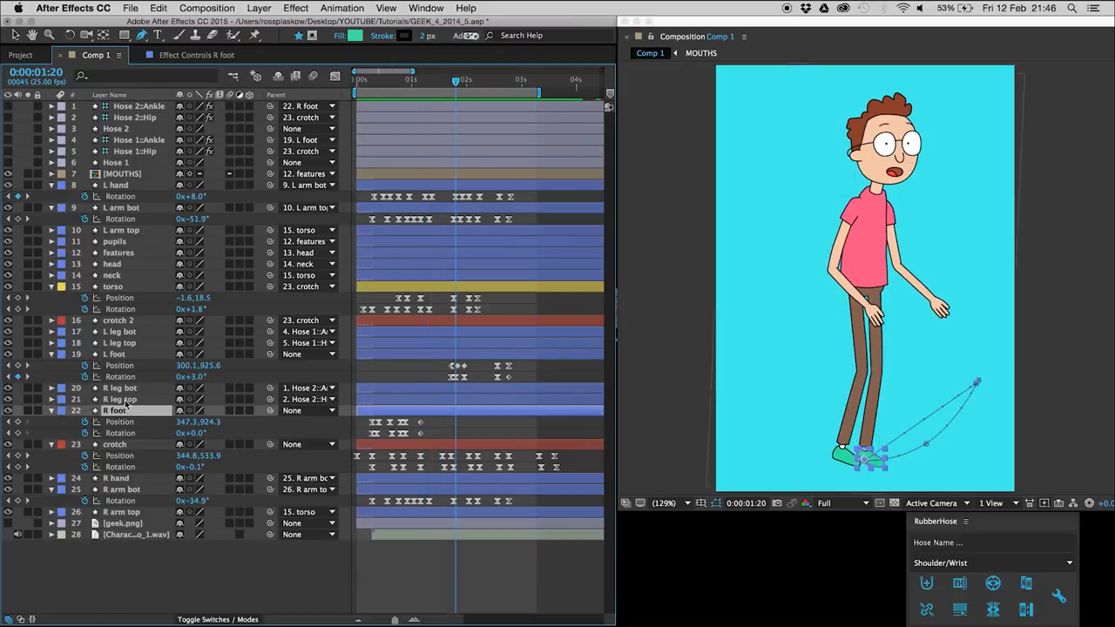
left_click_drag(375, 84, 379, 90)
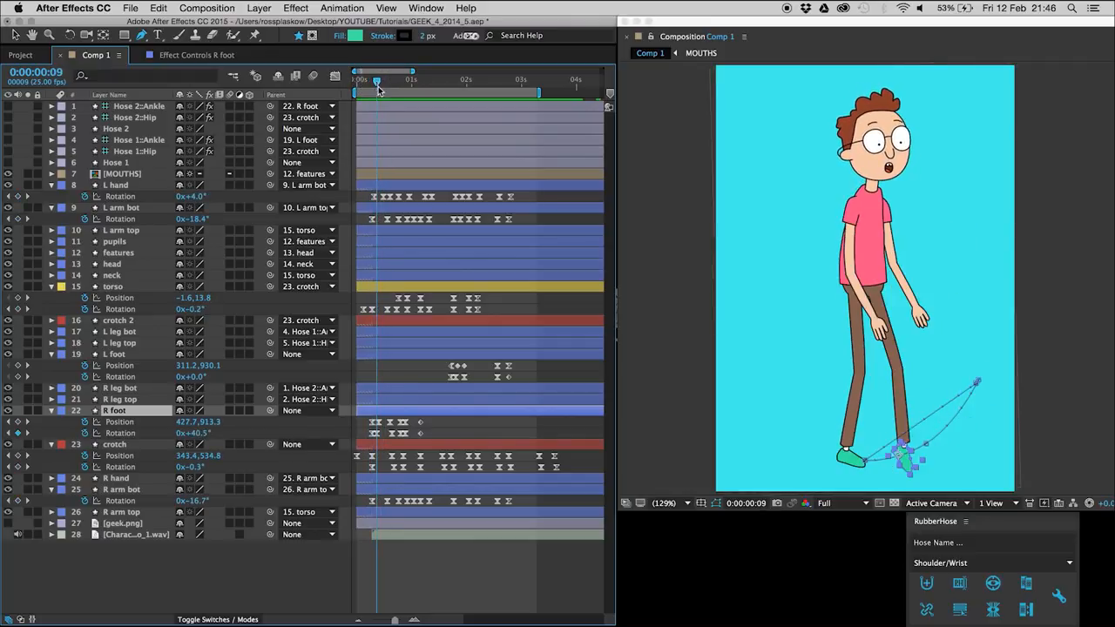
left_click_drag(375, 435, 376, 434)
left_click(377, 439)
key("Page_Up")
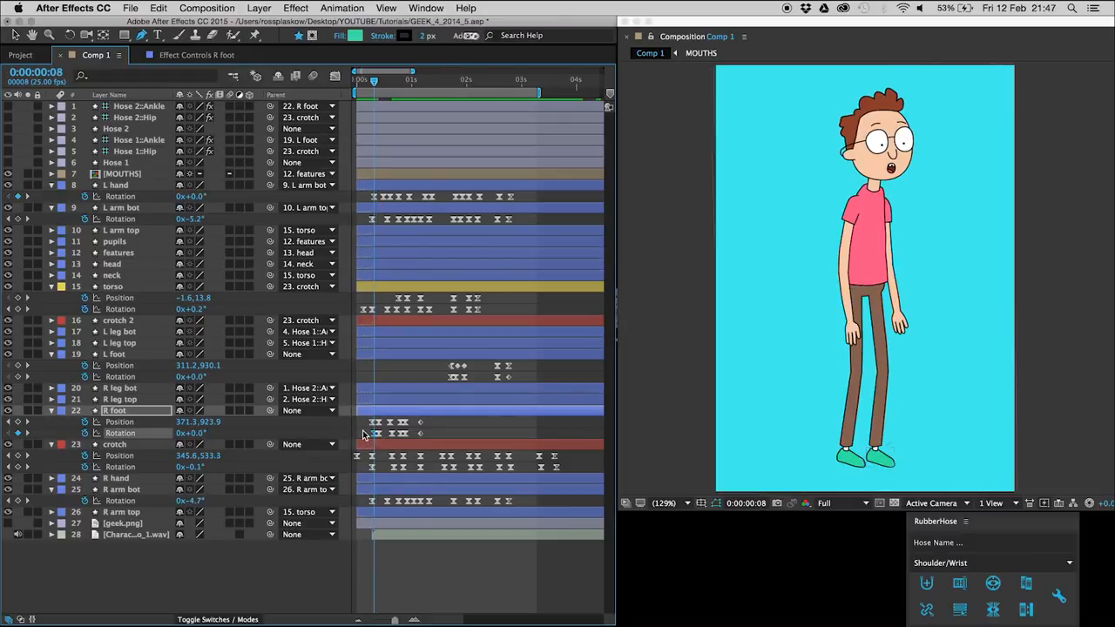
left_click(366, 439)
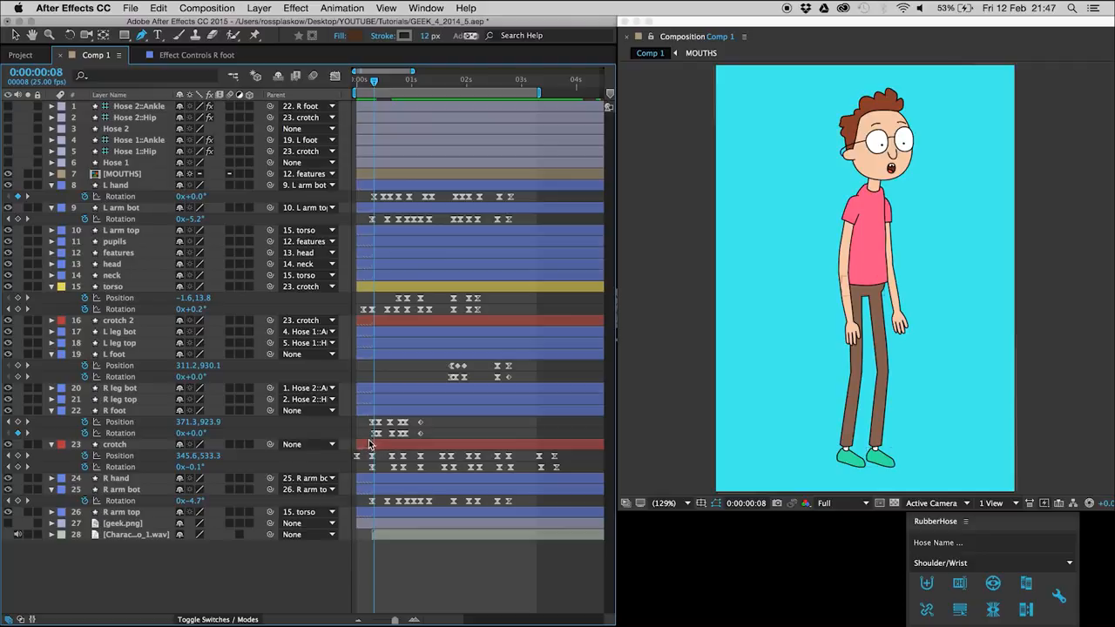
Key the R foot's Rotation at 0:00:00:07 and adjust its rotation at 0:00:00:08.
key("Page_Up")
left_click(18, 434)
key("Page_Down")
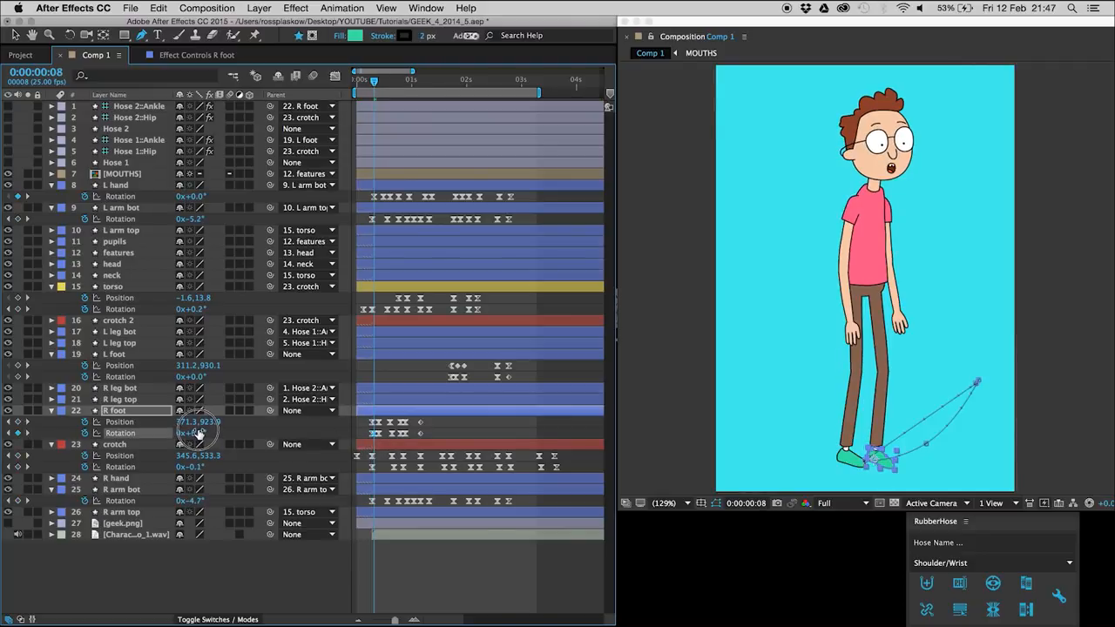
left_click(355, 443)
Step through the frames between 0:00:00:07 and 0:00:00:22 and back to examine the R foot's lifting motion.
key("Page_Down")
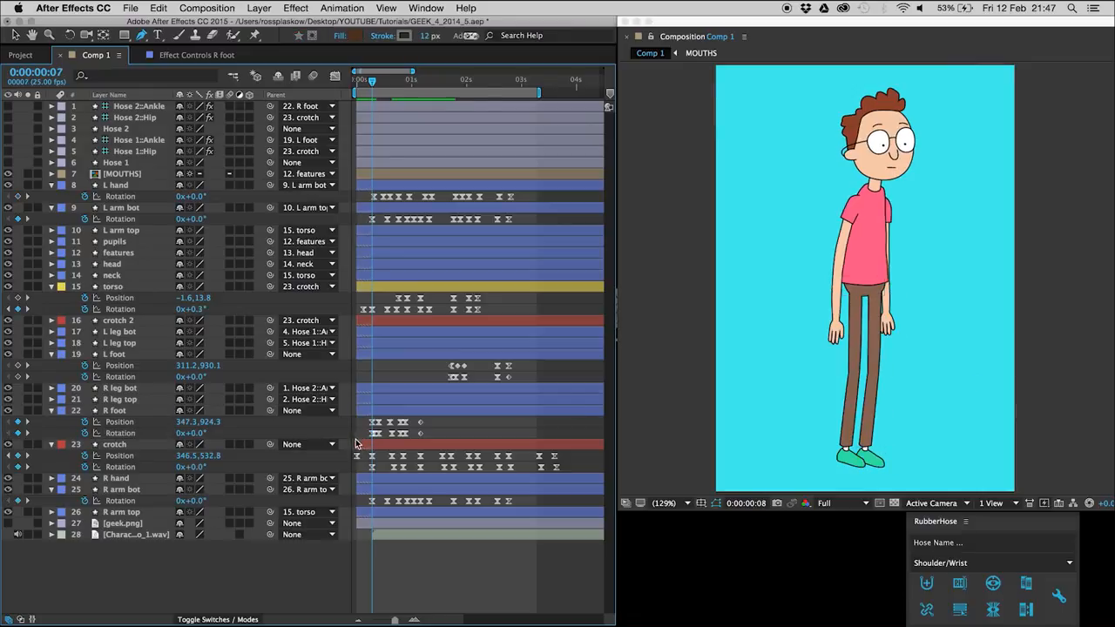
key("Page_Down")
key("Page_Down")
key("Page_Down")
key("Page_Down")
key("Page_Down")
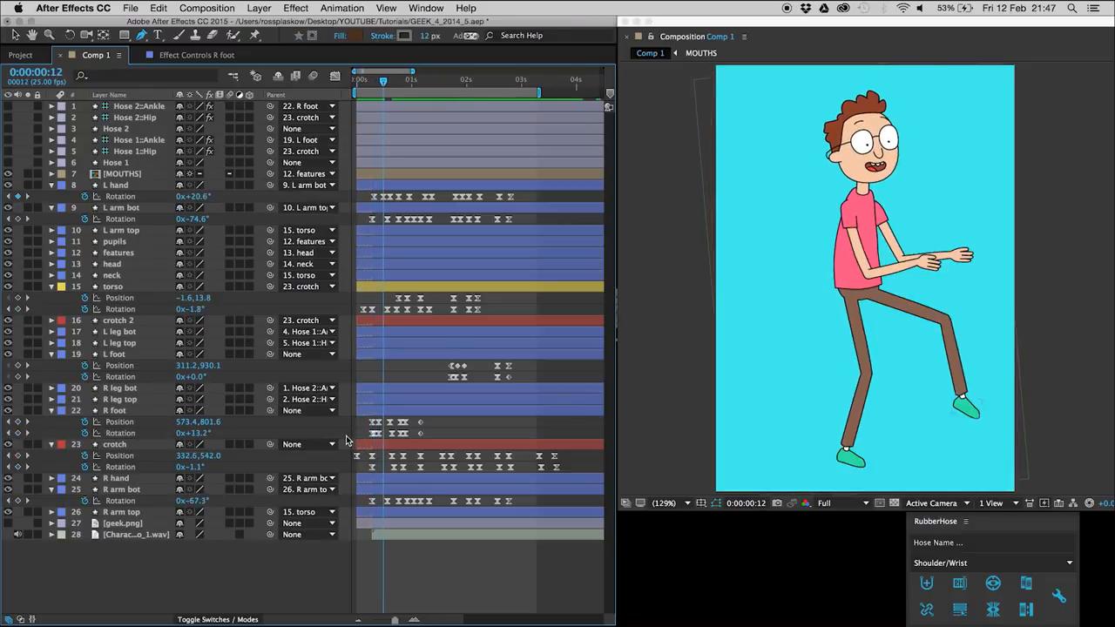
key("Page_Down")
key("Page_Down")
key("Page_Down")
key("Page_Down")
key("Page_Down")
key("Page_Down")
key("Page_Down")
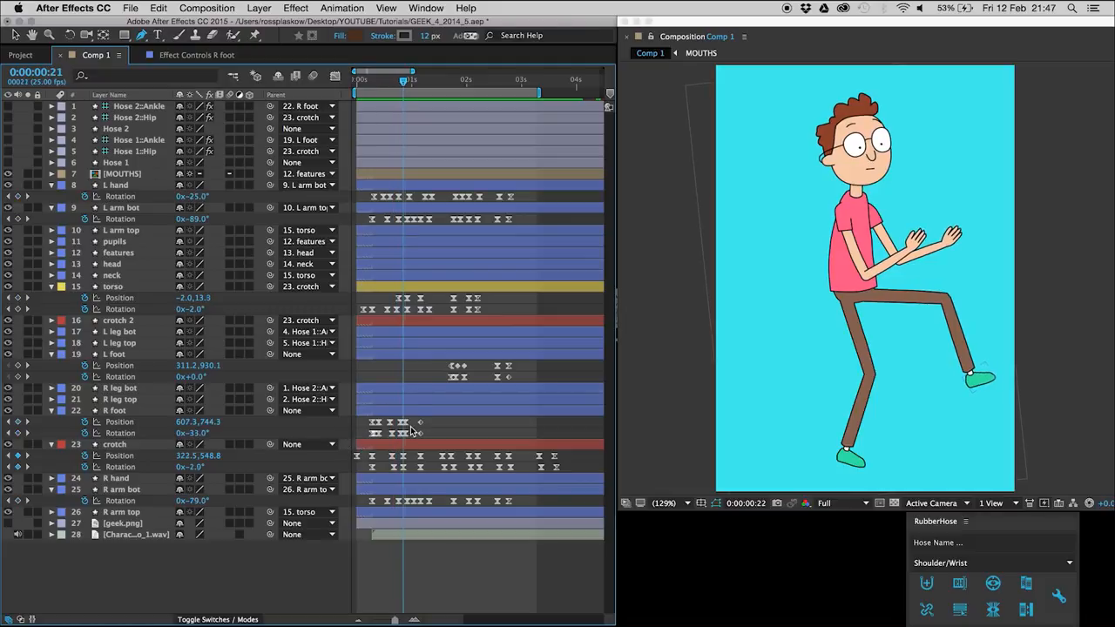
key("Page_Up")
key("Page_Up")
key("Page_Up")
key("Page_Up")
key("Page_Up")
key("Page_Up")
key("Page_Up")
key("Page_Up")
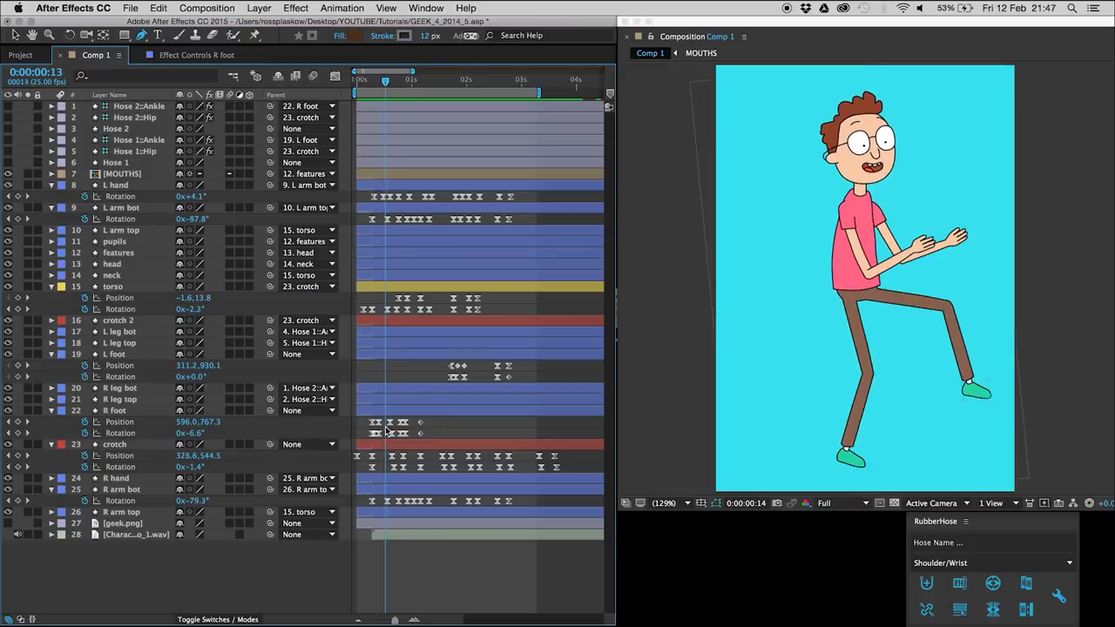
Nudge the R foot's three raised-pose Position keyframes together so the position at 0:00:00:22 is 587.3, 764.3.
key("Page_Down")
key("Page_Down")
left_click_drag(384, 416, 417, 428)
key("Page_Down")
key("Page_Down")
key("Page_Down")
key("Page_Down")
key("Page_Down")
key("Page_Down")
key("Page_Down")
key("shift+Up")
key("shift+Up")
key("shift+Up")
key("shift+Up")
key("shift+Up")
key("shift+Up")
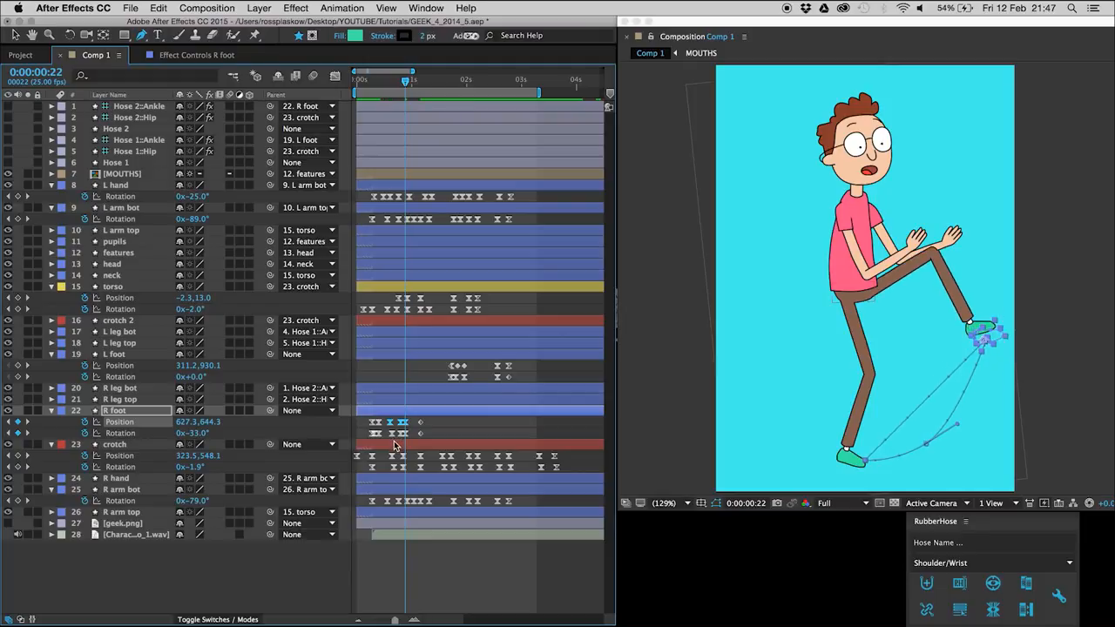
key("shift+Left")
key("shift+Left")
key("shift+Left")
key("shift+Left")
key("shift+Left")
key("shift+Left")
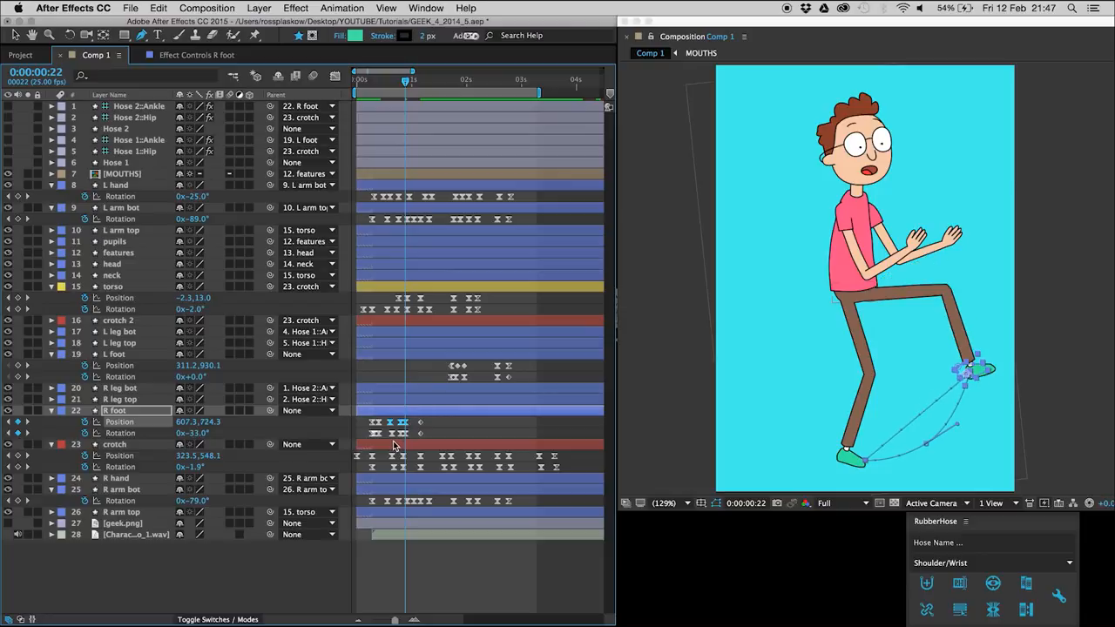
key("shift+Right")
key("shift+Right")
key("shift+Down")
key("shift+Down")
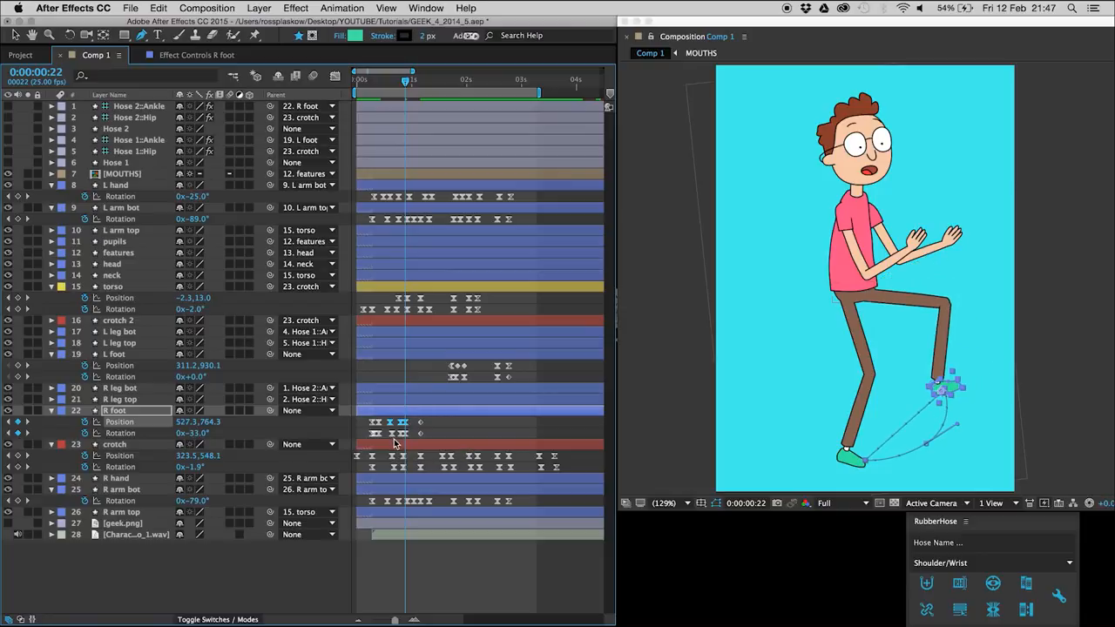
key("shift+Right")
key("shift+Right")
key("shift+Right")
key("shift+Right")
key("shift+Right")
key("shift+Right")
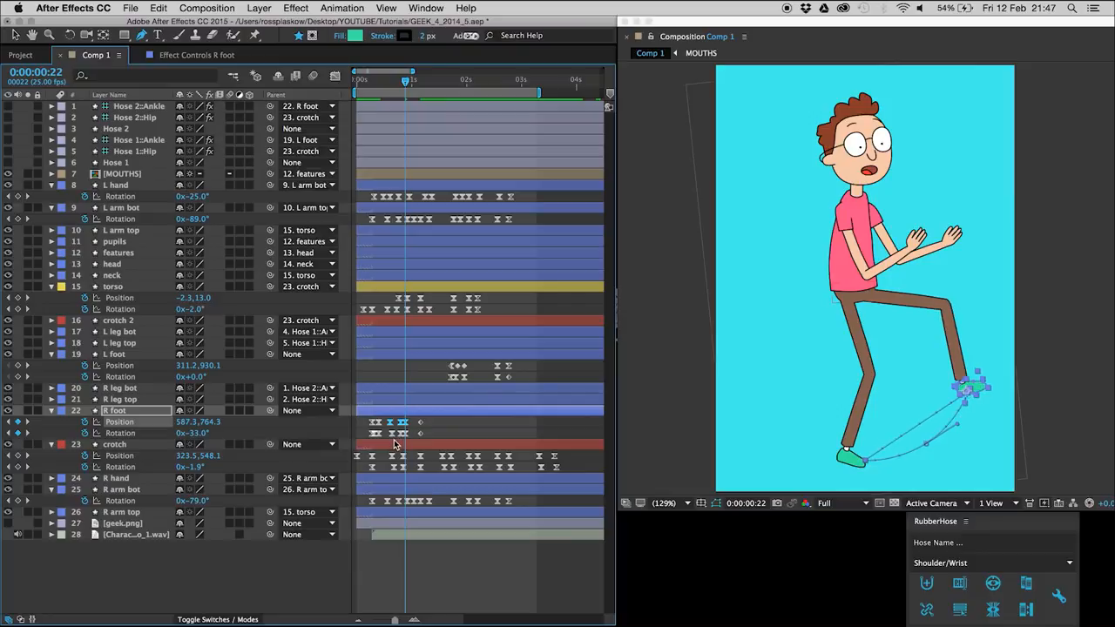
Deselect the R foot's keyframes and preview the whole performance with the adjusted foot lift.
left_click(417, 433)
key("space")
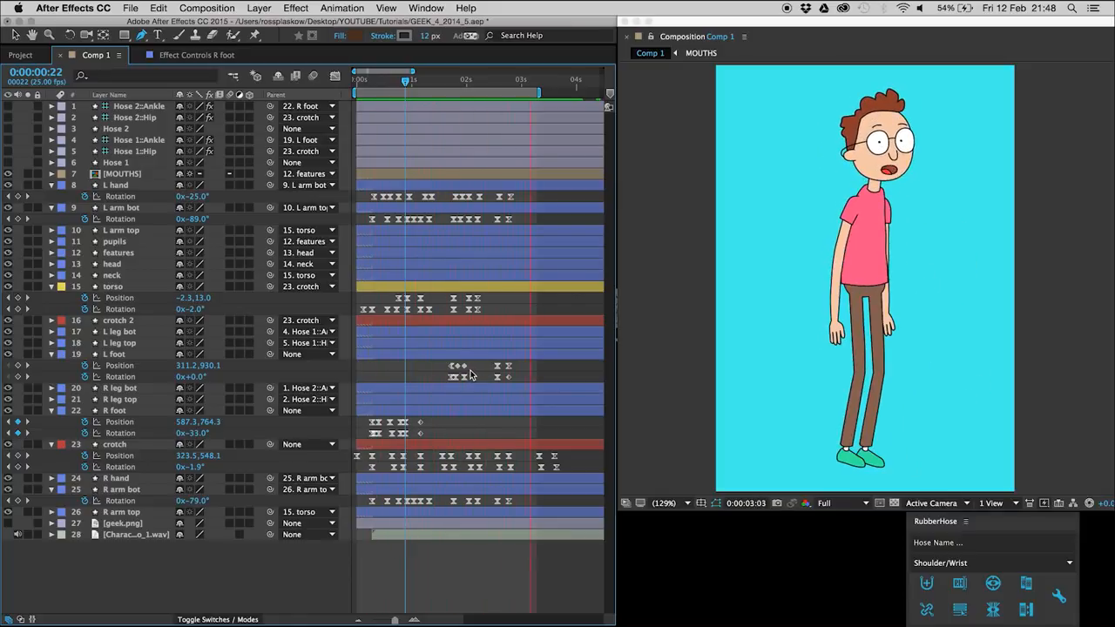
key("space")
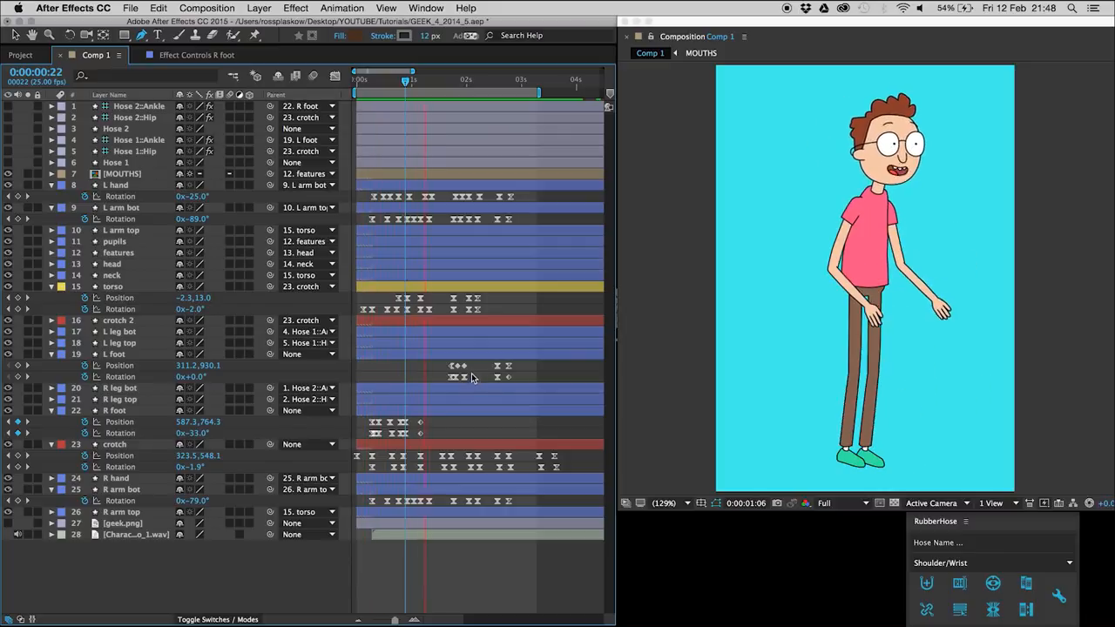